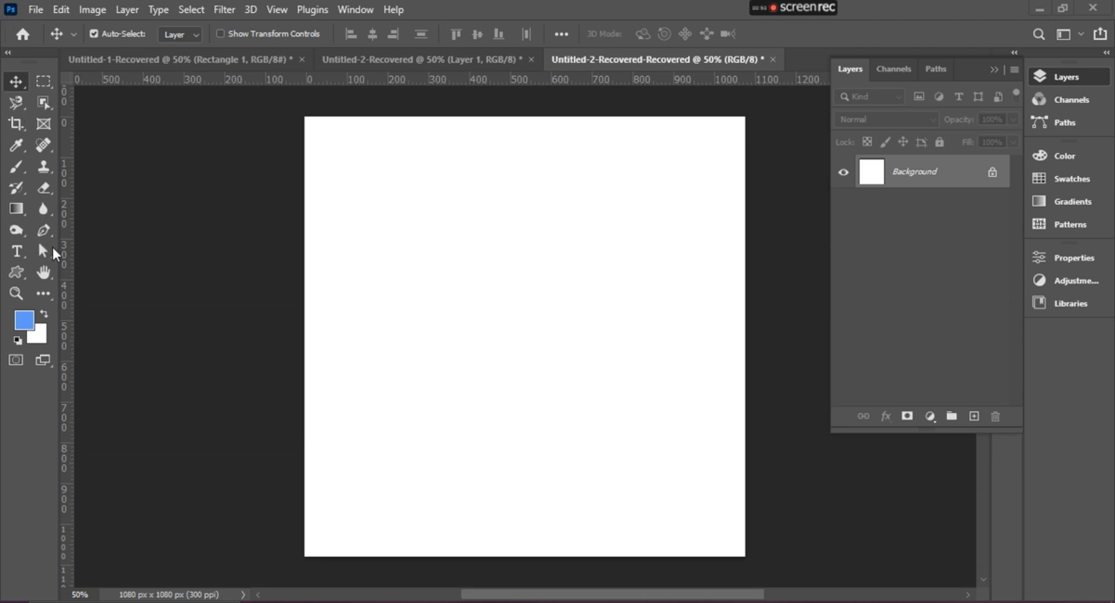
Step: Draw a square shape about 262 px wide and high with the Rectangle tool, at about X 97 px, Y 274 px
click(14, 271)
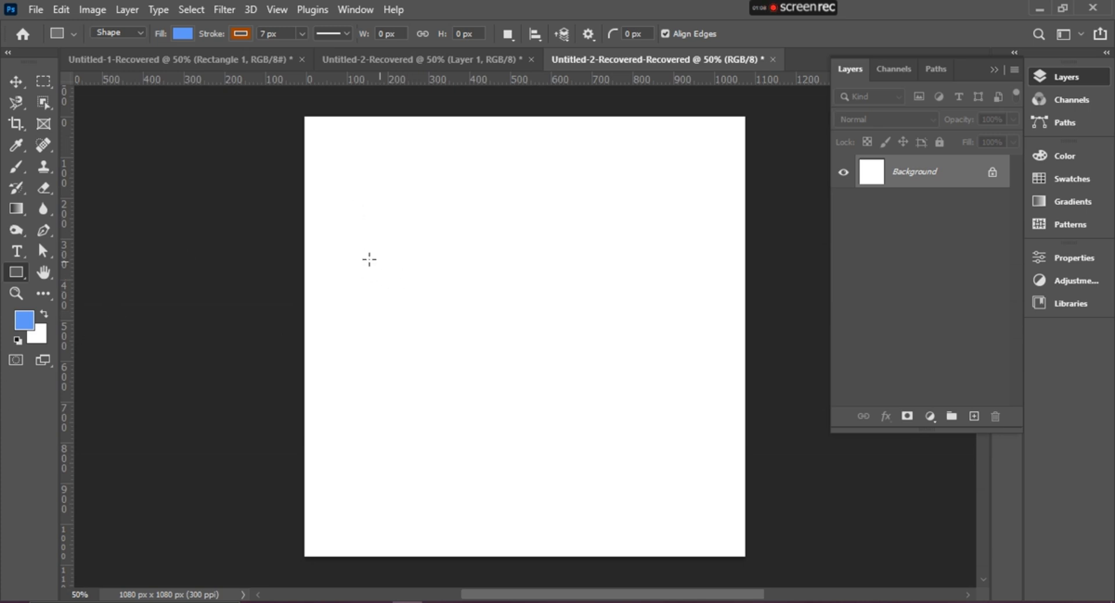
drag(343, 228, 491, 363)
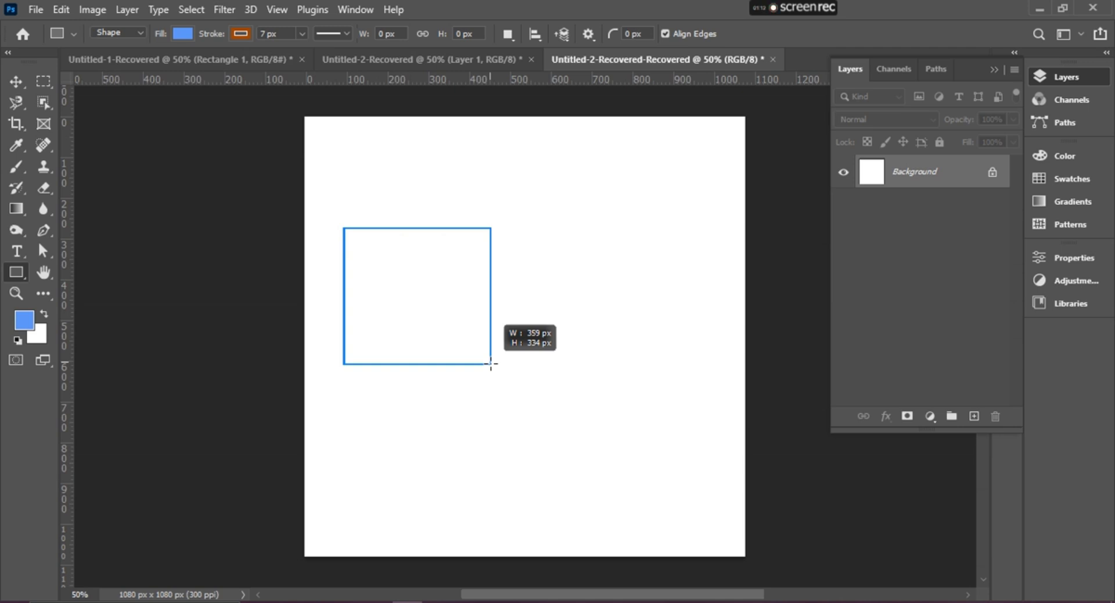
drag(491, 364, 600, 301)
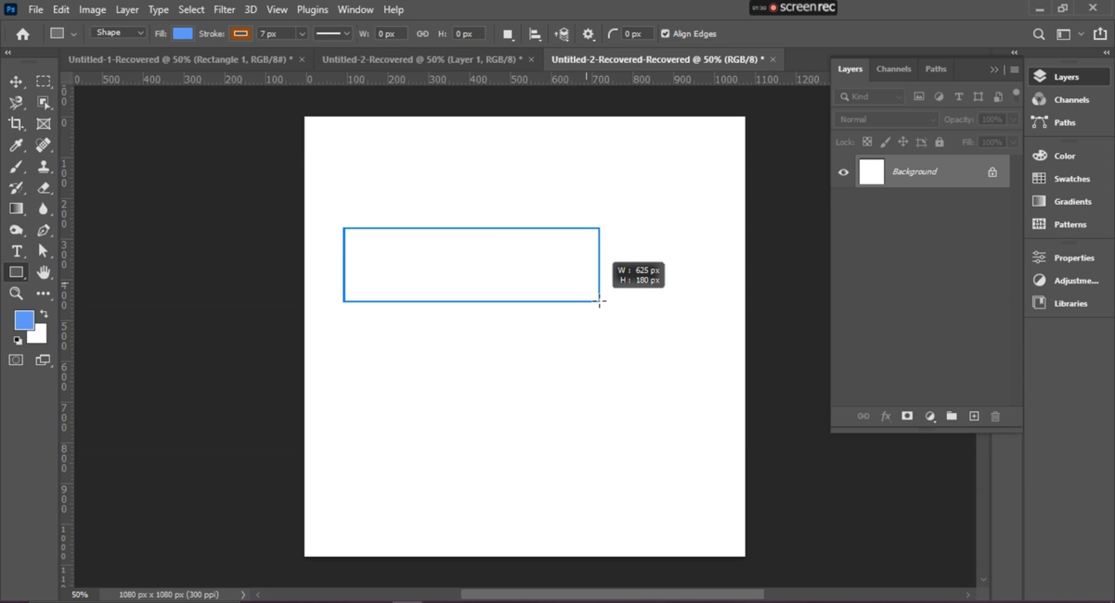
drag(600, 301, 529, 334)
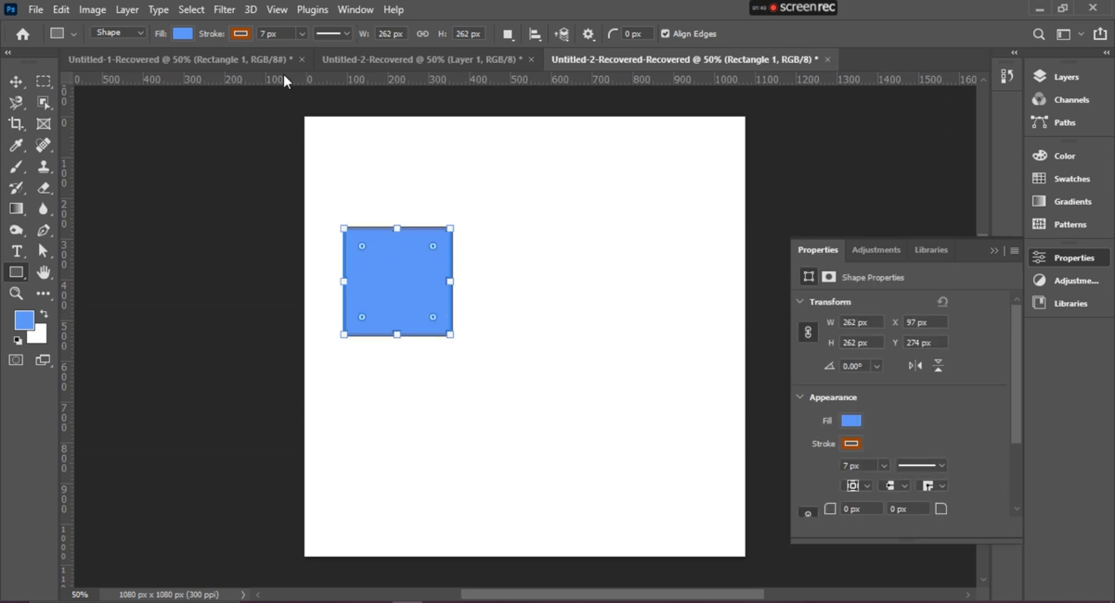
Step: Switch the square's stroke colour to green and back to brown-orange from the recently used colours
click(238, 33)
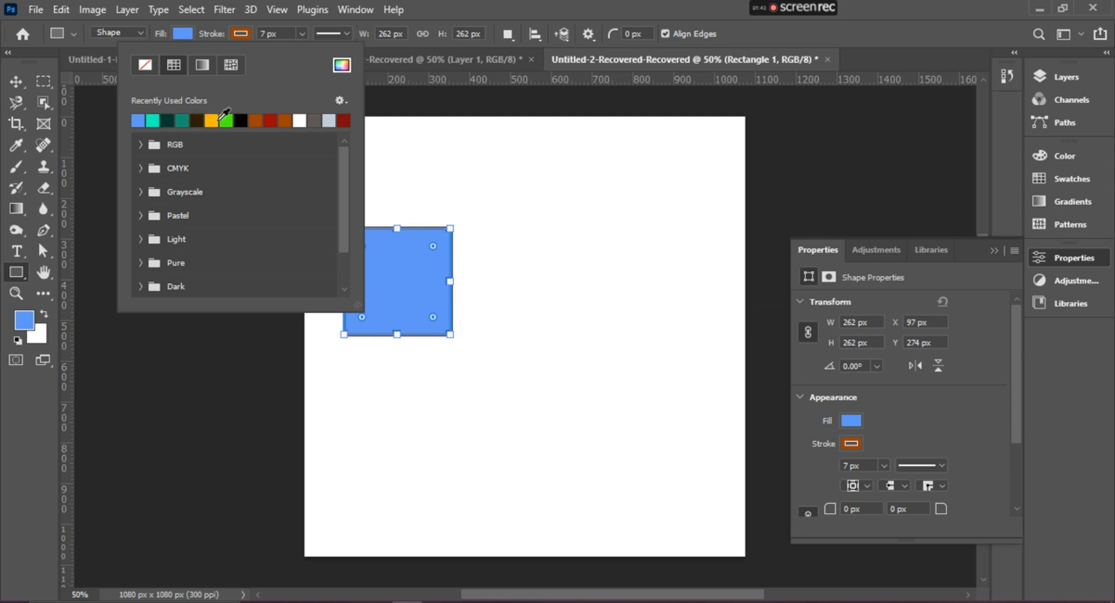
click(227, 120)
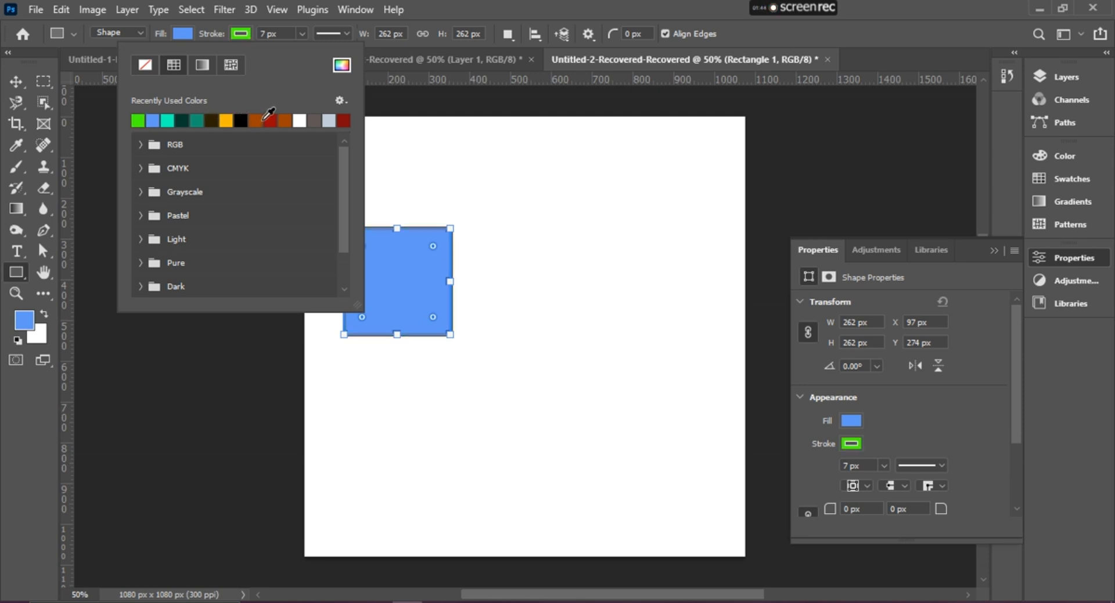
click(255, 120)
click(248, 32)
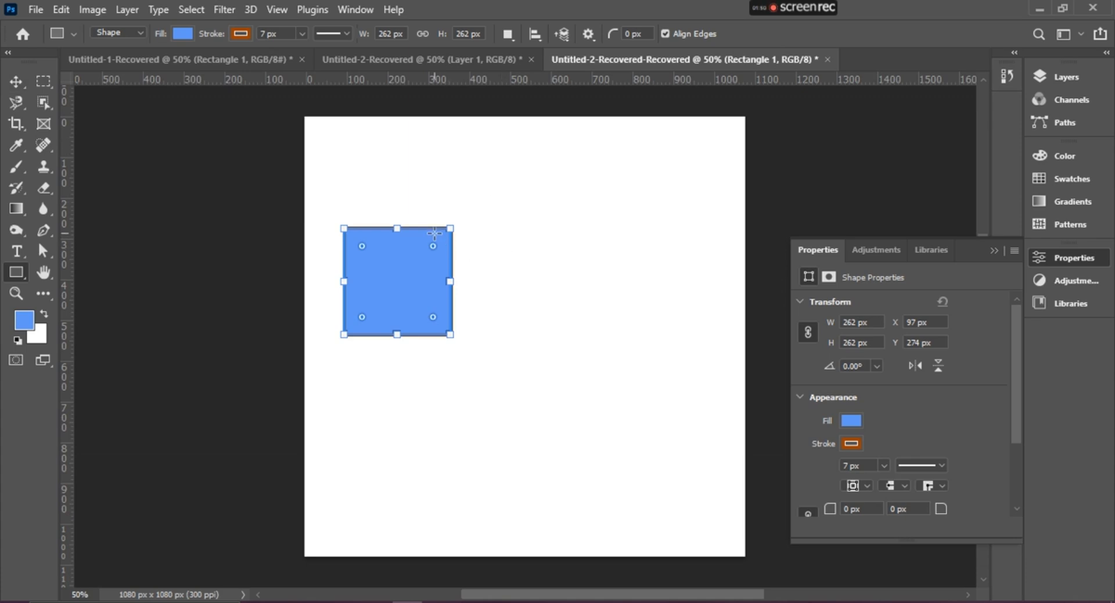
Step: Try a stroke width of 9 px on the square while viewing its upper-right corner at pixel level
scroll(448, 235, up, 5)
scroll(464, 223, up, 10)
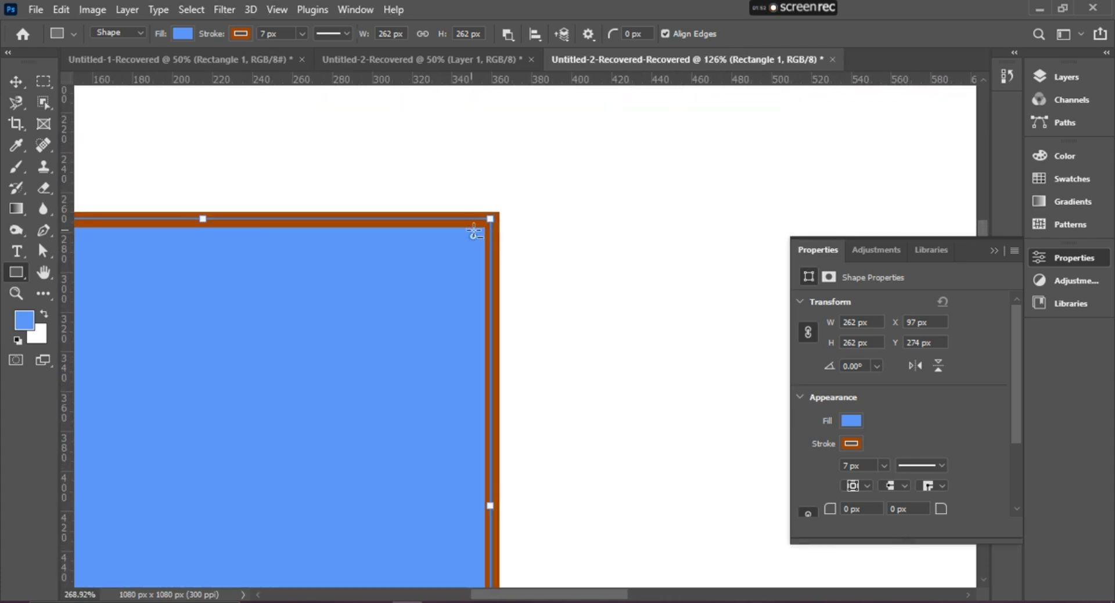
scroll(501, 227, up, 3)
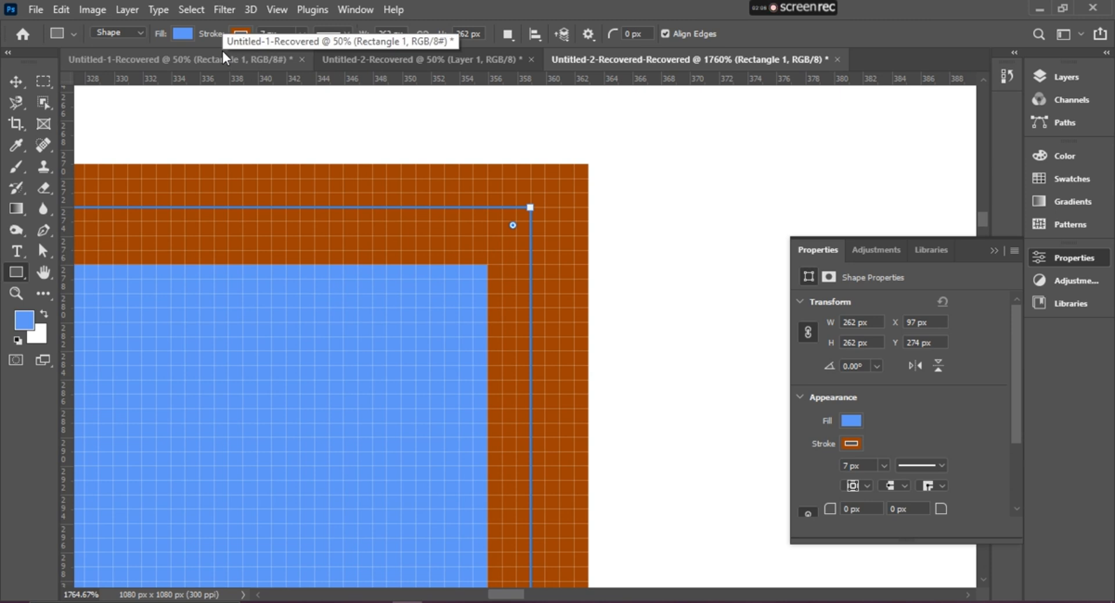
click(266, 36)
text(11)
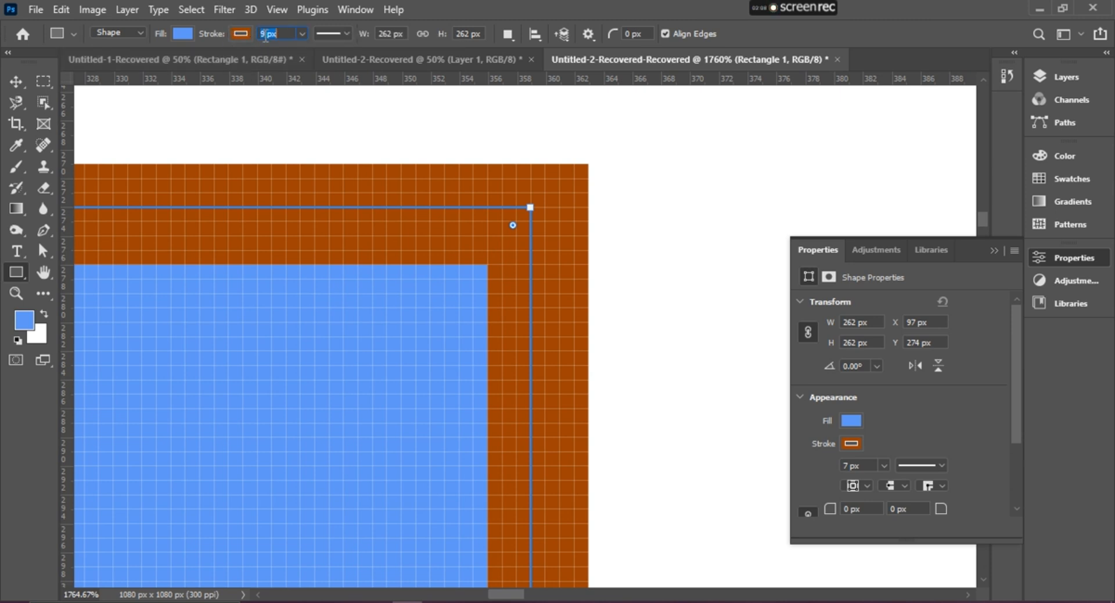
key(Return)
key(Escape)
Step: Change the square's stroke width to 10.14 px and inspect the stroke's inner edge at the corner
click(301, 33)
drag(301, 49, 301, 54)
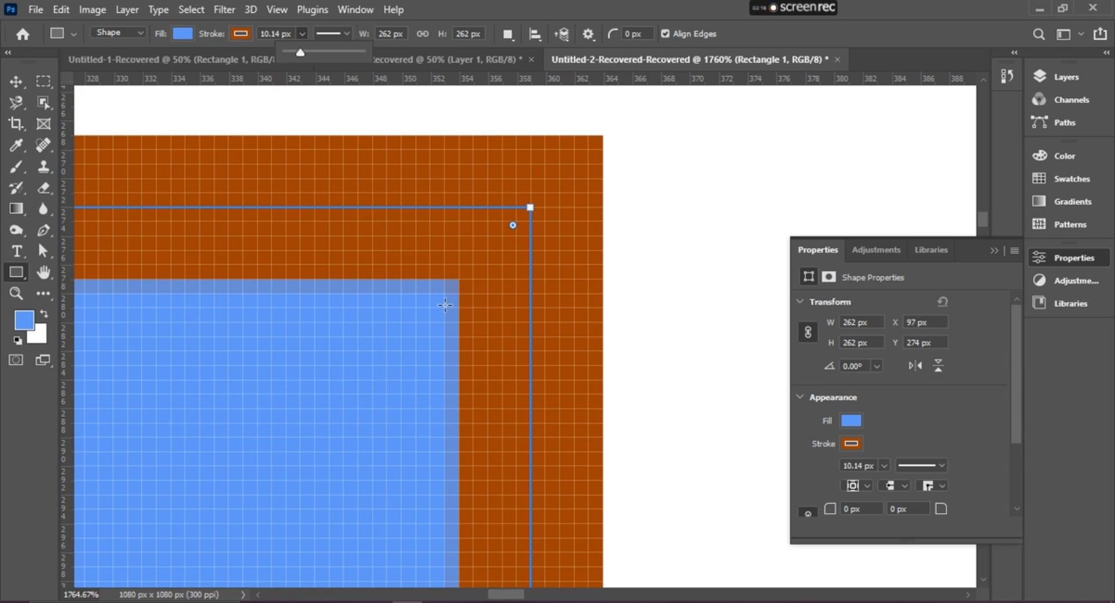
scroll(464, 292, up, 1)
scroll(464, 292, up, 10)
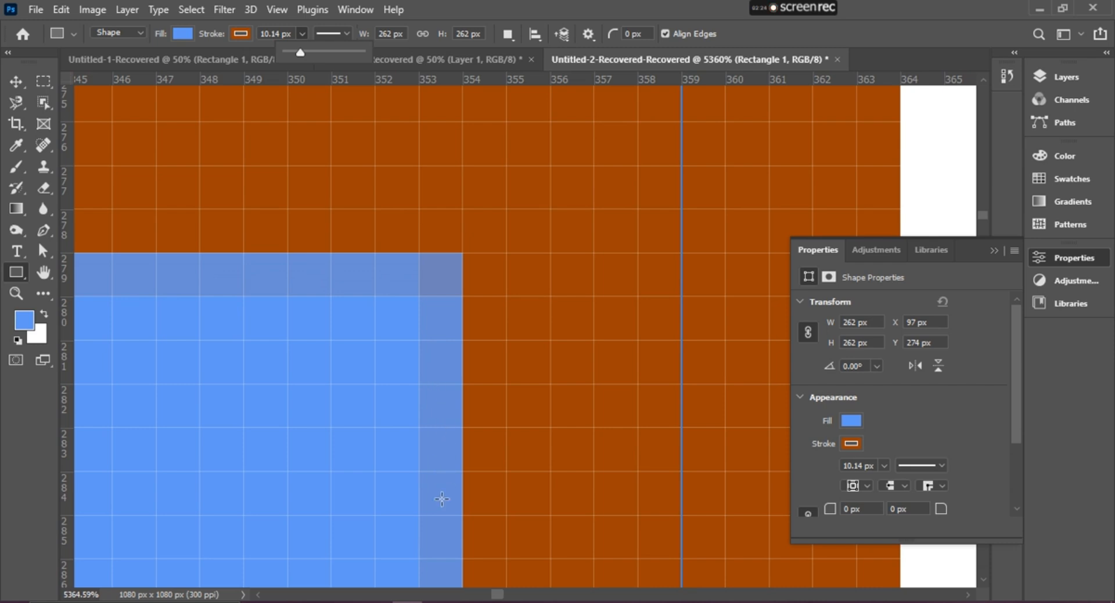
Step: Reduce the square's stroke width to 4.68 px and check the corner pixels
drag(305, 49, 301, 51)
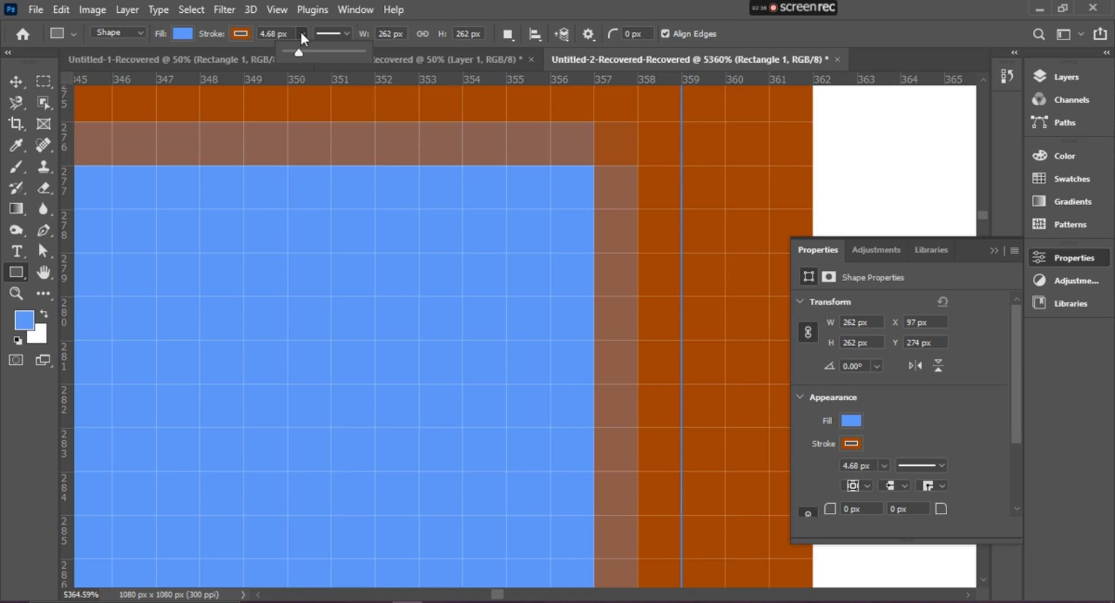
click(302, 34)
click(302, 34)
scroll(603, 171, up, 1)
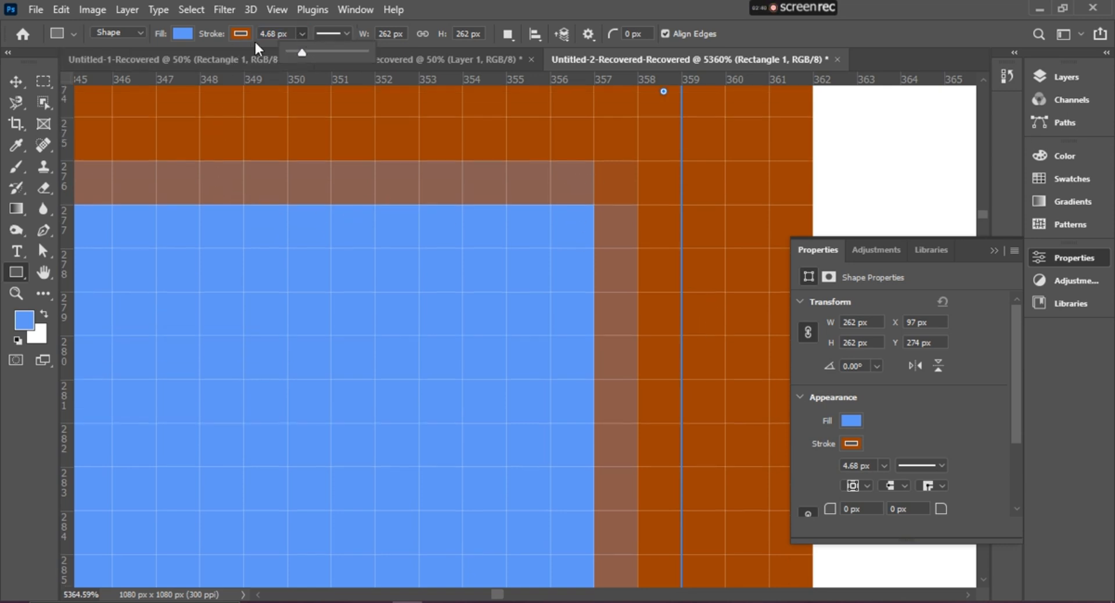
Step: Set the square's stroke width to exactly 4 px and inspect the stroke around the corner of the path
click(278, 34)
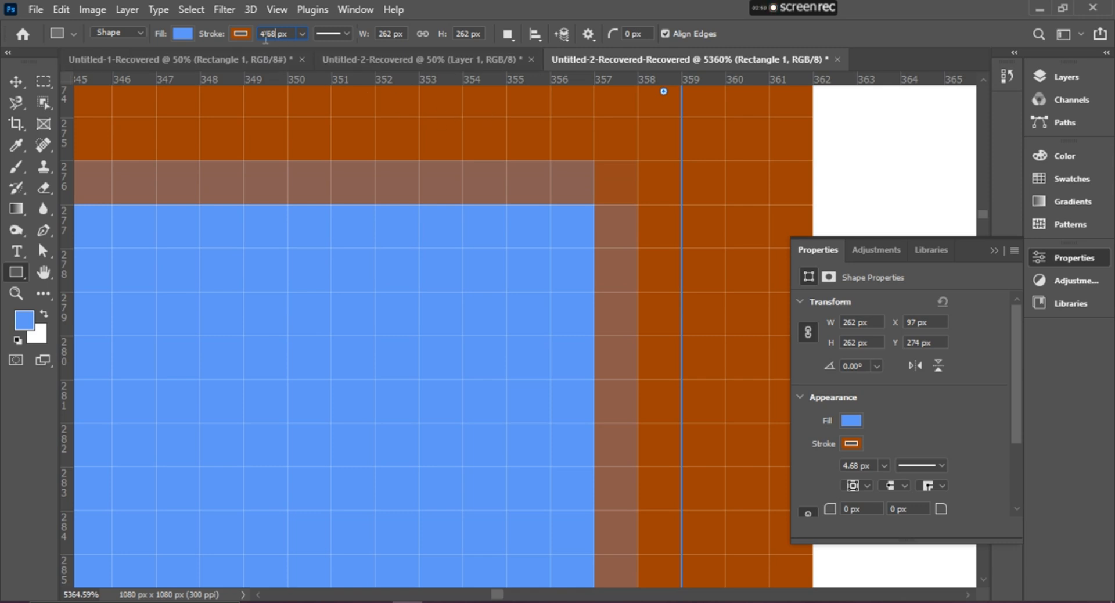
drag(276, 33, 265, 33)
key(BackSpace)
key(Return)
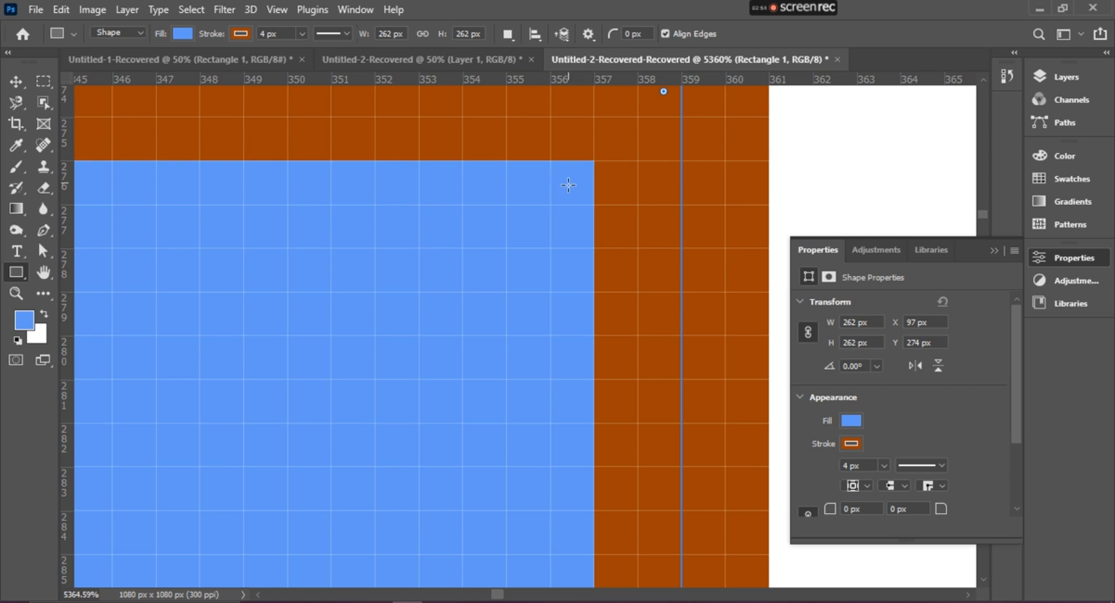
scroll(587, 211, up, 1)
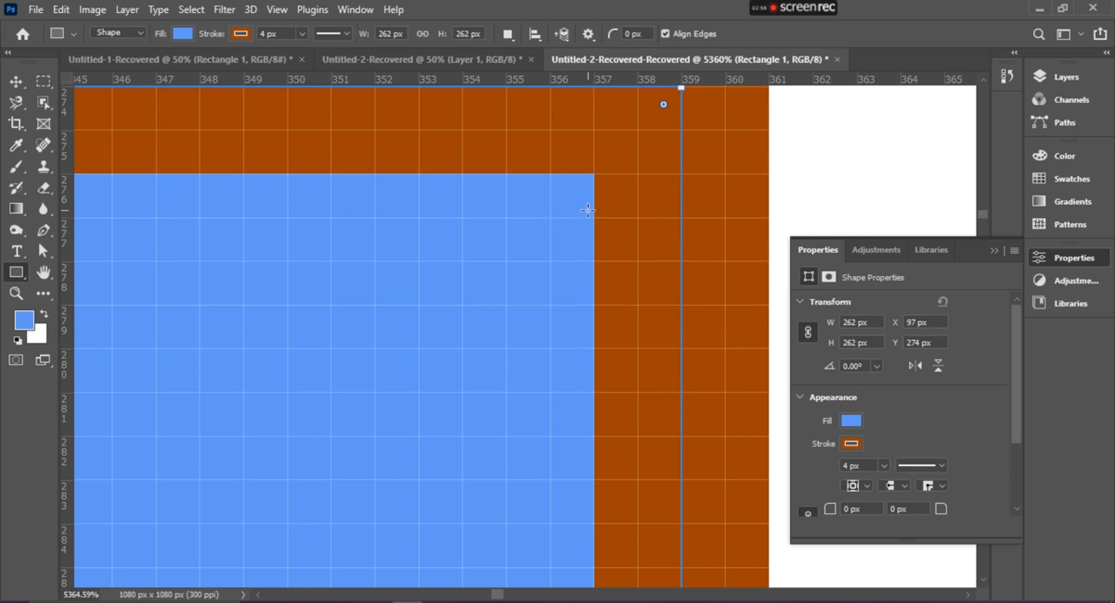
scroll(588, 210, up, 4)
scroll(588, 211, right, 5)
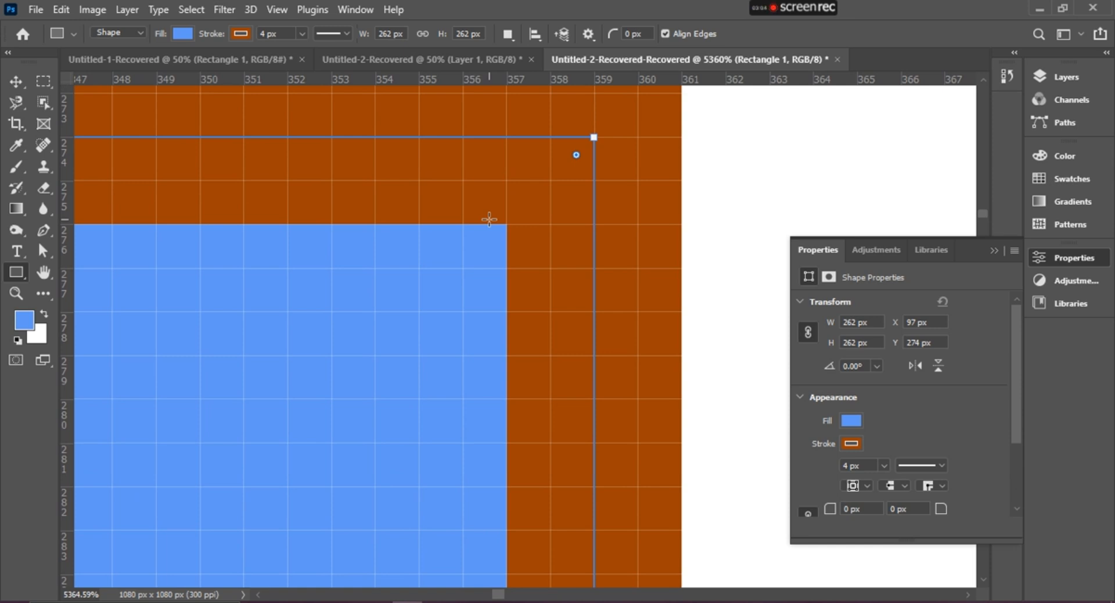
scroll(720, 378, down, 1)
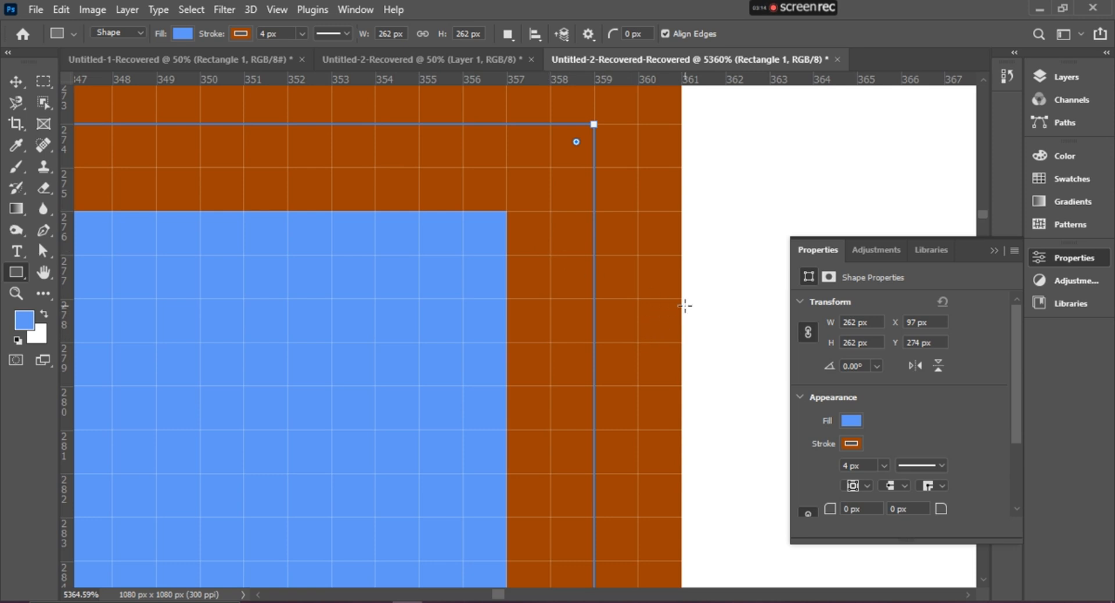
Step: Align the square's stroke to the inside of its path
scroll(940, 523, down, 1)
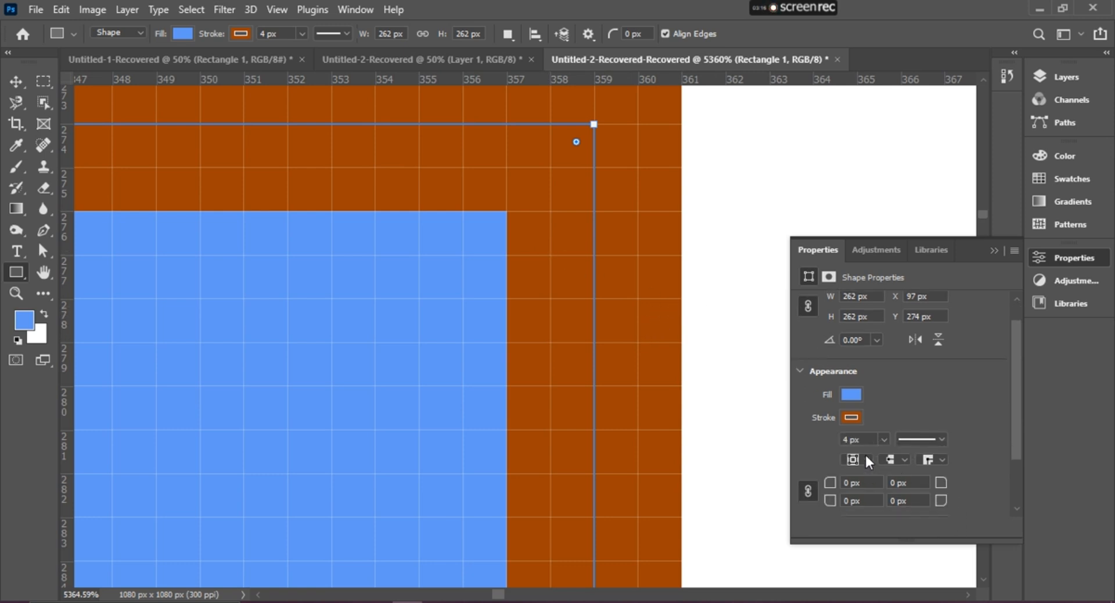
click(866, 458)
click(858, 470)
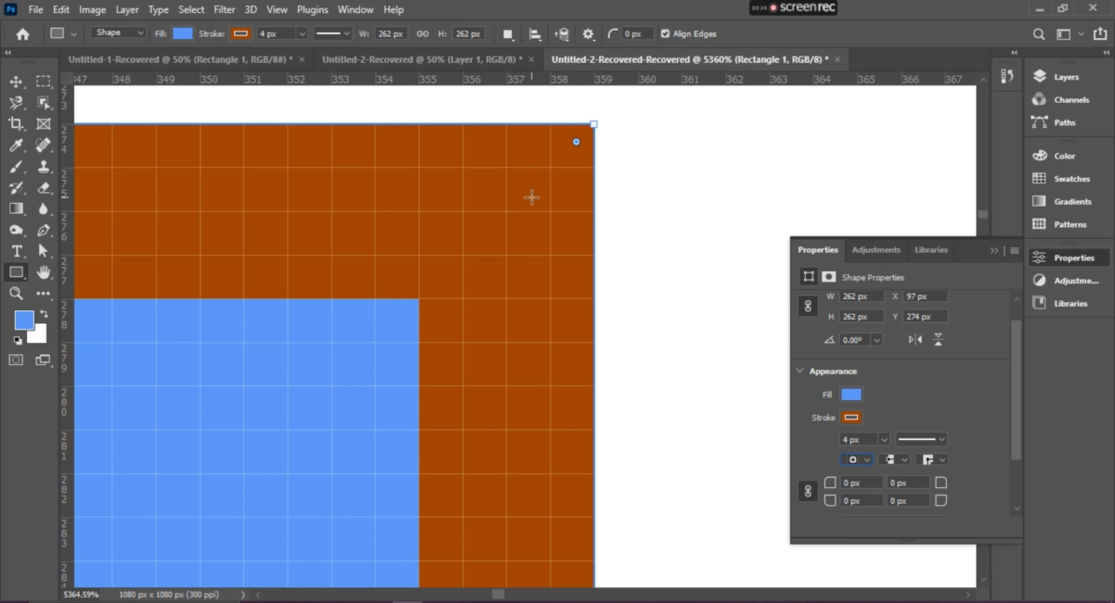
Step: Align the square's stroke to the outside of its path and inspect the corner
click(868, 459)
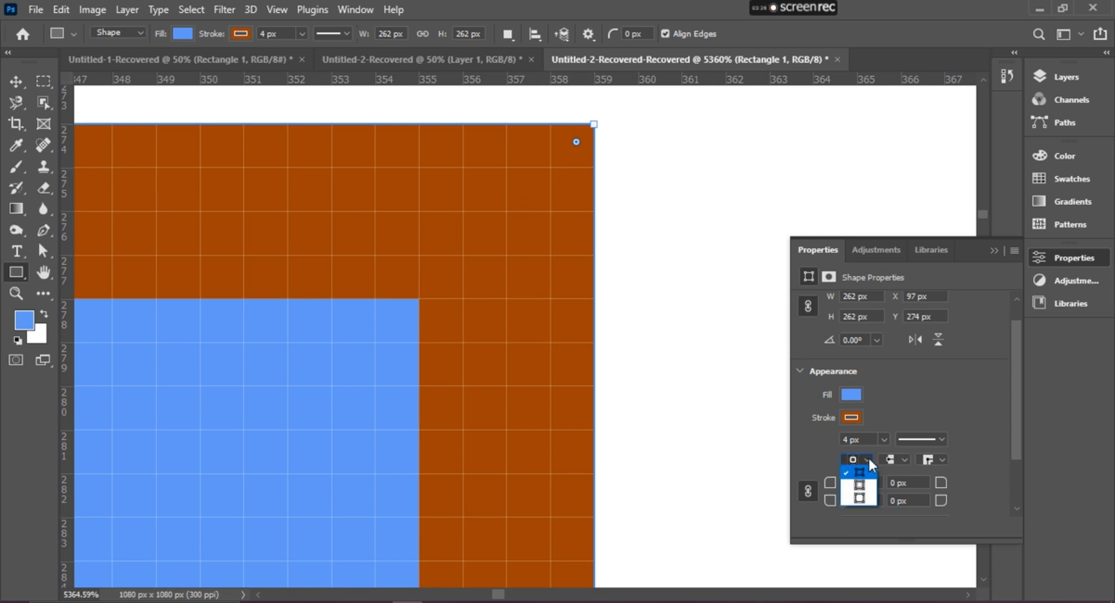
click(849, 499)
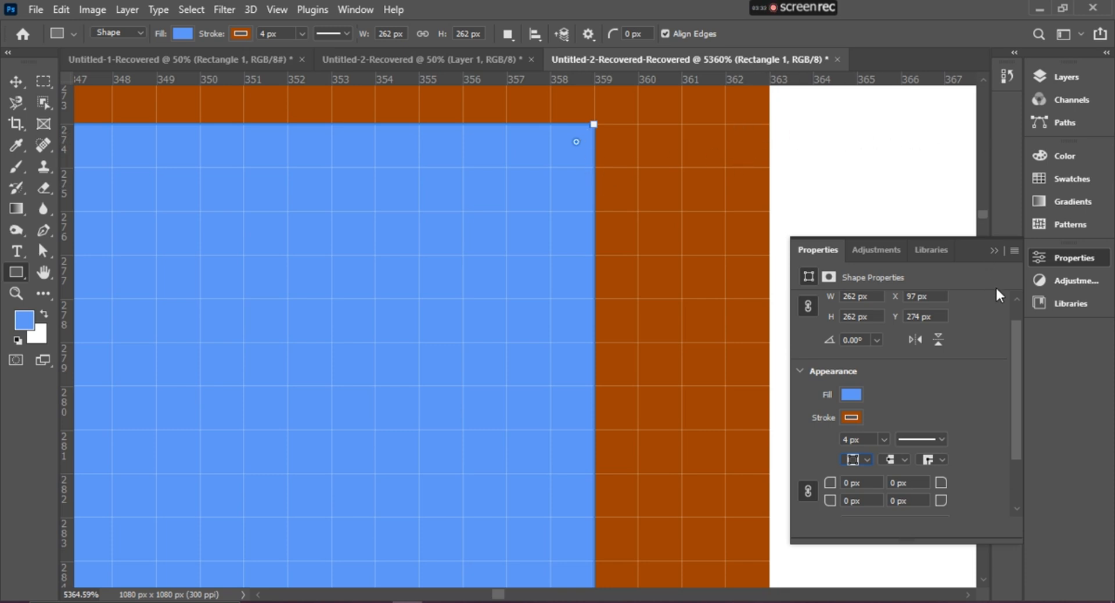
drag(1013, 358, 1017, 333)
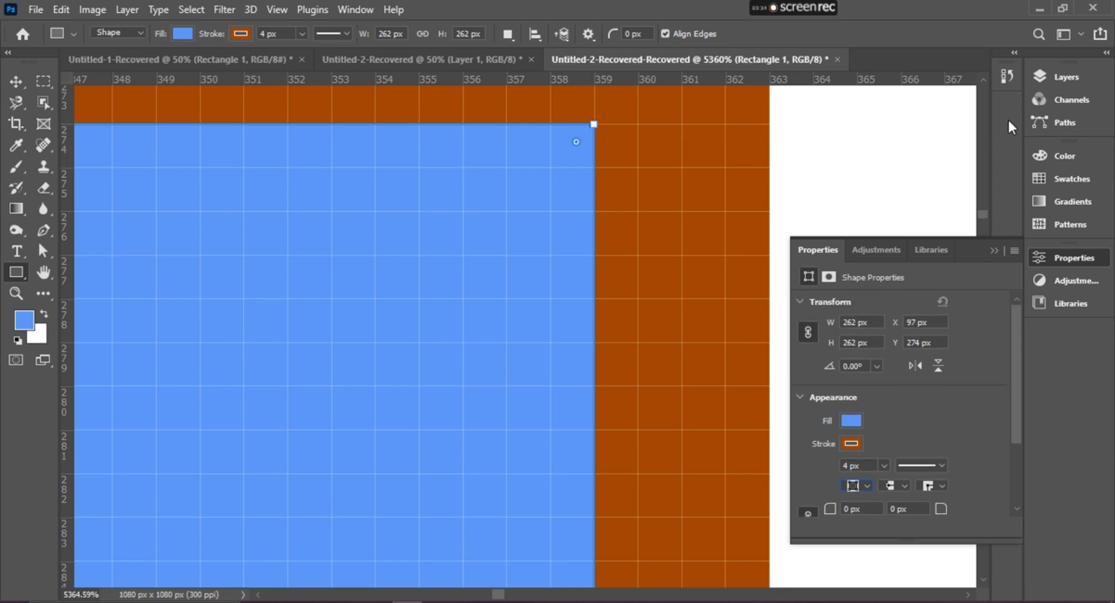
scroll(982, 77, up, 5)
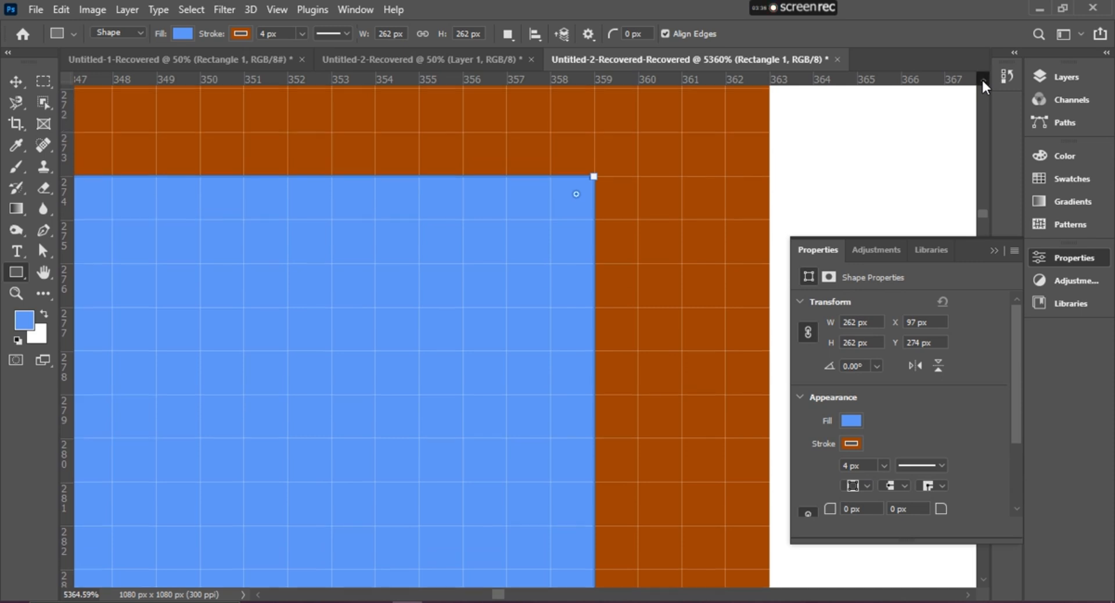
scroll(983, 83, up, 3)
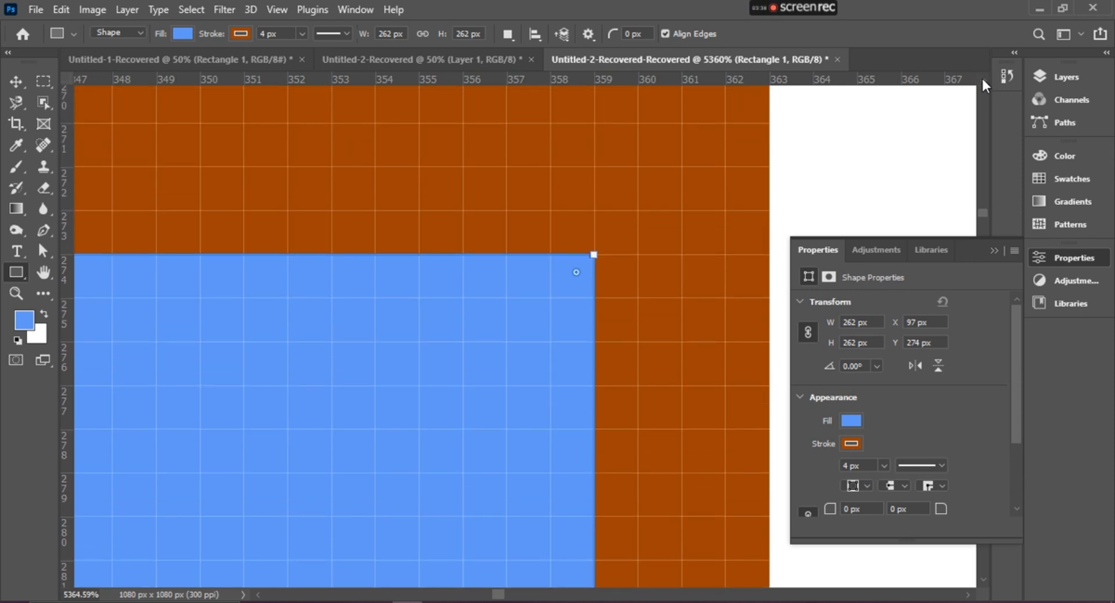
scroll(583, 263, up, 4)
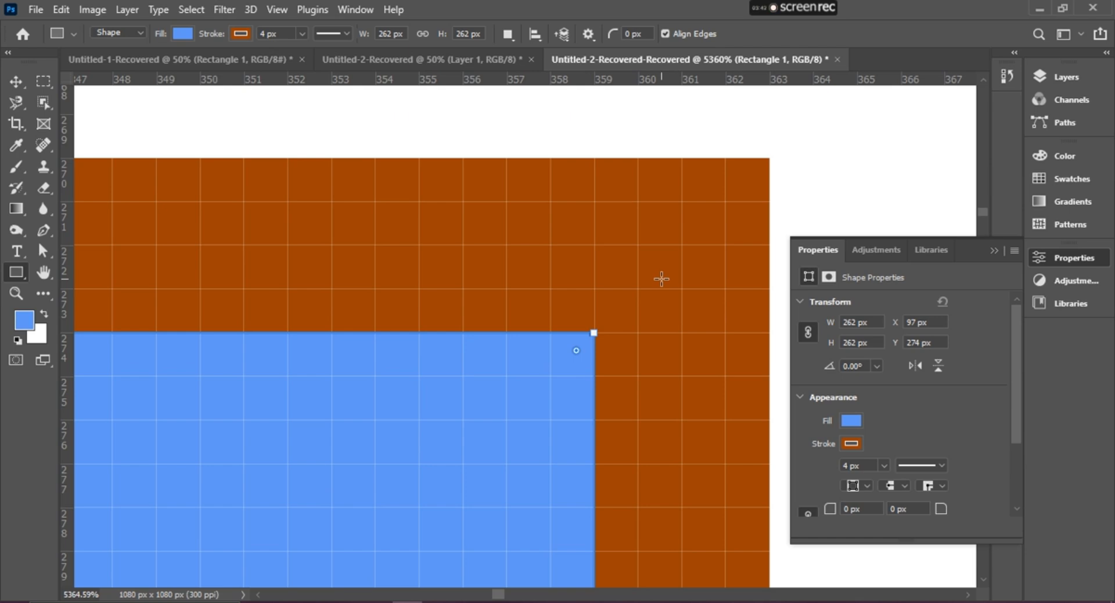
Step: Draw a second rectangle about 226 by 211 px overlapping the square's lower-right corner, at about X 234 px, Y 412 px
scroll(661, 278, down, 1)
scroll(662, 279, down, 5)
key(super)
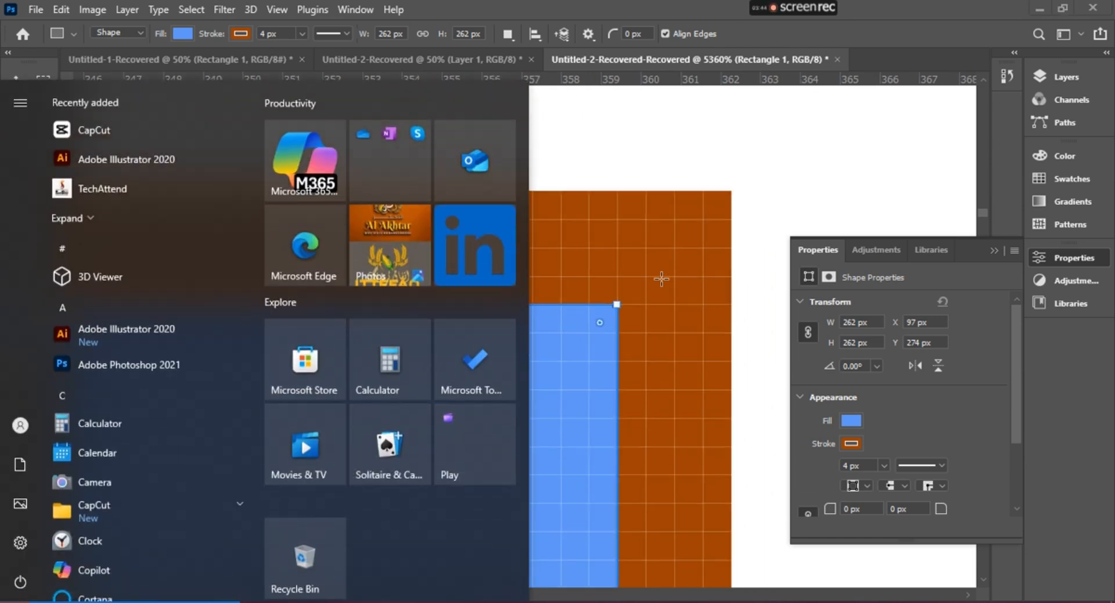
scroll(665, 278, down, 3)
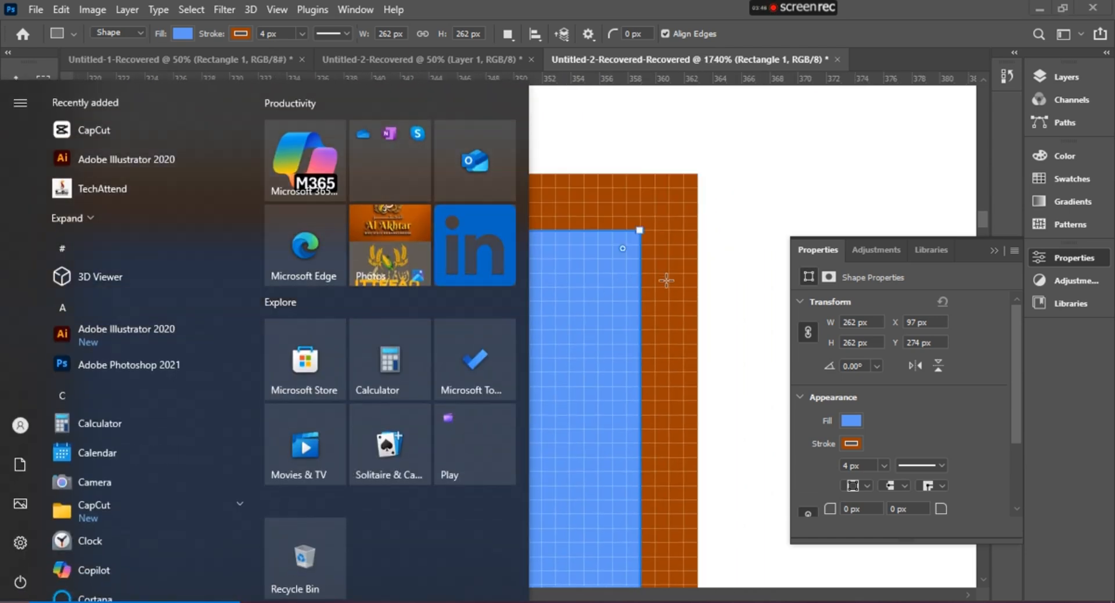
scroll(667, 281, down, 3)
key(super)
scroll(666, 281, down, 5)
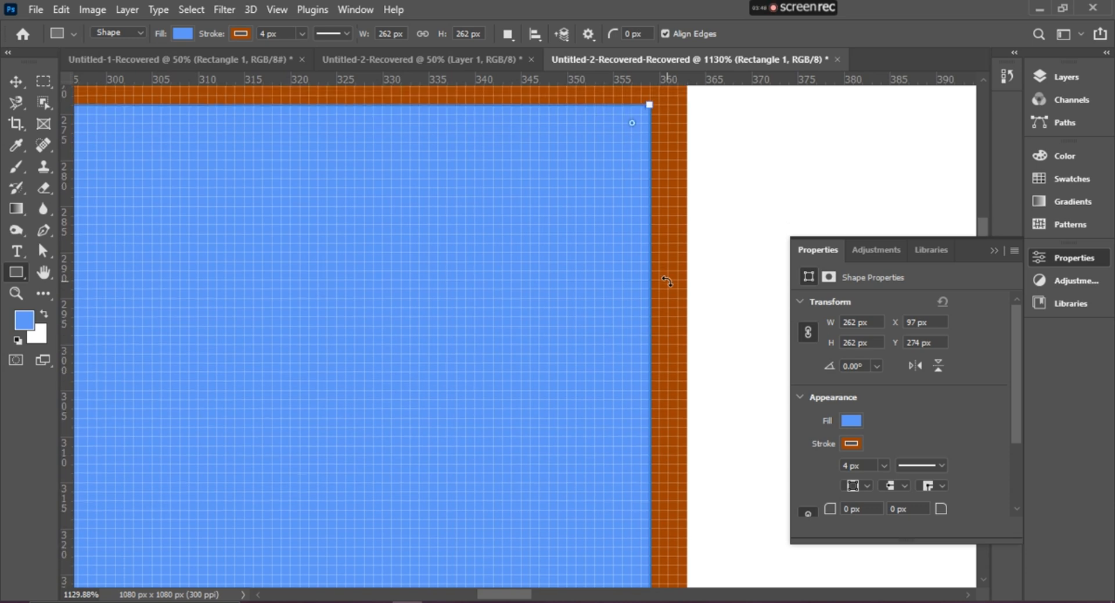
scroll(667, 281, down, 3)
scroll(667, 281, down, 5)
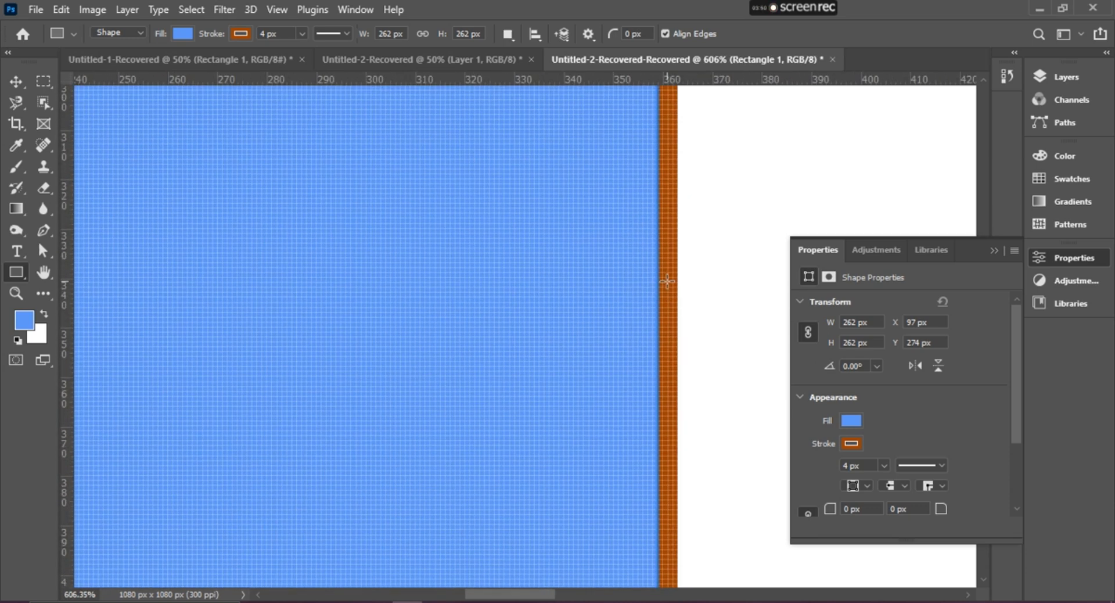
scroll(667, 281, down, 5)
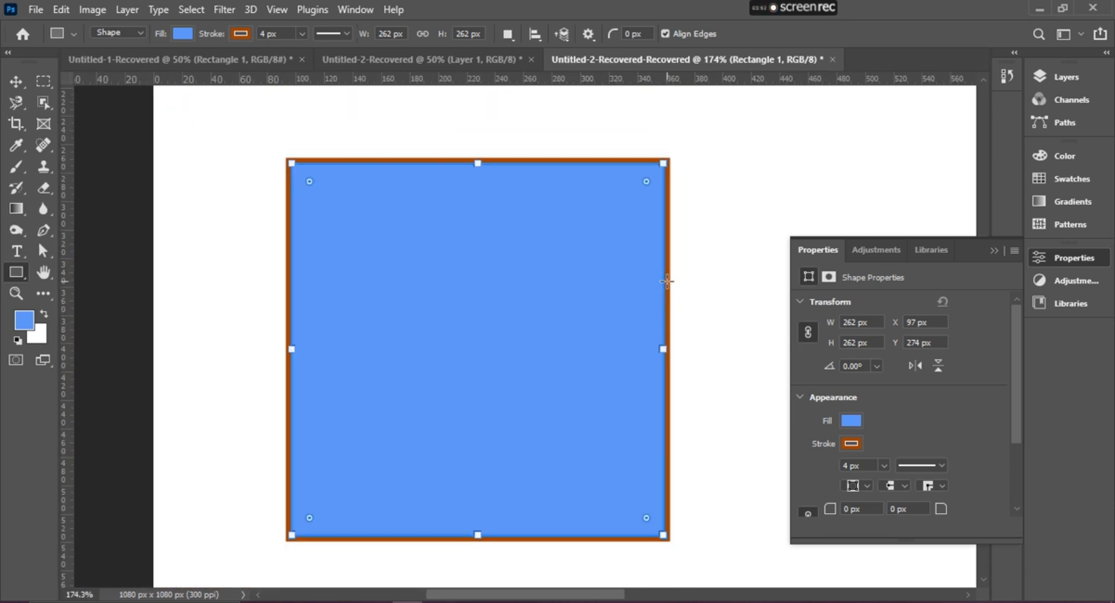
key(space)
drag(603, 415, 468, 361)
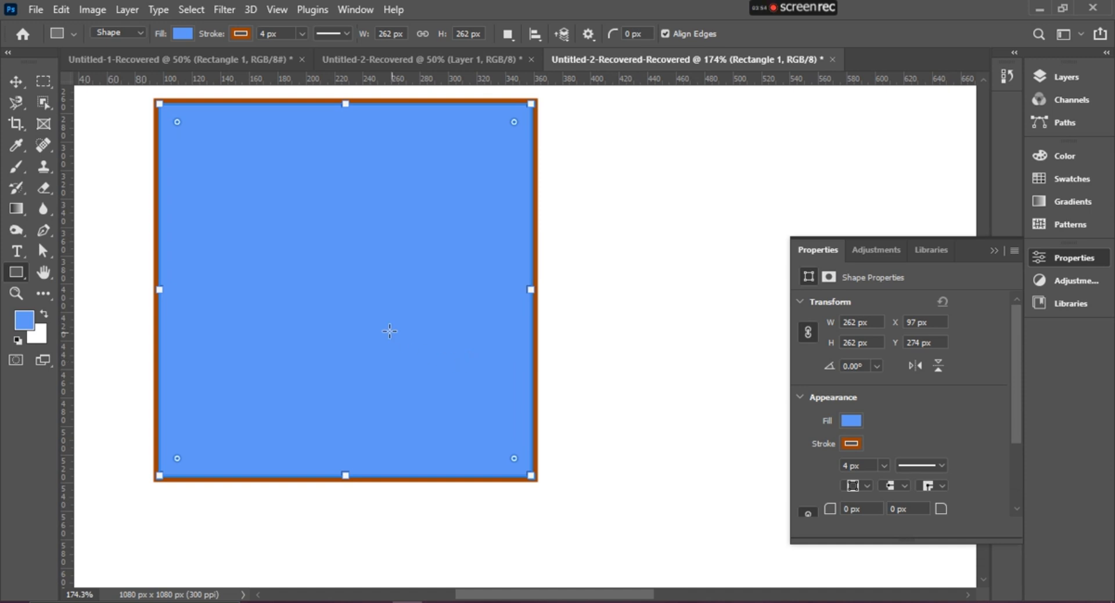
drag(354, 291, 675, 599)
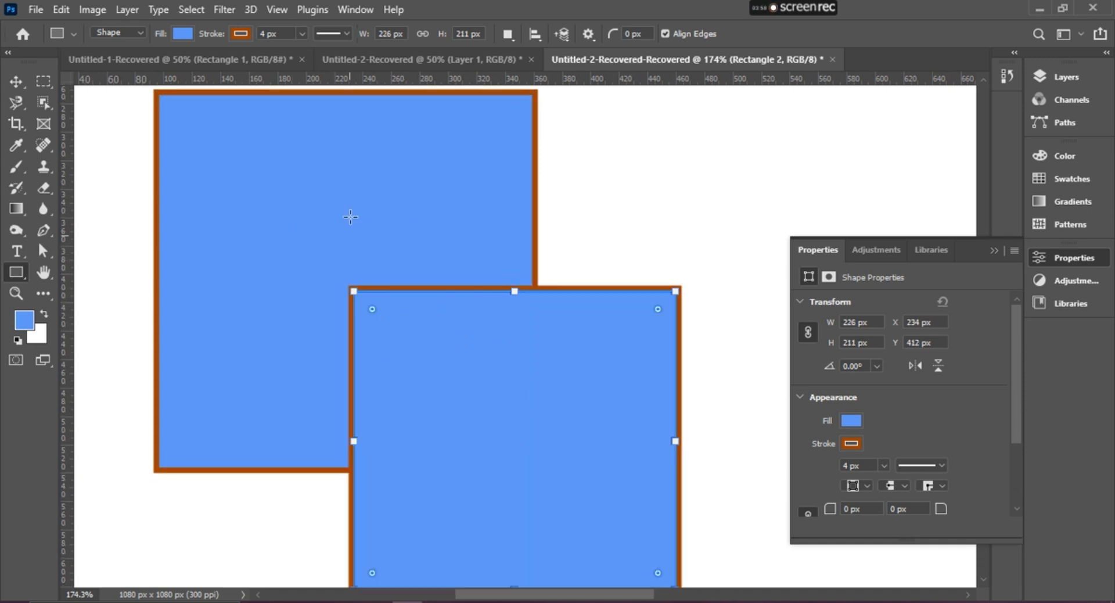
scroll(896, 369, down, 3)
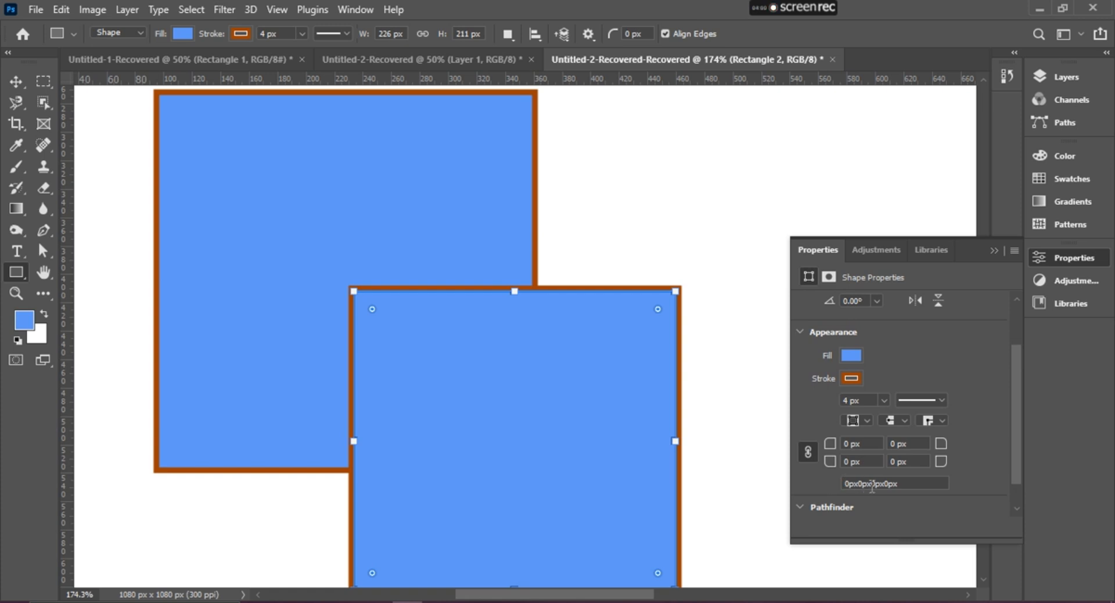
Step: Delete the Rectangle 2 layer and leave the first square's layer in place
scroll(873, 483, down, 2)
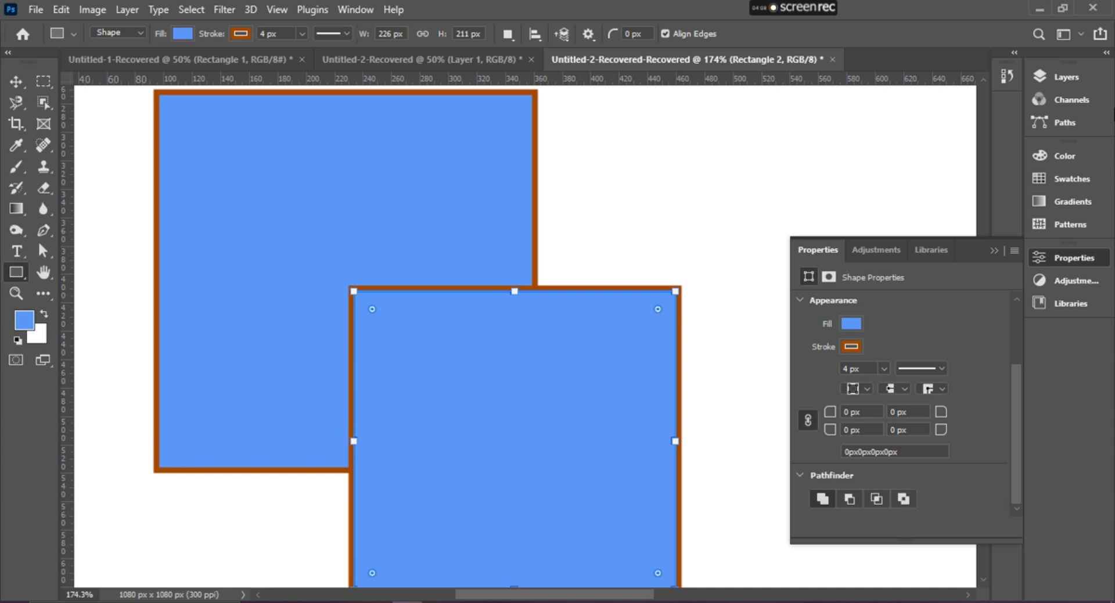
click(1085, 74)
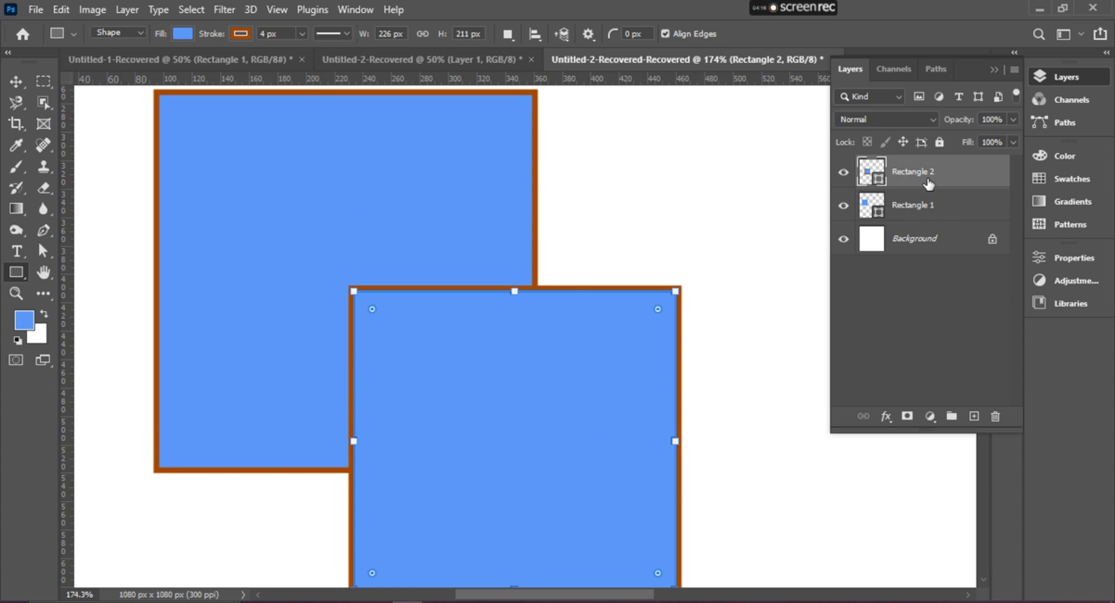
key(Delete)
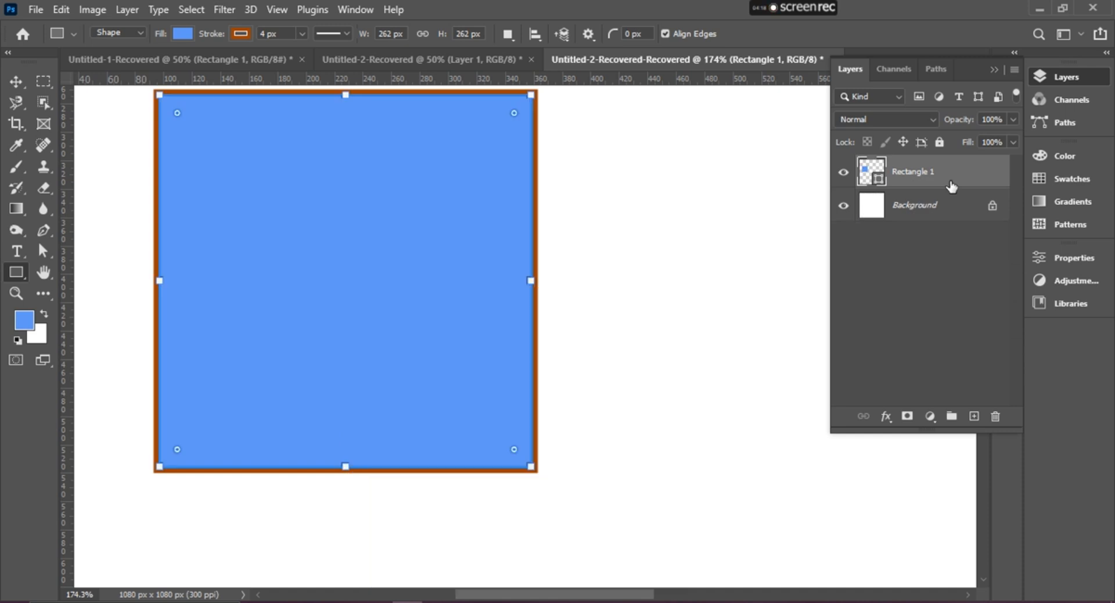
click(993, 68)
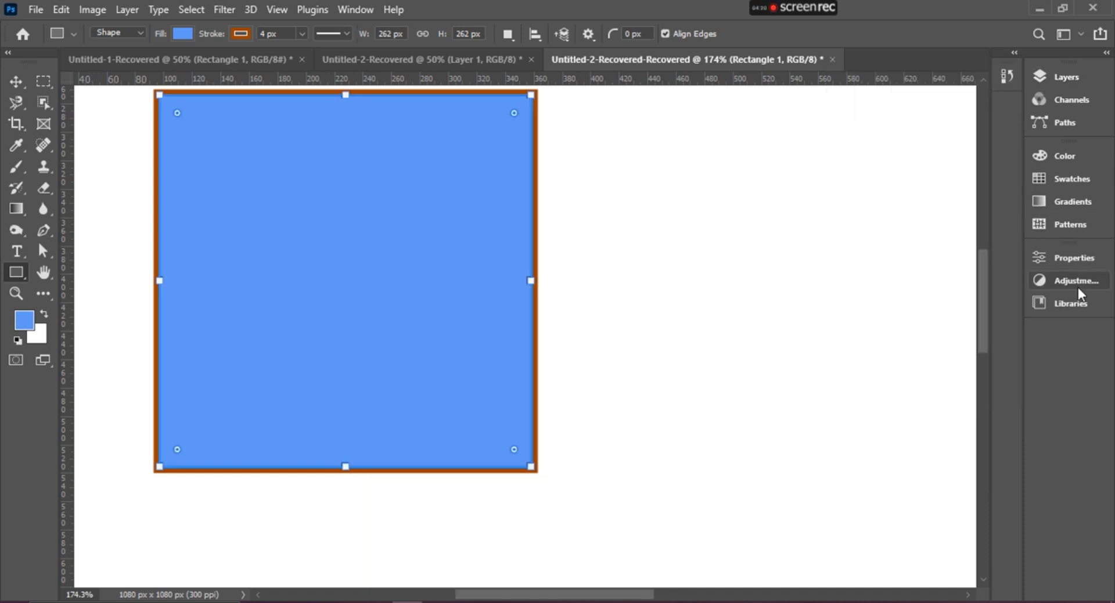
Step: Add a second square about 256 by 256 px to the first square's shape layer, overlapping its lower-right corner, and inspect the combined outline
click(1081, 259)
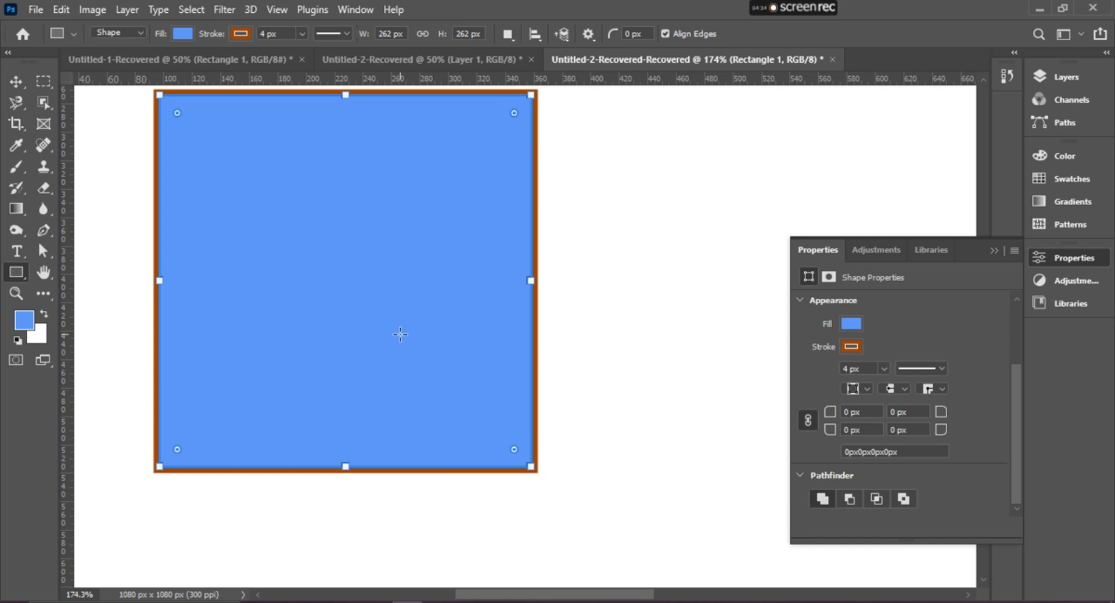
key(shift)
drag(371, 305, 736, 541)
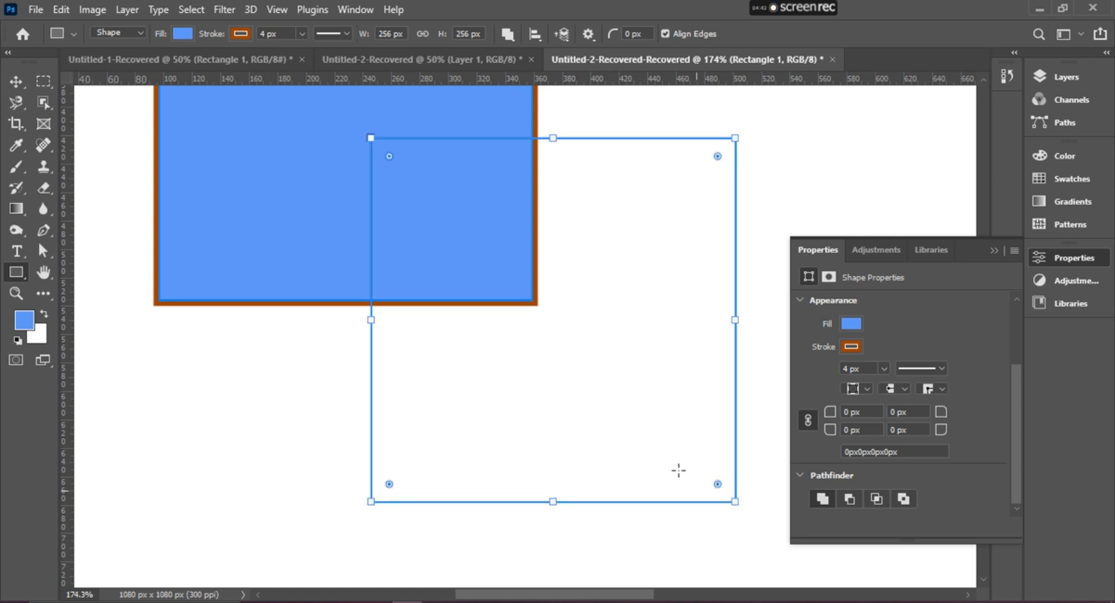
scroll(523, 290, up, 3)
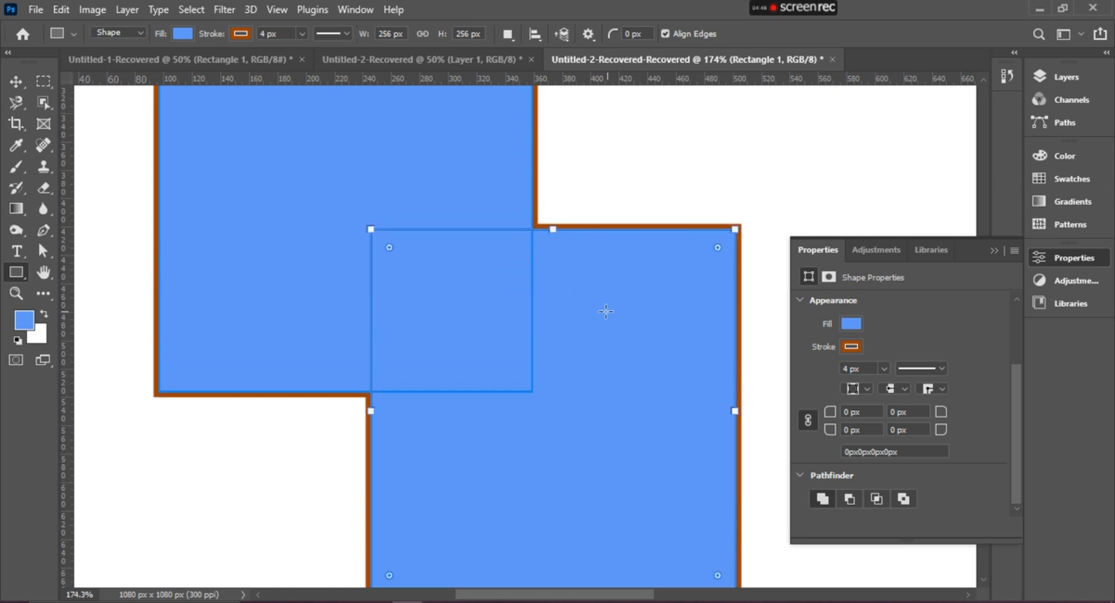
scroll(606, 311, down, 3)
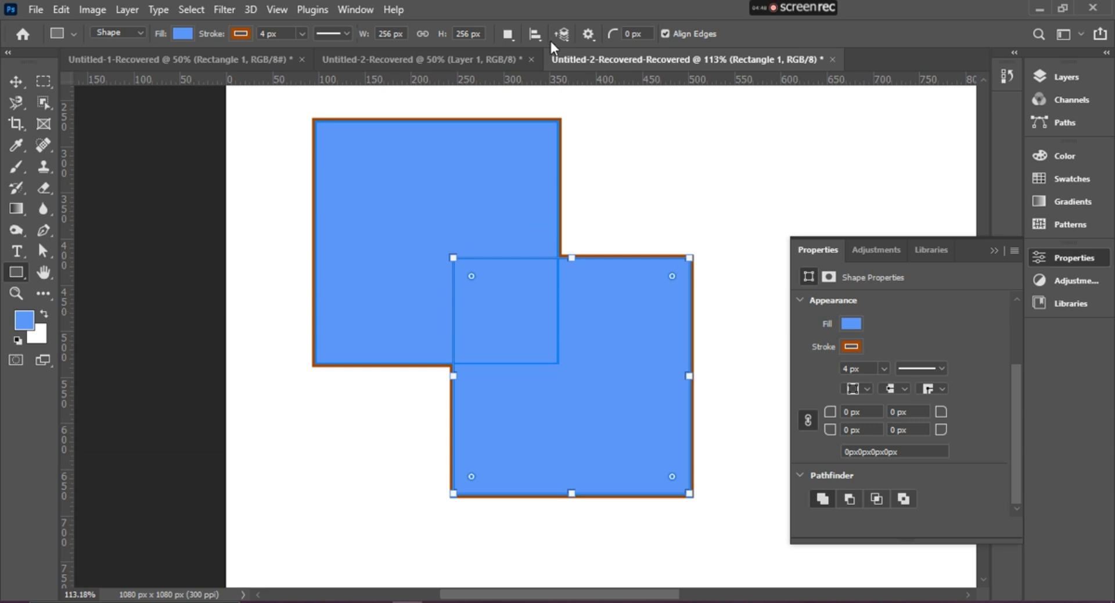
scroll(576, 242, up, 5)
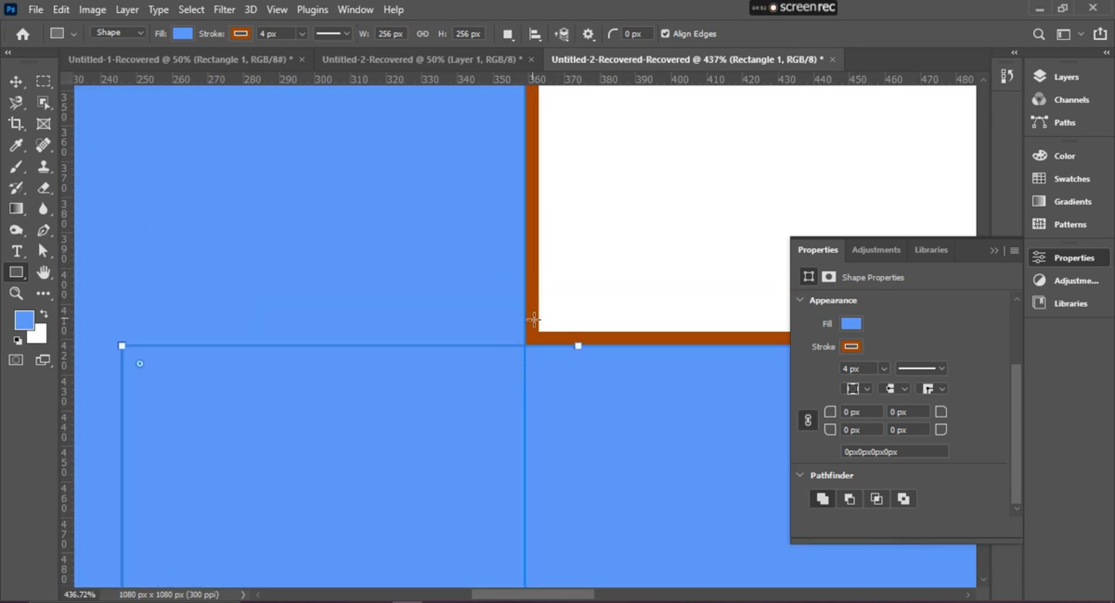
scroll(533, 319, down, 3)
scroll(546, 327, down, 1)
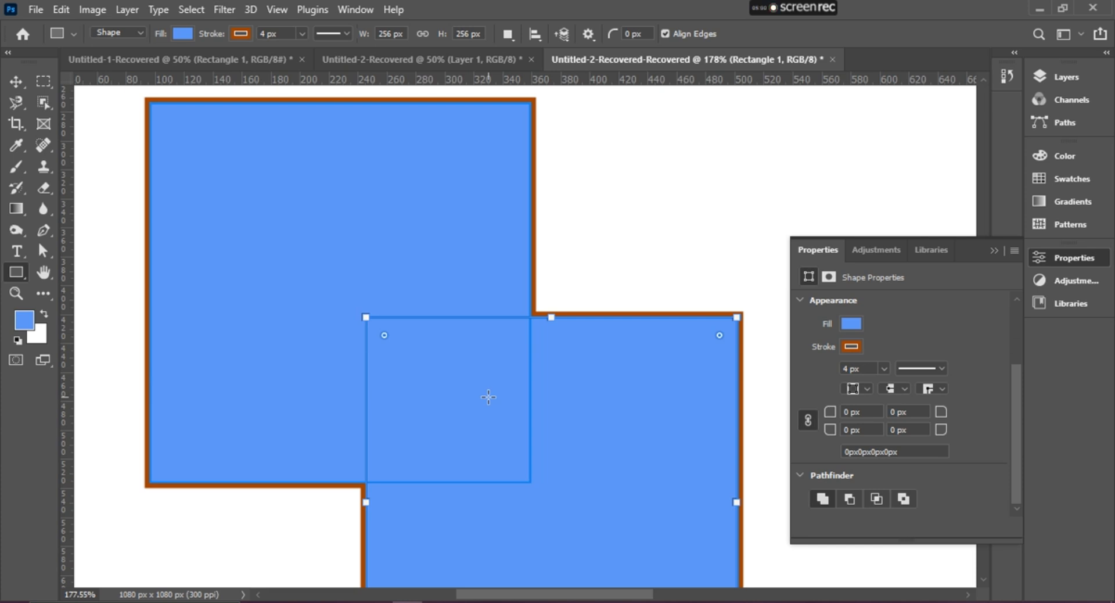
Step: Round all four corners of the second square together to a radius of about 100 px
drag(384, 336, 514, 450)
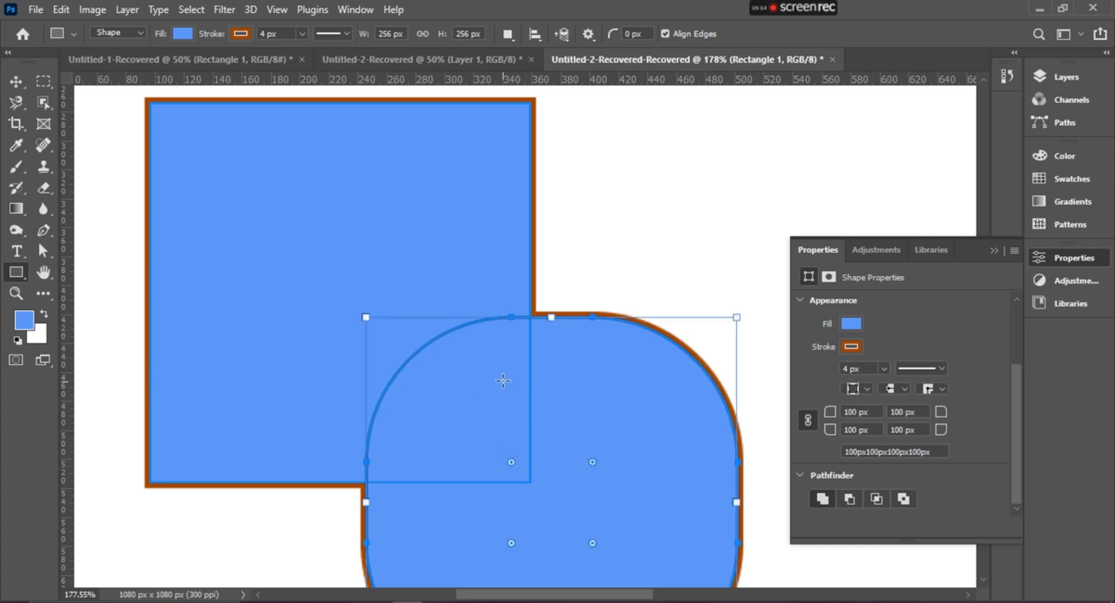
scroll(468, 293, down, 3)
scroll(467, 295, down, 2)
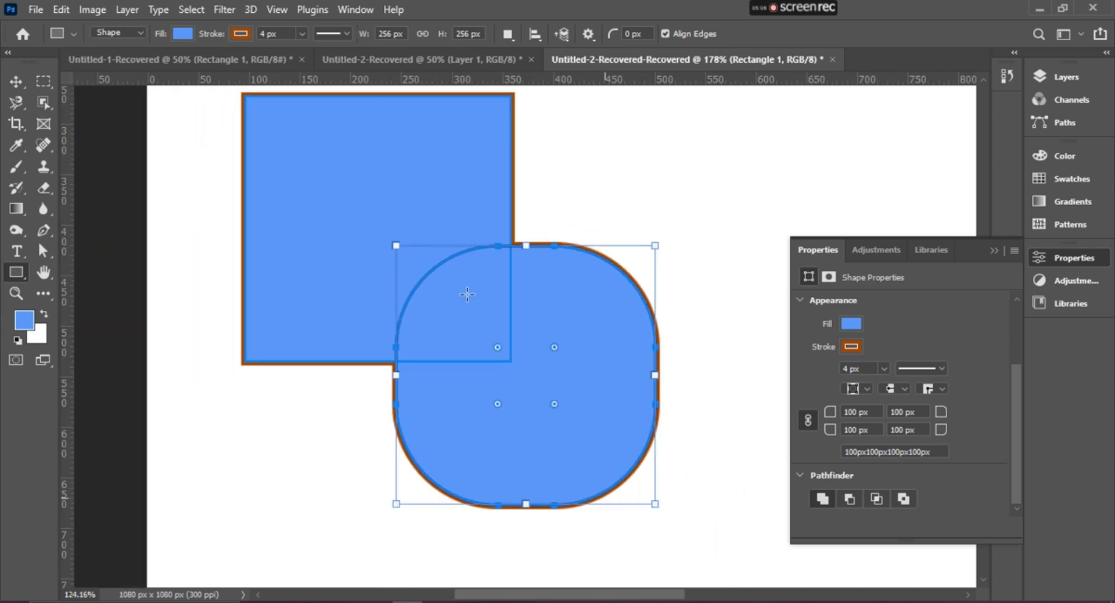
Step: Reduce the second square's four linked corner radii to about 27 px, and finally to 0 px
scroll(467, 295, up, 2)
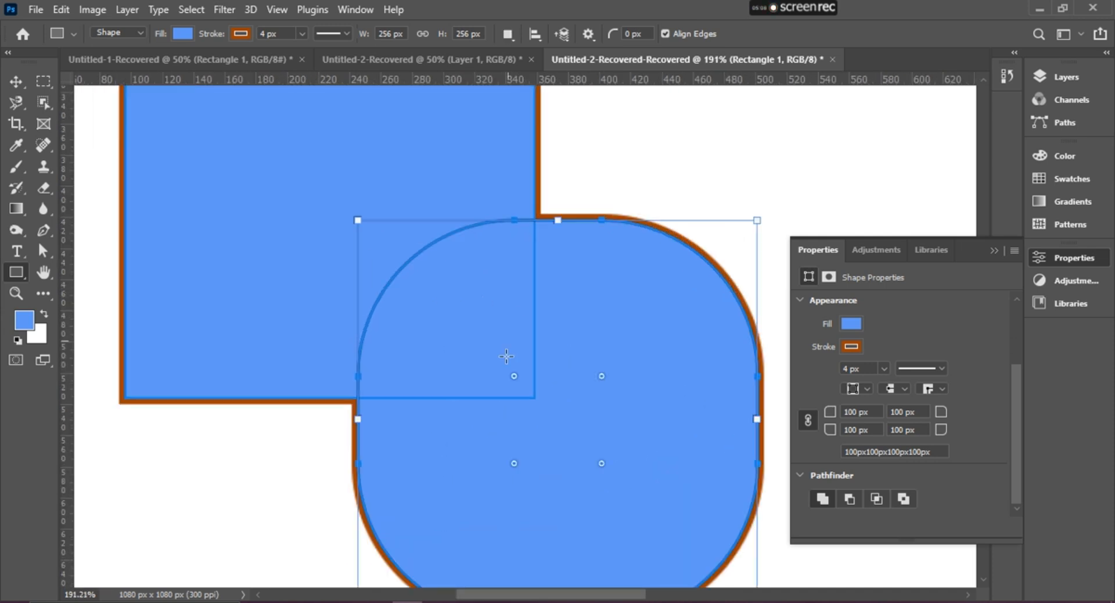
drag(514, 379, 400, 221)
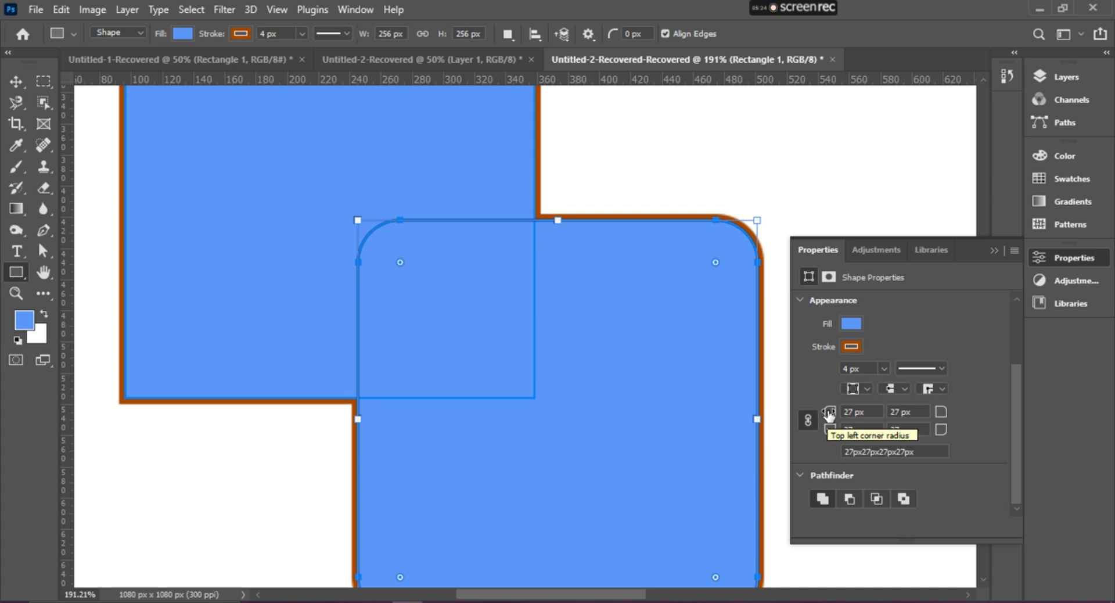
drag(830, 412, 731, 411)
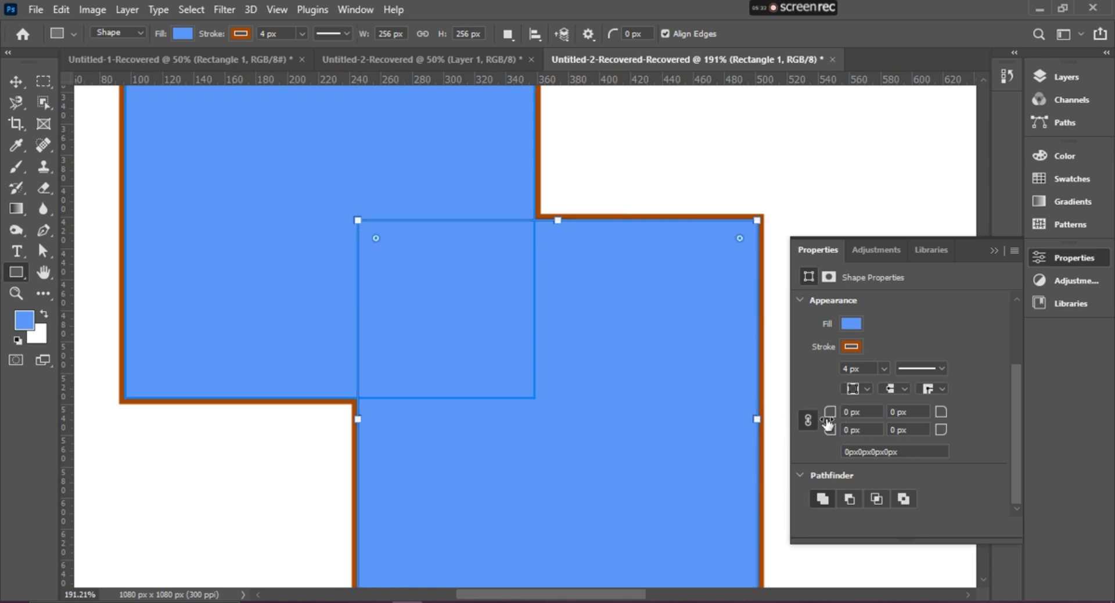
Step: Unlink the corner radii, try a radius of about 189 px on only the second square's bottom-right corner, and undo it
scroll(720, 432, down, 3)
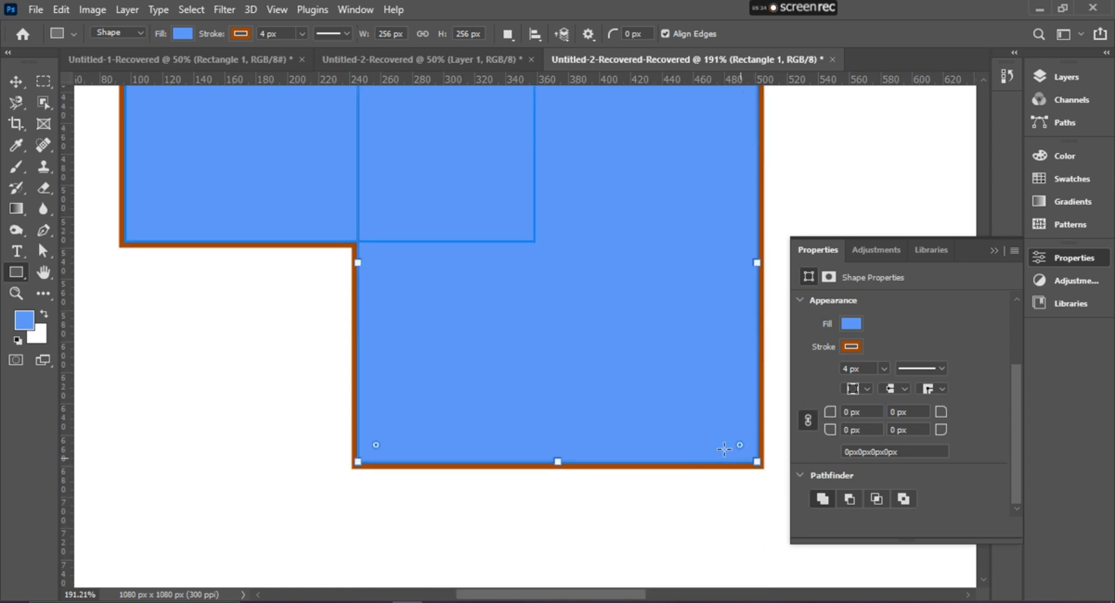
scroll(721, 448, up, 1)
scroll(500, 302, up, 1)
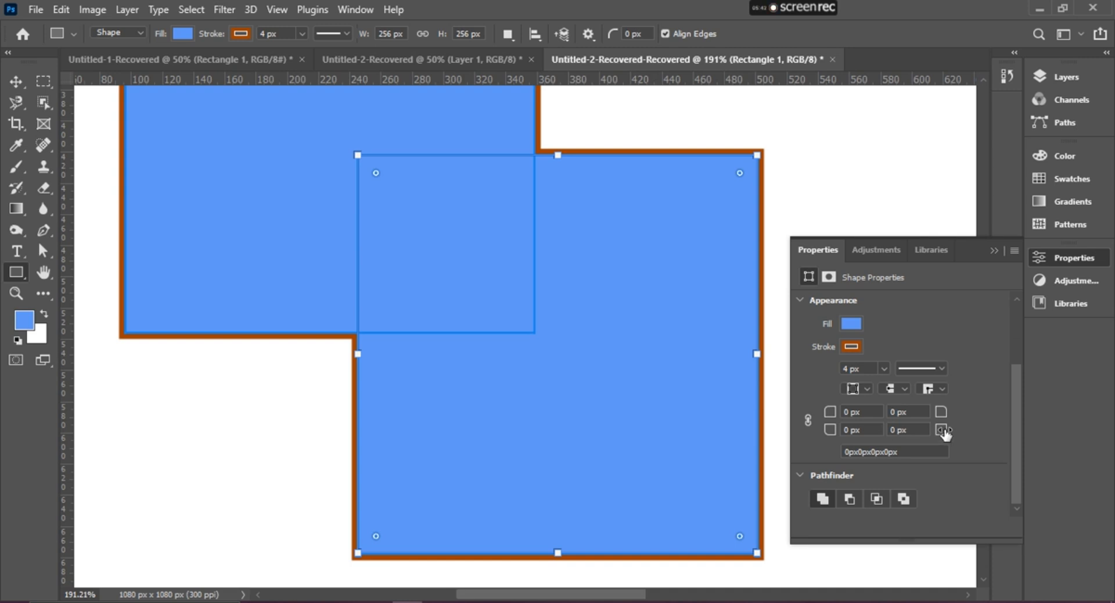
drag(942, 432, 1095, 447)
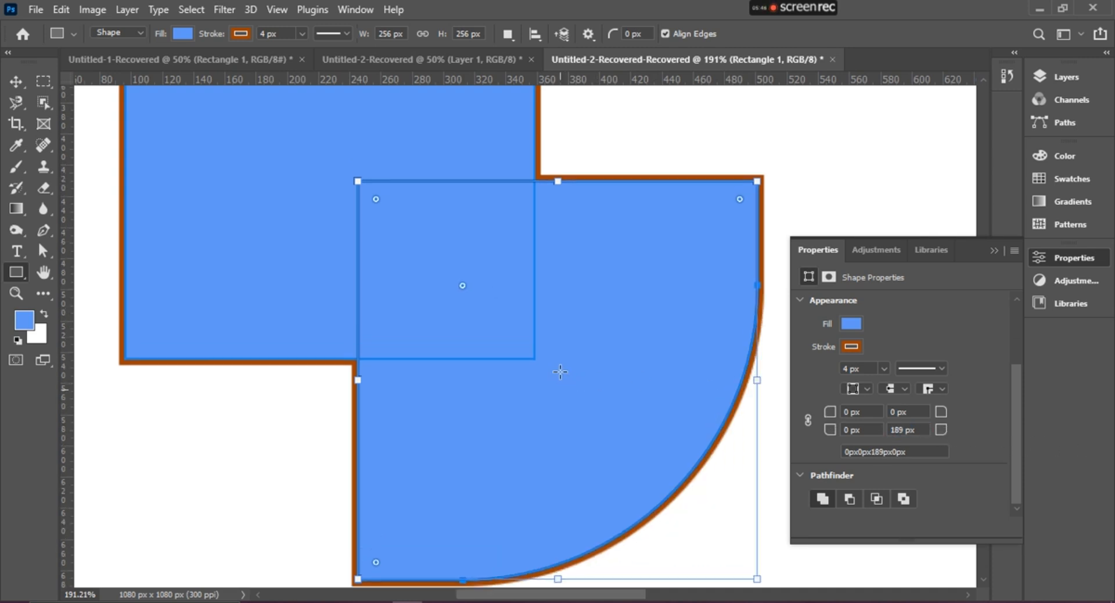
key(ctrl+z)
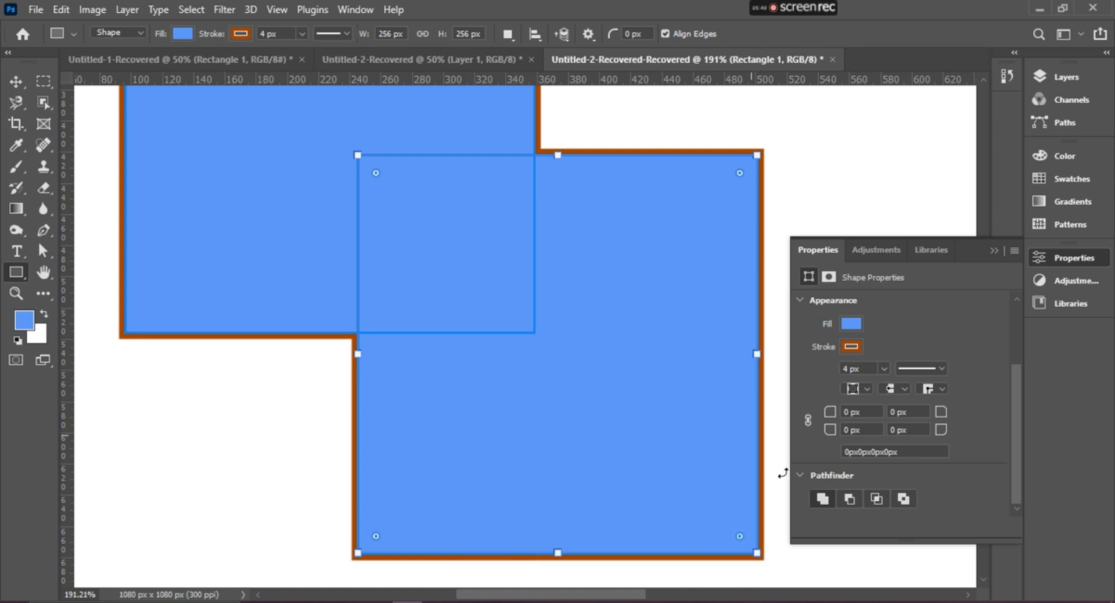
Step: Try subtracting the second square from the first with the Pathfinder, inspect the cut corner, and undo the subtraction
scroll(511, 412, down, 4)
click(850, 498)
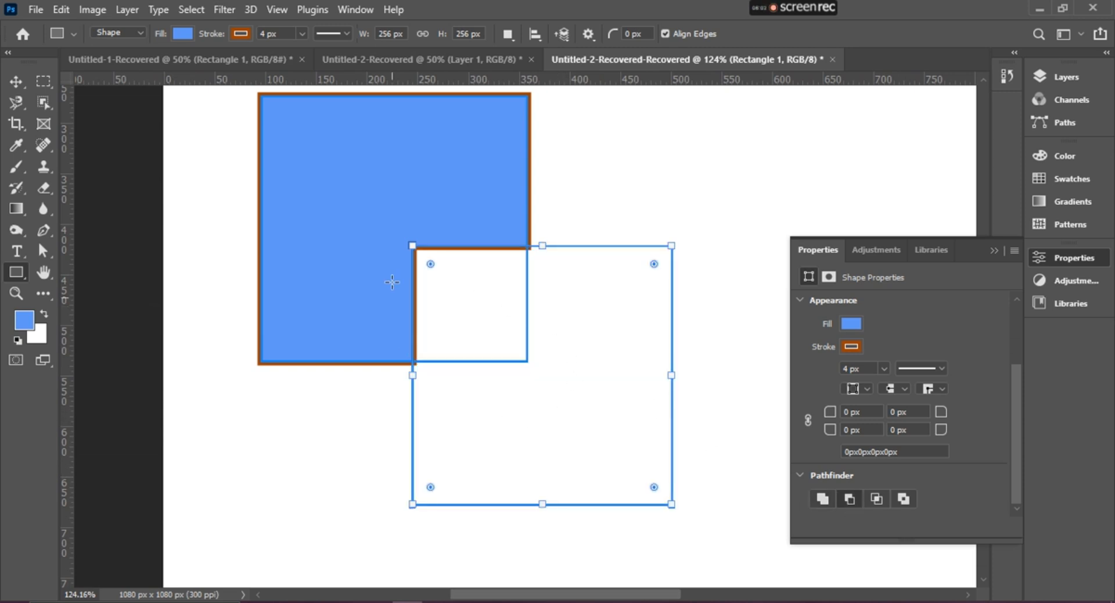
scroll(455, 238, up, 2)
scroll(430, 282, up, 3)
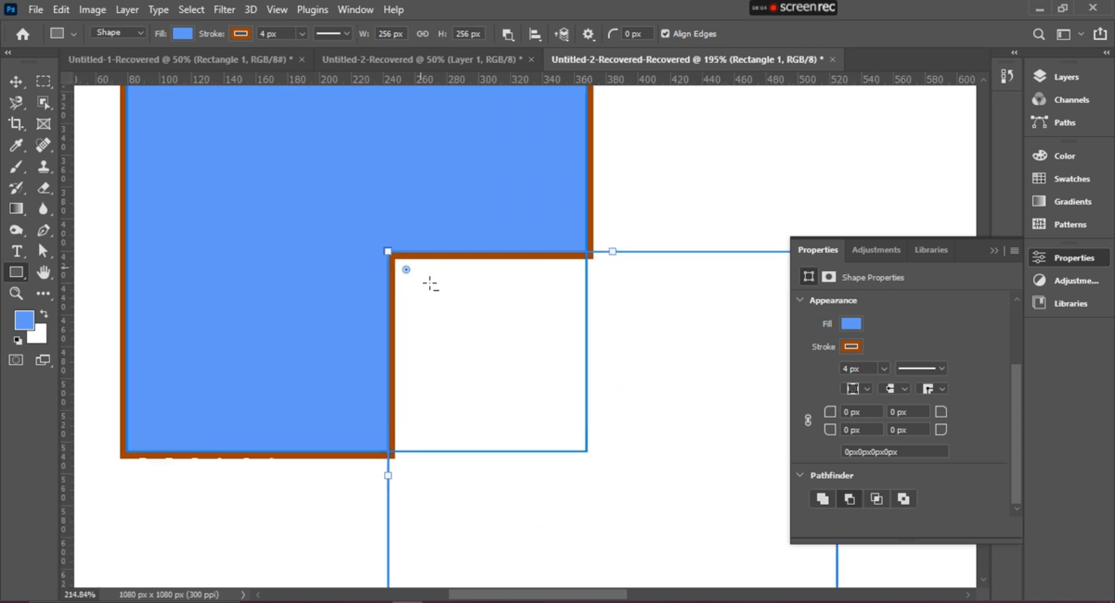
scroll(413, 256, down, 3)
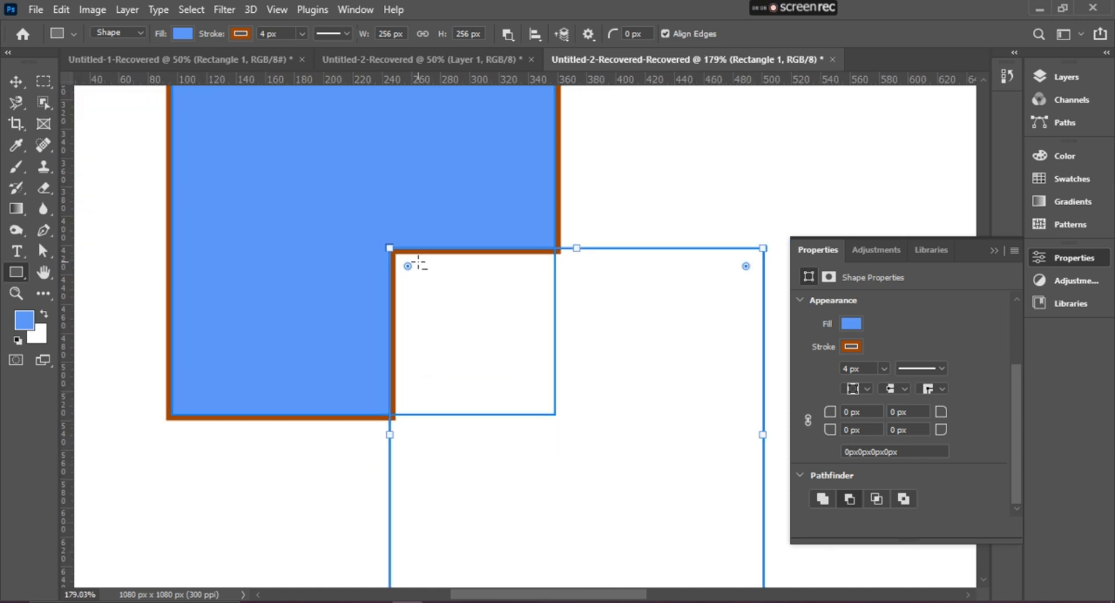
key(ctrl+z)
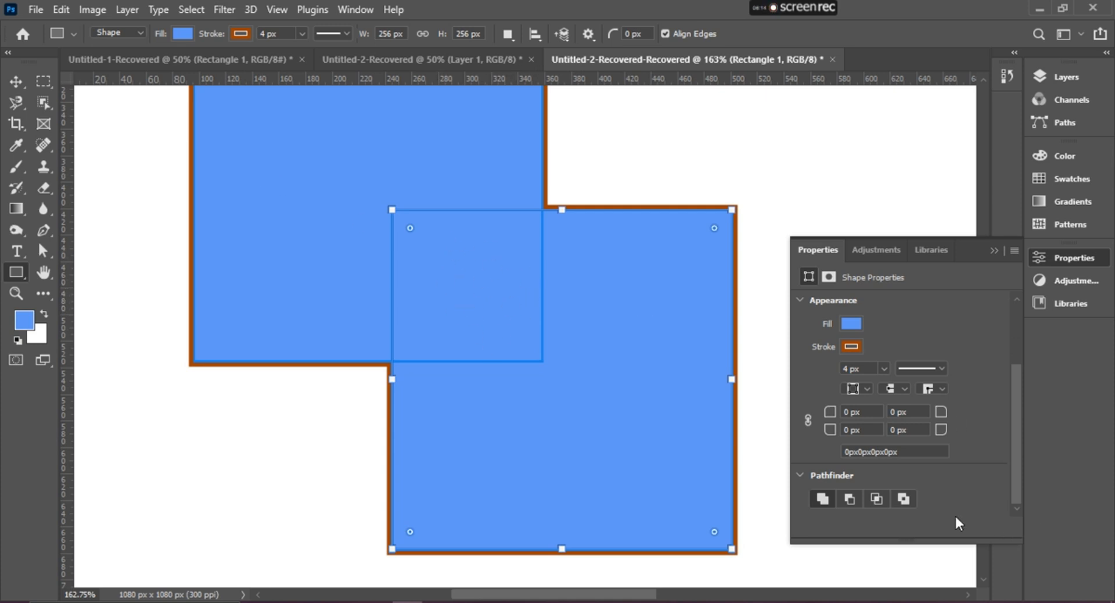
Step: Try intersecting the two overlapping squares, undo it, and exclude their overlapping area instead
click(878, 500)
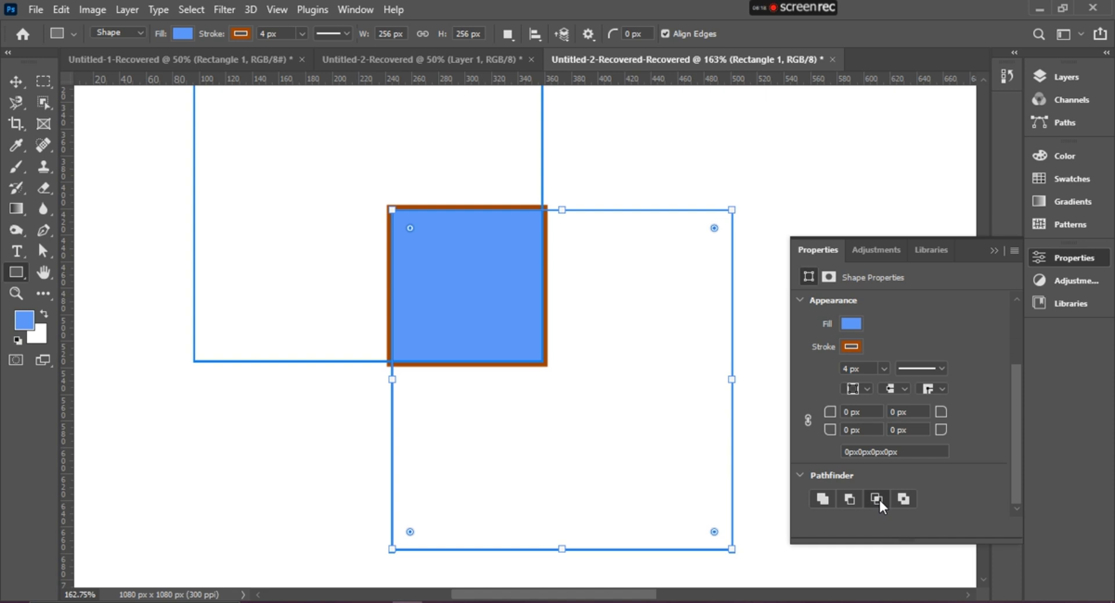
key(ctrl+z)
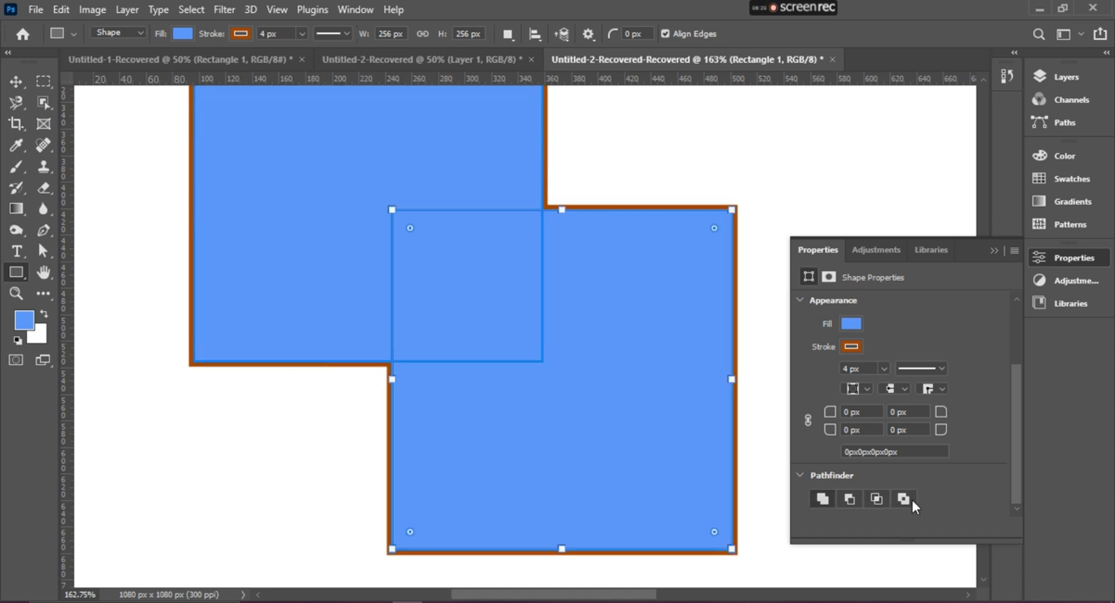
click(904, 499)
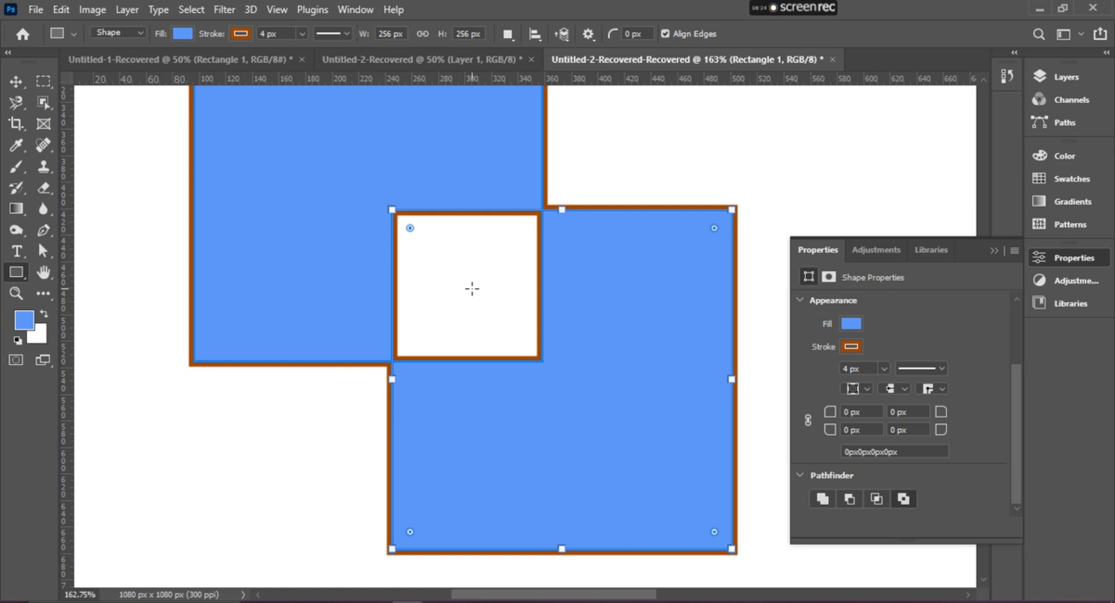
scroll(472, 289, down, 4)
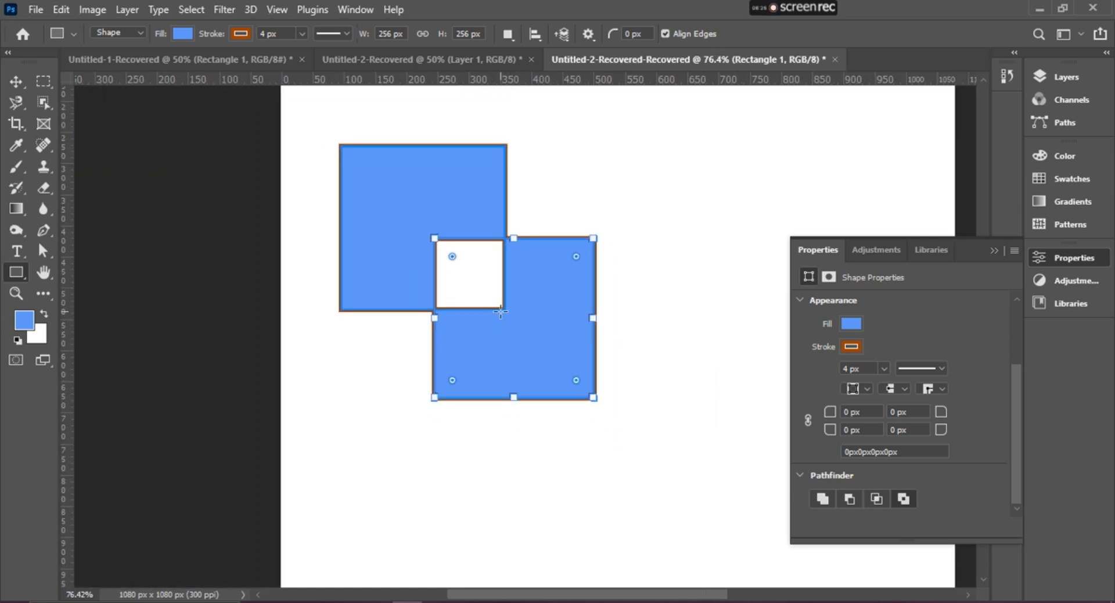
scroll(501, 312, down, 2)
Step: Undo the Pathfinder, corner radius, stroke and drawing edits one after another until both squares are gone from the canvas
key(ctrl+z)
key(ctrl+z)
key(ctrl+z)
key(ctrl+z)
key(ctrl+z)
key(ctrl+z)
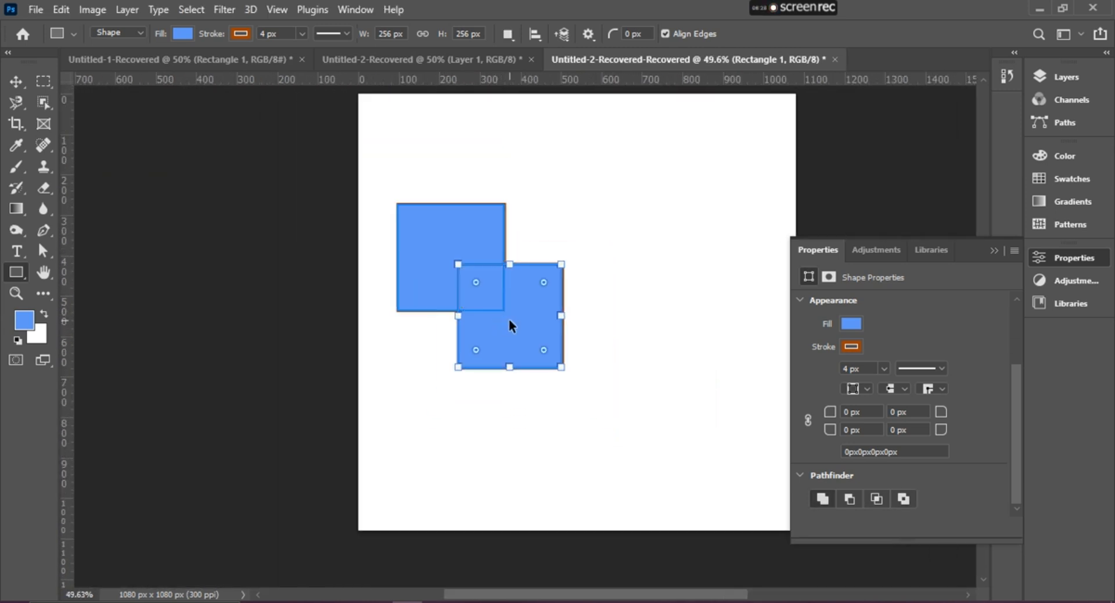
key(ctrl+z)
key(ctrl+z)
key(ctrl+z)
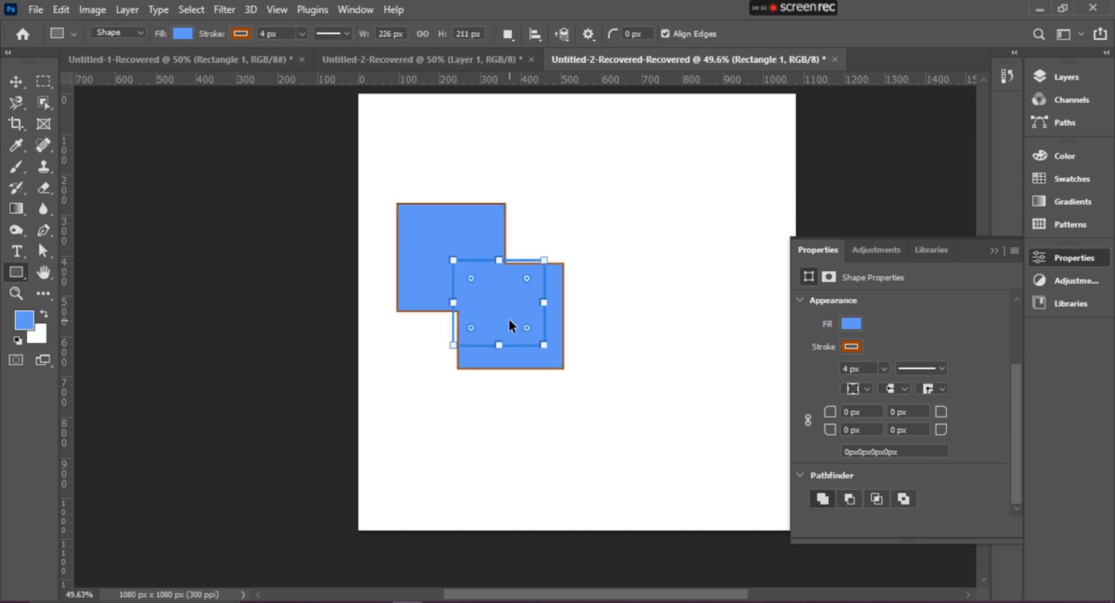
key(ctrl+z)
key(ctrl+z)
key(ctrl+z)
key(ctrl+z)
key(ctrl+z)
key(ctrl+z)
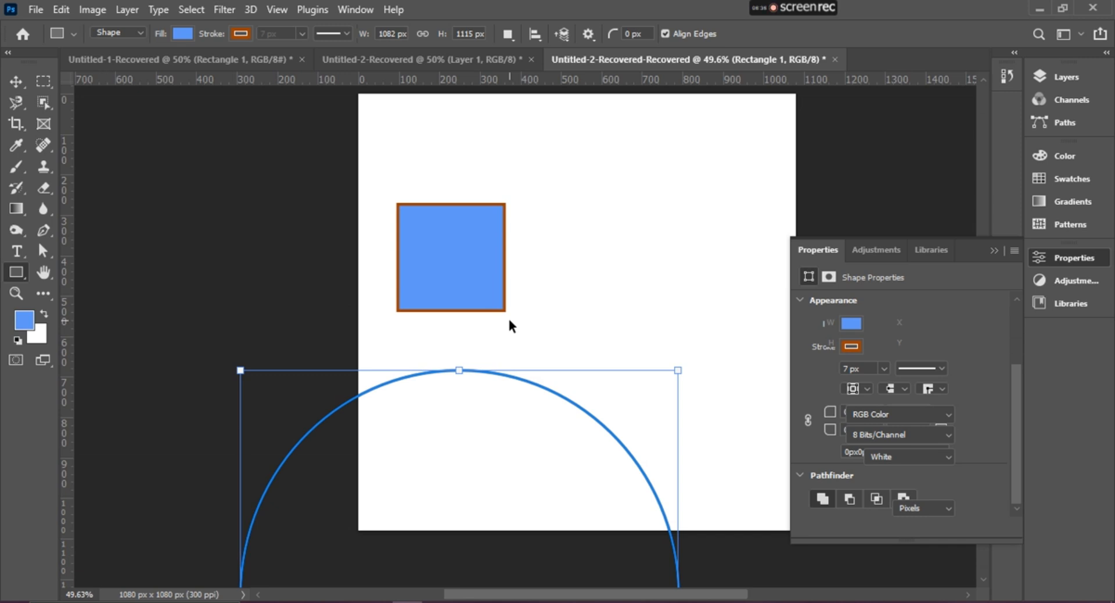
key(ctrl+z)
key(ctrl+z)
Step: Switch to the Move tool and clear the remaining ellipses and Shape 1, leaving only the blank Background layer
click(16, 82)
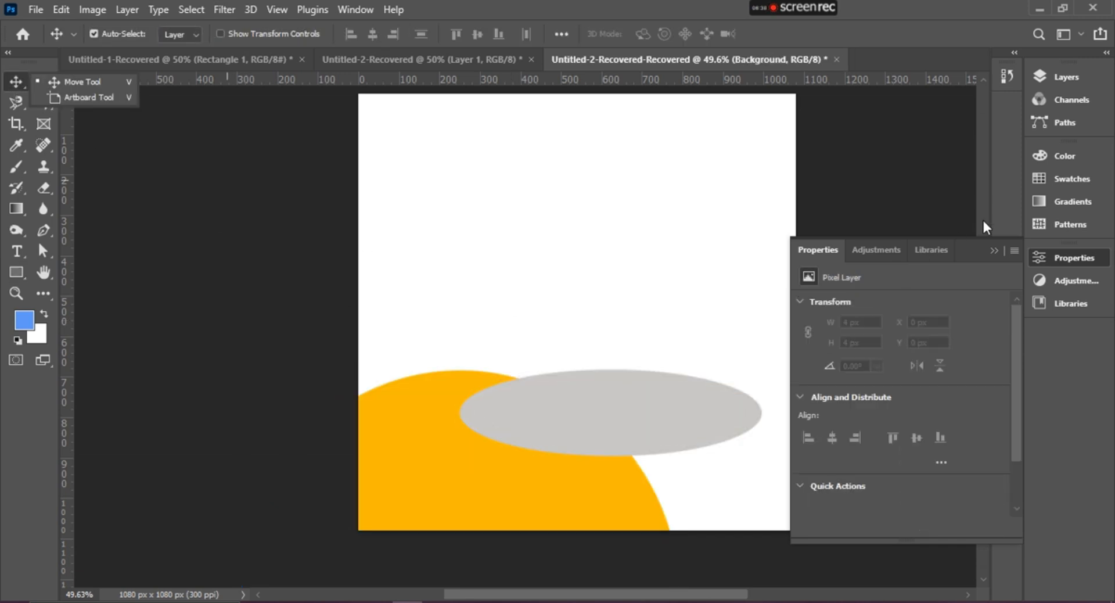
key(ctrl+z)
click(1069, 75)
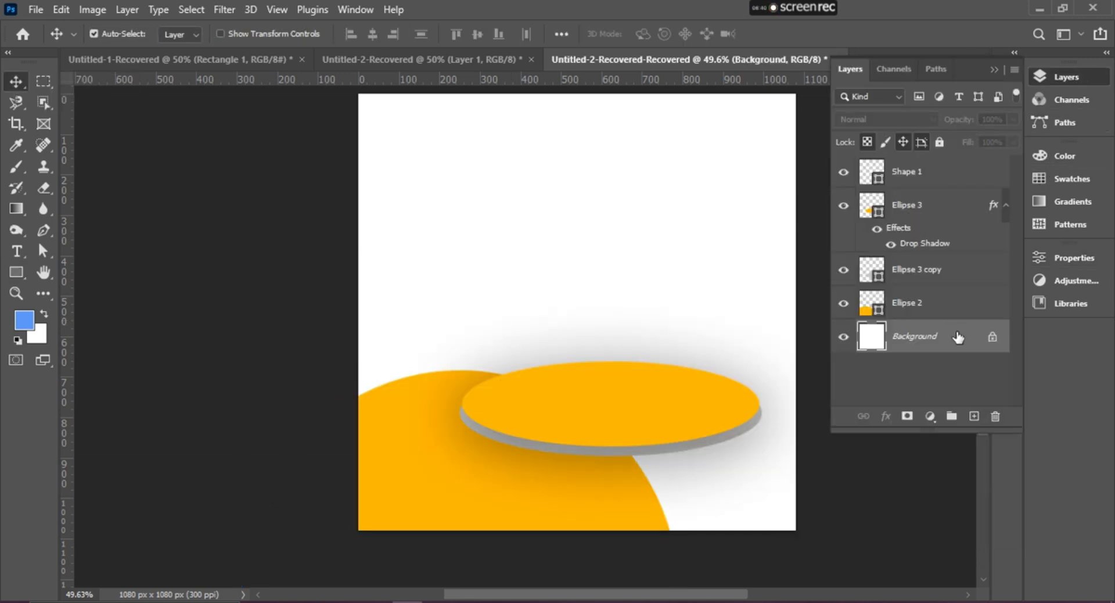
key(ctrl+z)
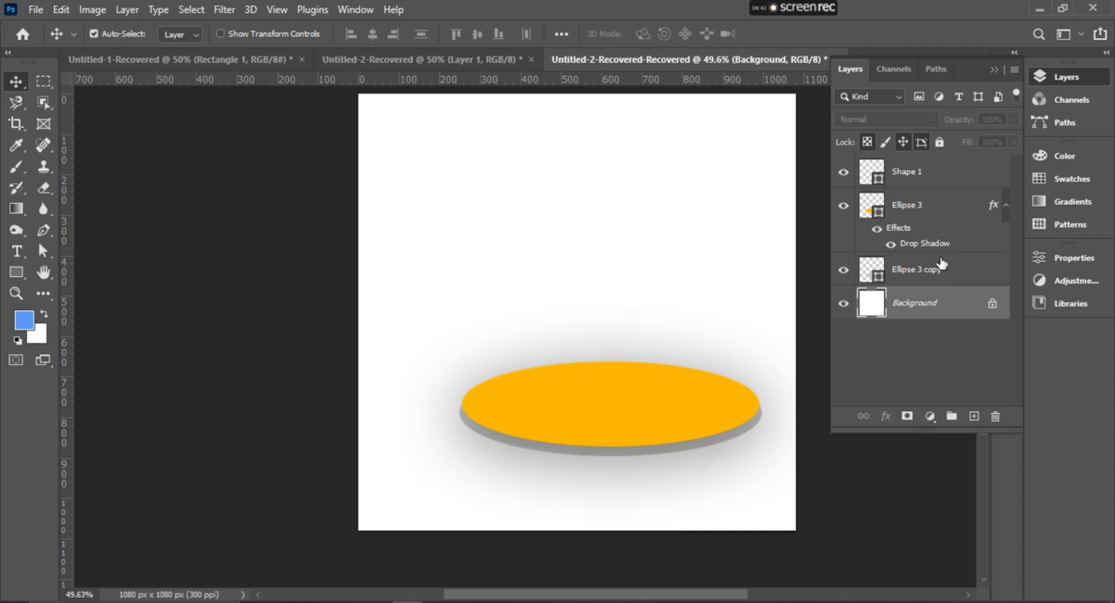
key(ctrl+z)
key(ctrl+z)
key(ctrl+z)
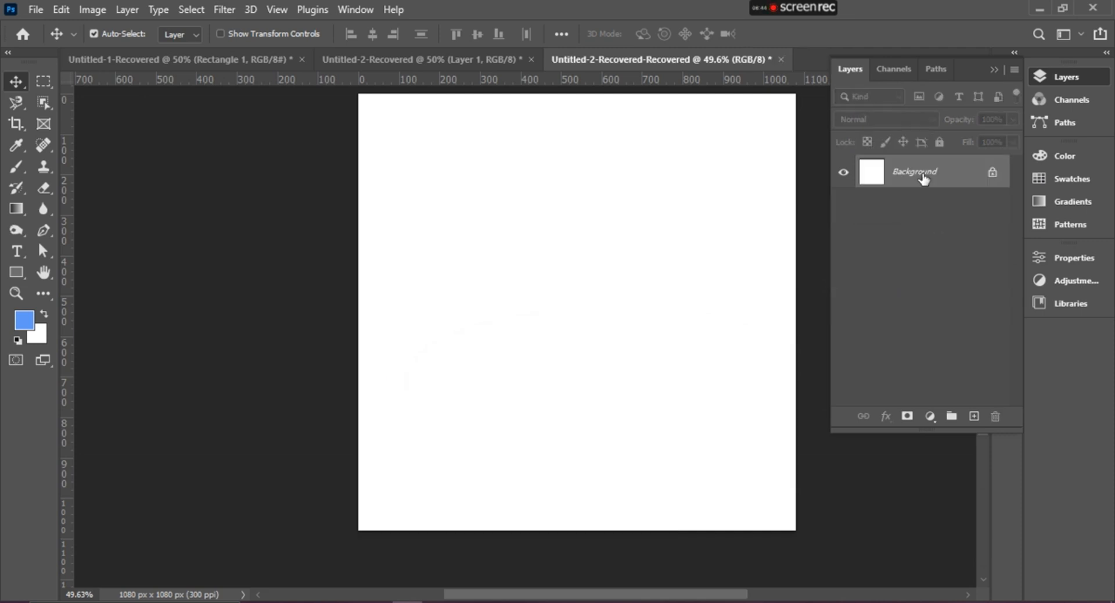
drag(642, 246, 552, 284)
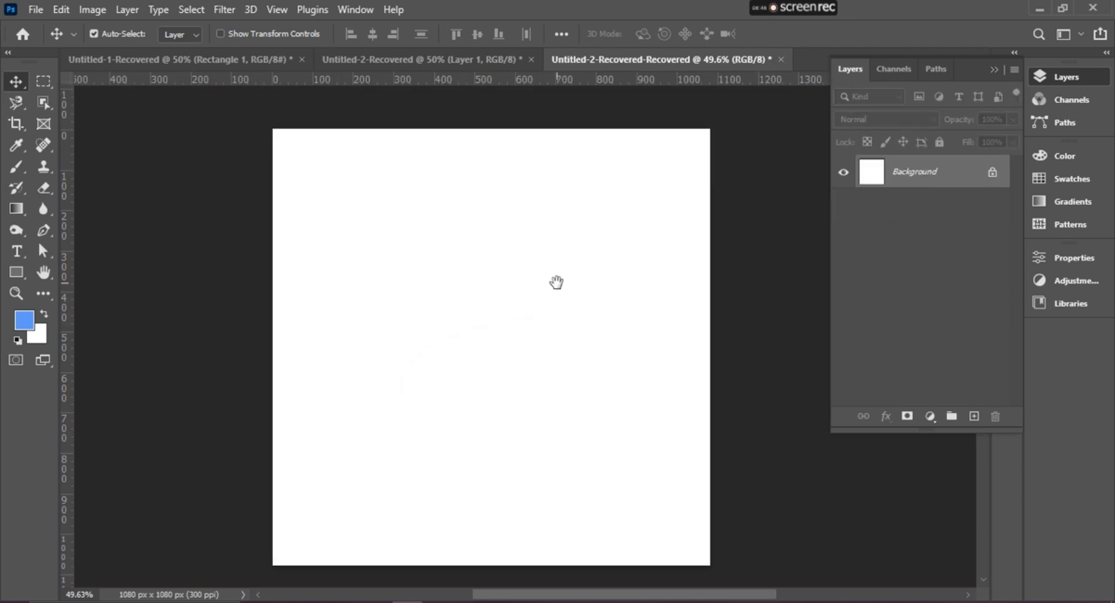
Step: Activate the Custom Shape tool
click(16, 272)
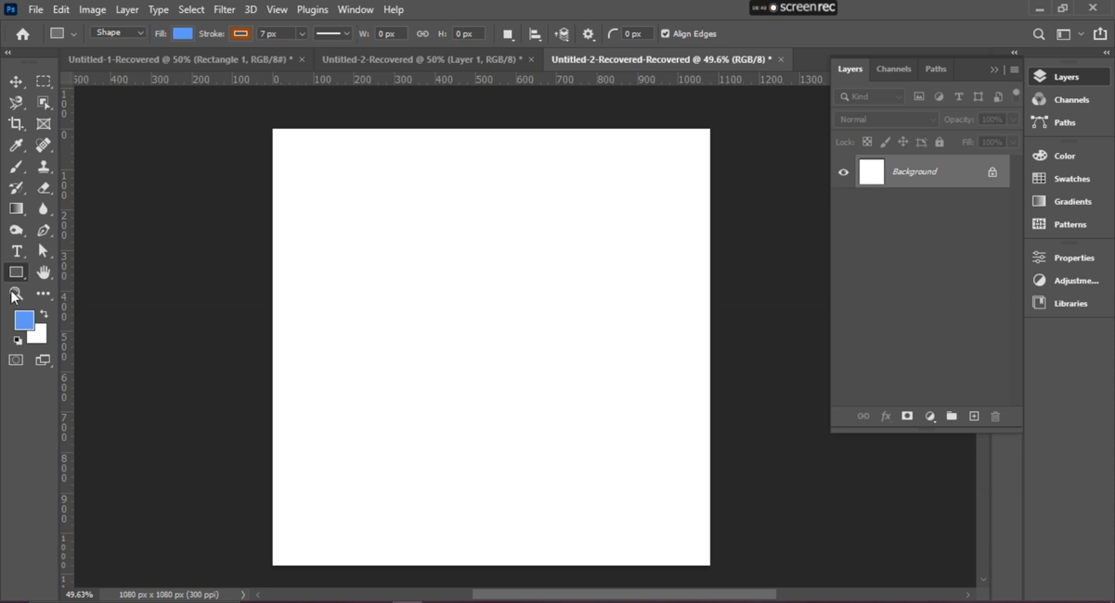
click(72, 342)
right_click(17, 275)
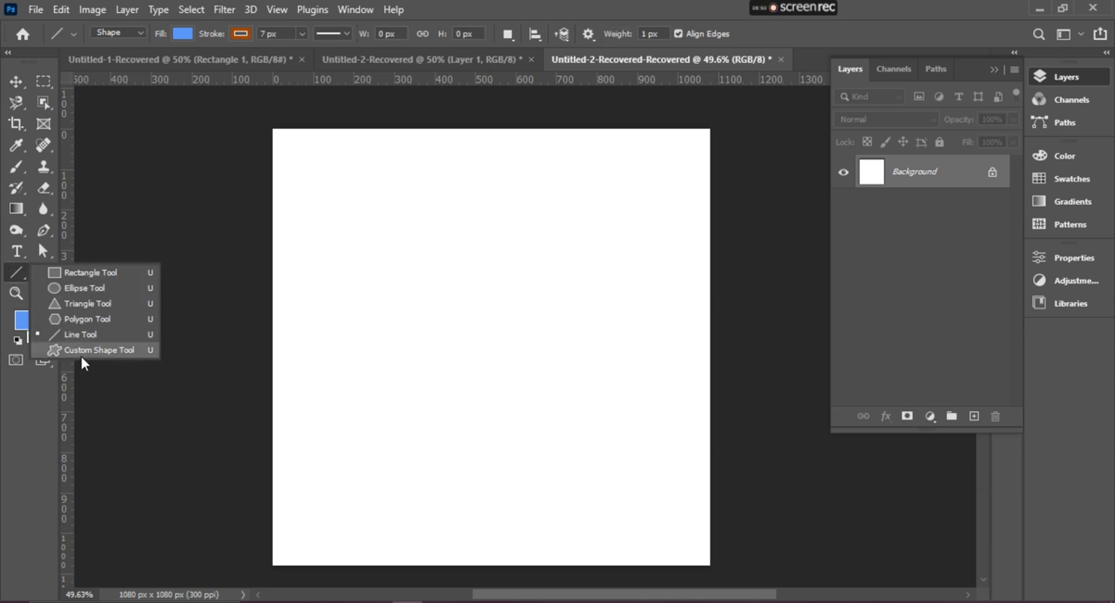
key(Escape)
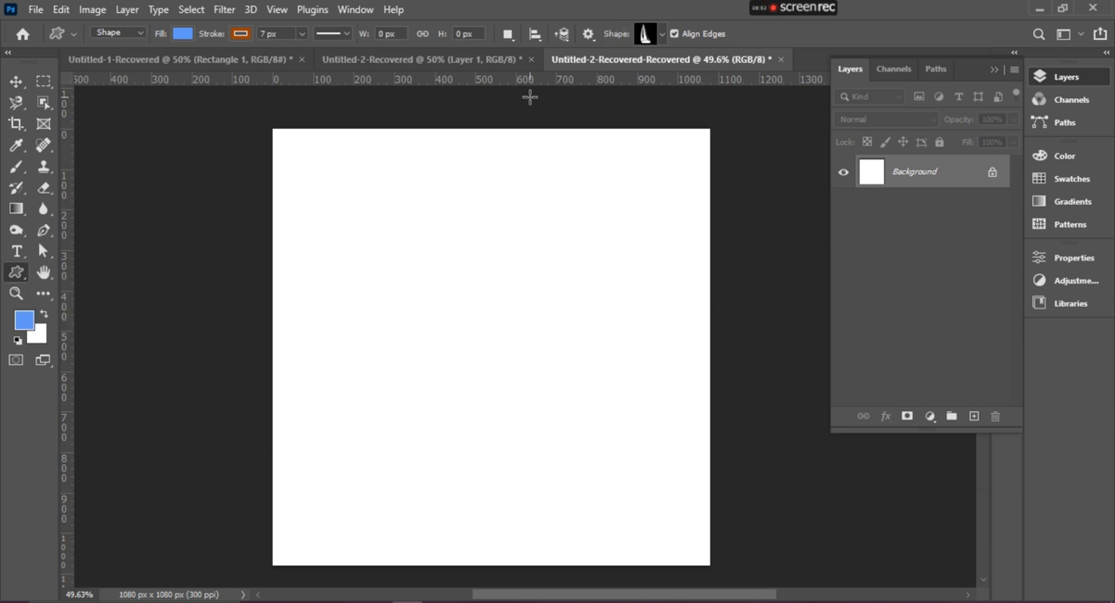
Step: Browse the custom shape picker, expanding the Wild Animals, Boats and Flowers groups
click(662, 35)
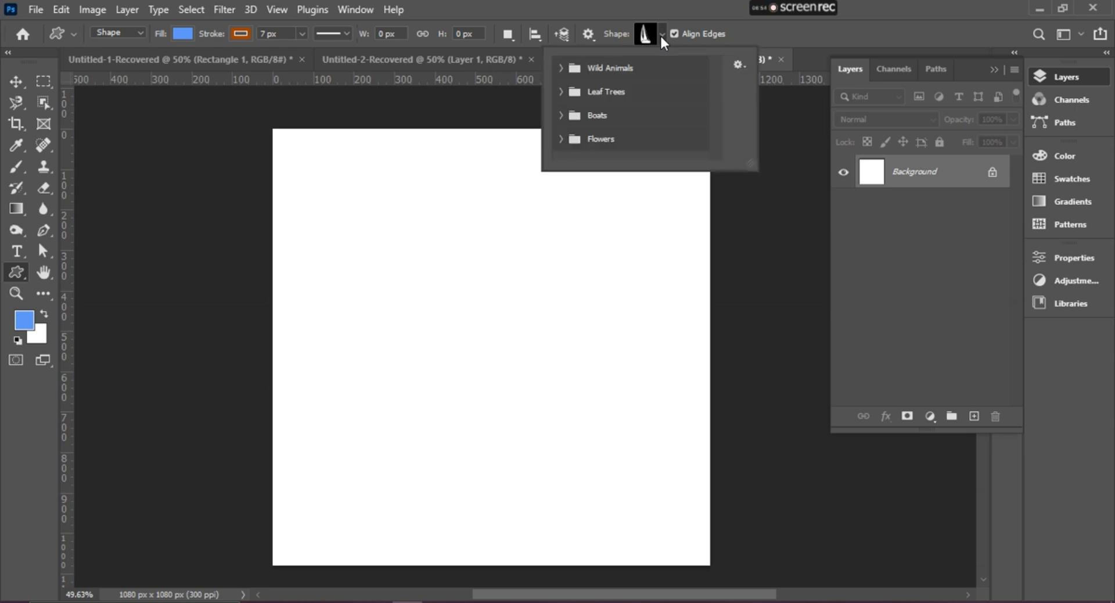
click(561, 68)
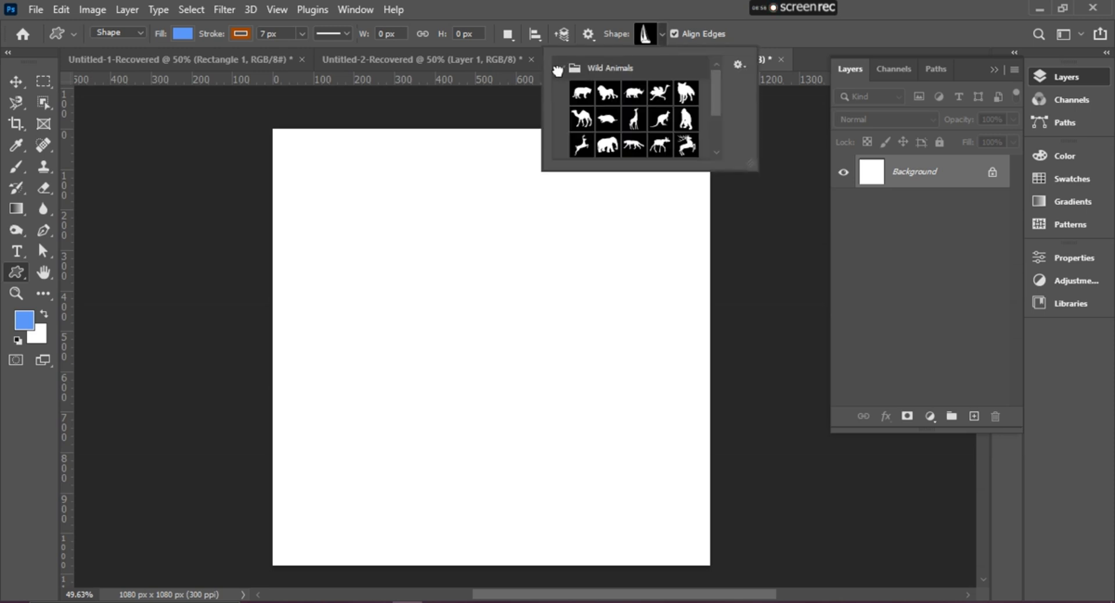
scroll(612, 112, down, 1)
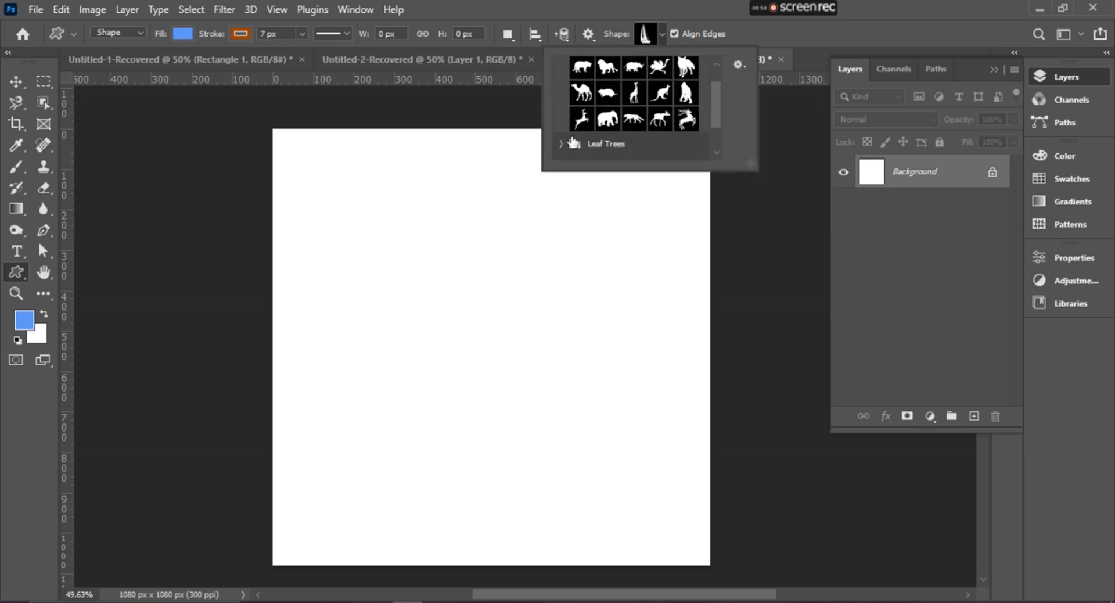
scroll(568, 125, down, 2)
click(569, 109)
scroll(629, 110, down, 1)
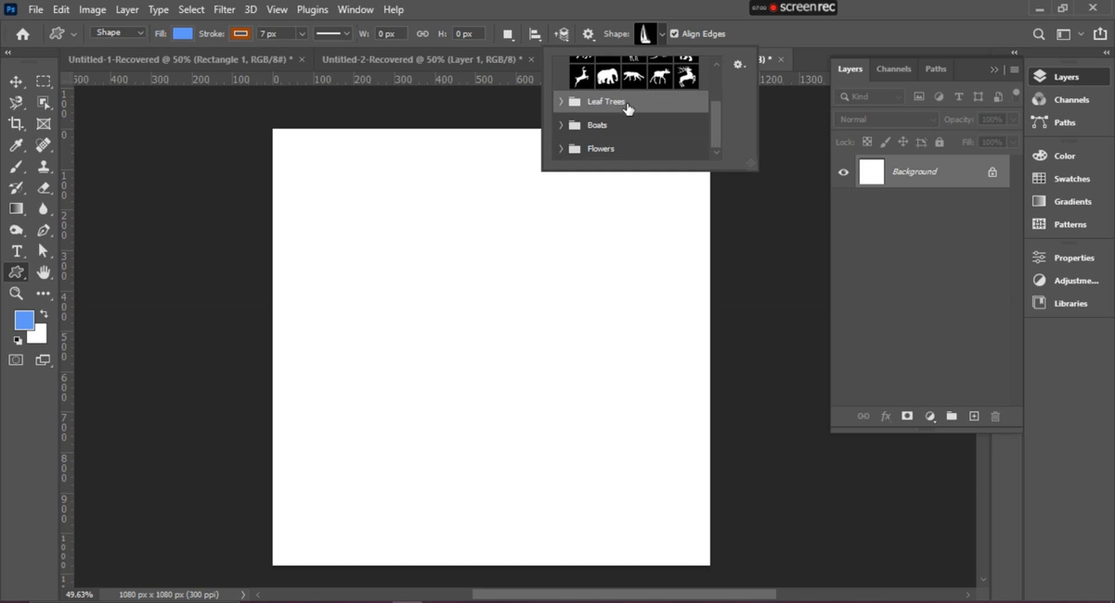
click(562, 126)
scroll(607, 146, down, 3)
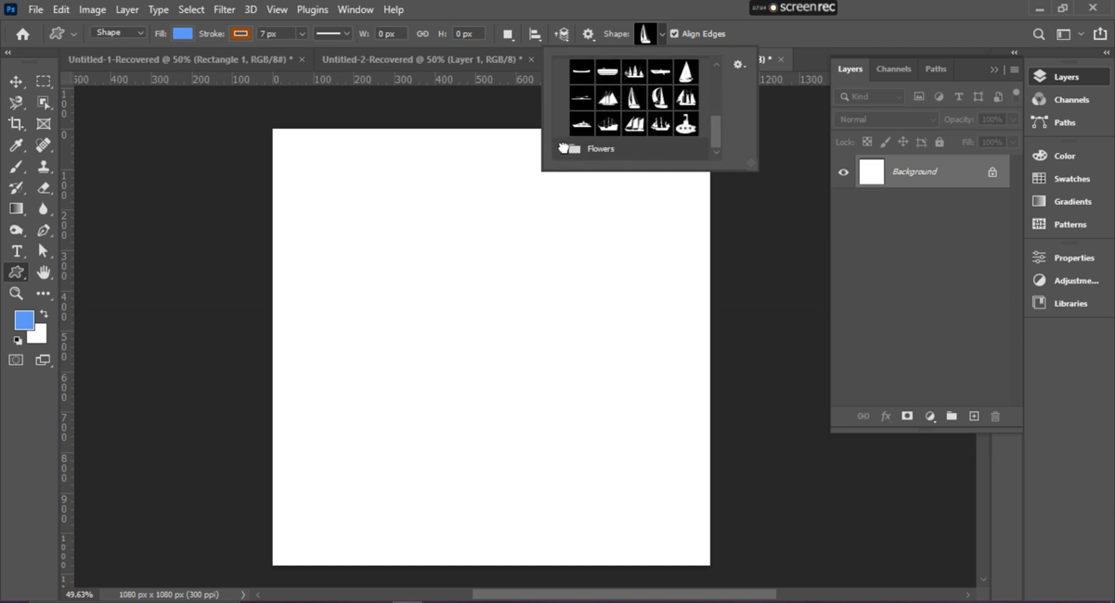
click(563, 148)
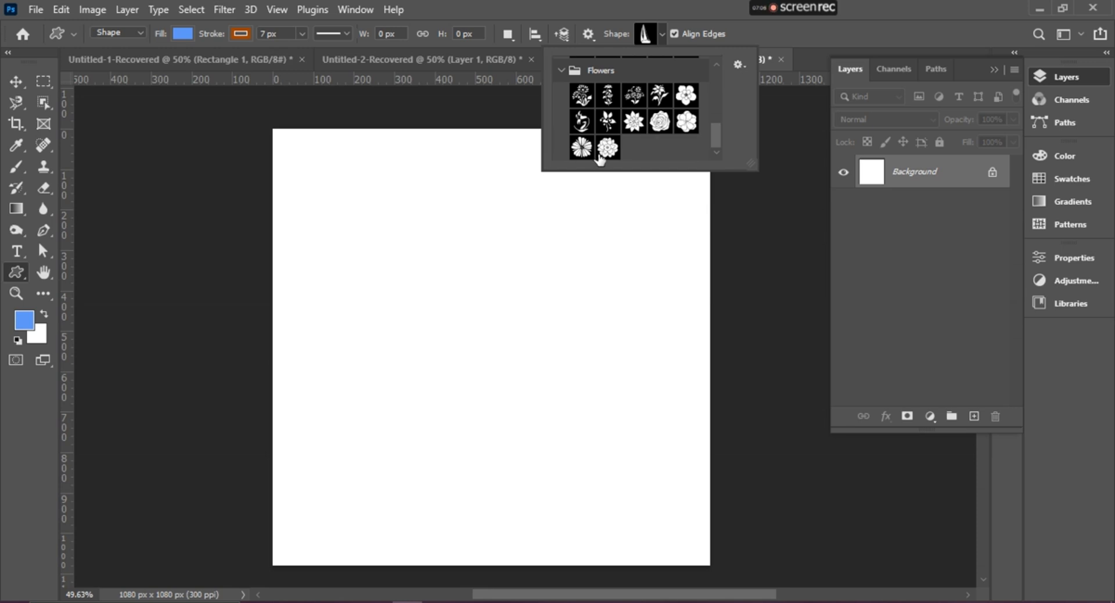
Step: Draw the last shape of the Flowers group, about 655 by 629 px, in the middle of the canvas and check its fill options
click(608, 148)
drag(343, 228, 631, 481)
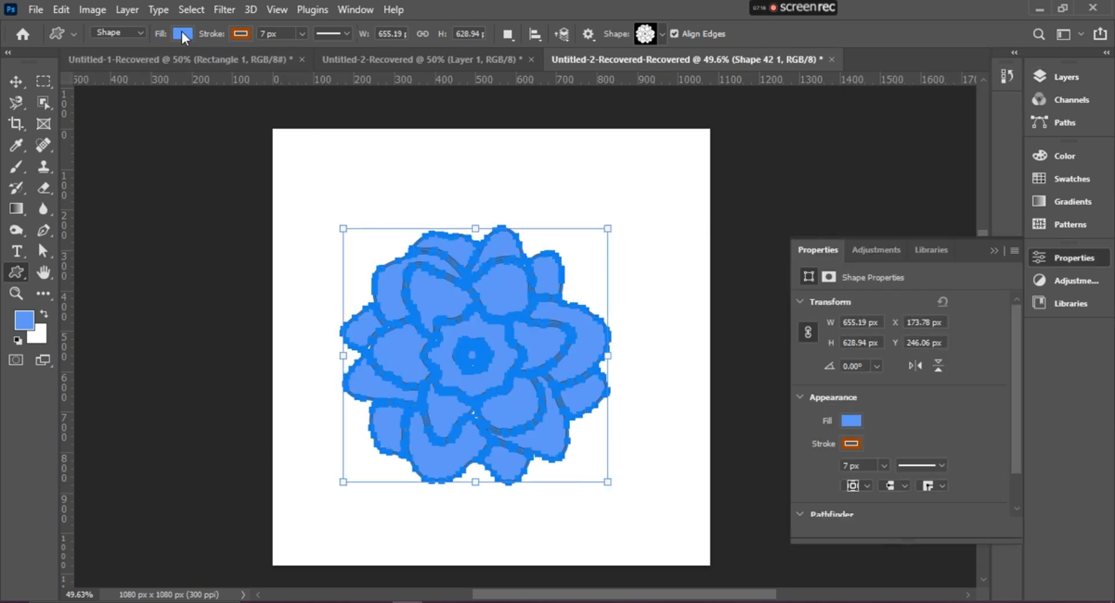
click(182, 34)
click(183, 35)
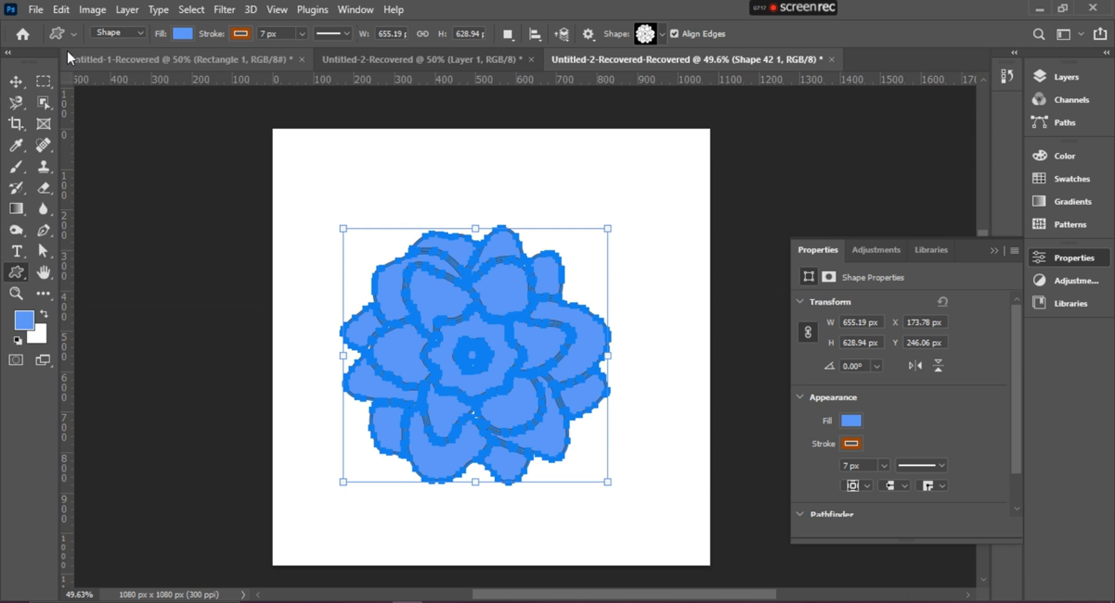
Step: Delete the flower shape from the canvas with the Move tool active
click(13, 85)
drag(481, 385, 494, 317)
key(Delete)
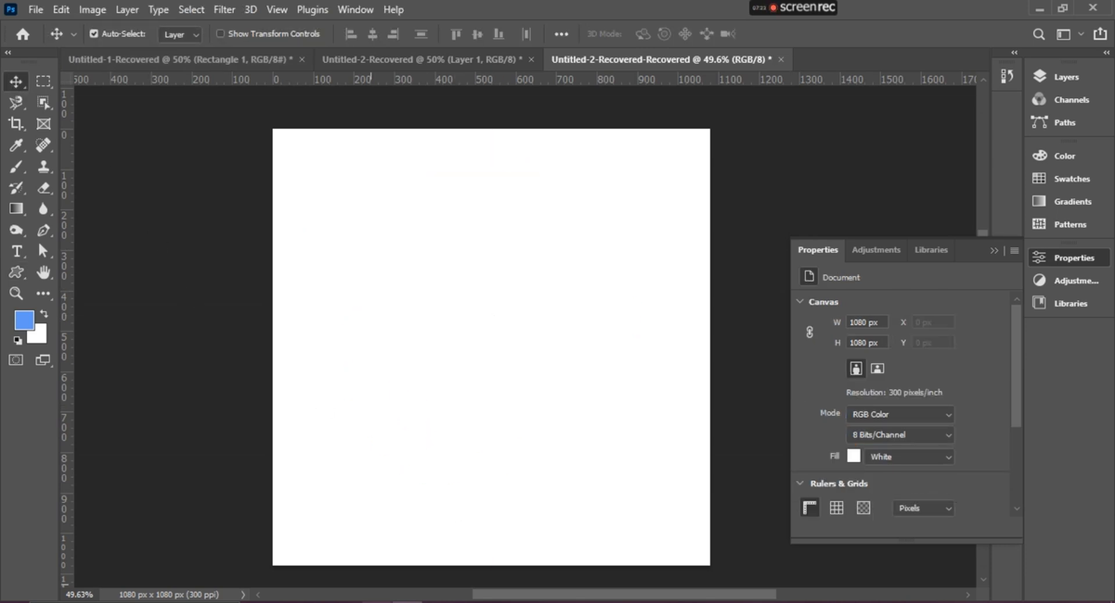
Step: Switch to Chrome and look through the Pinterest results for "social media post" for a design to recreate
click(437, 602)
click(378, 602)
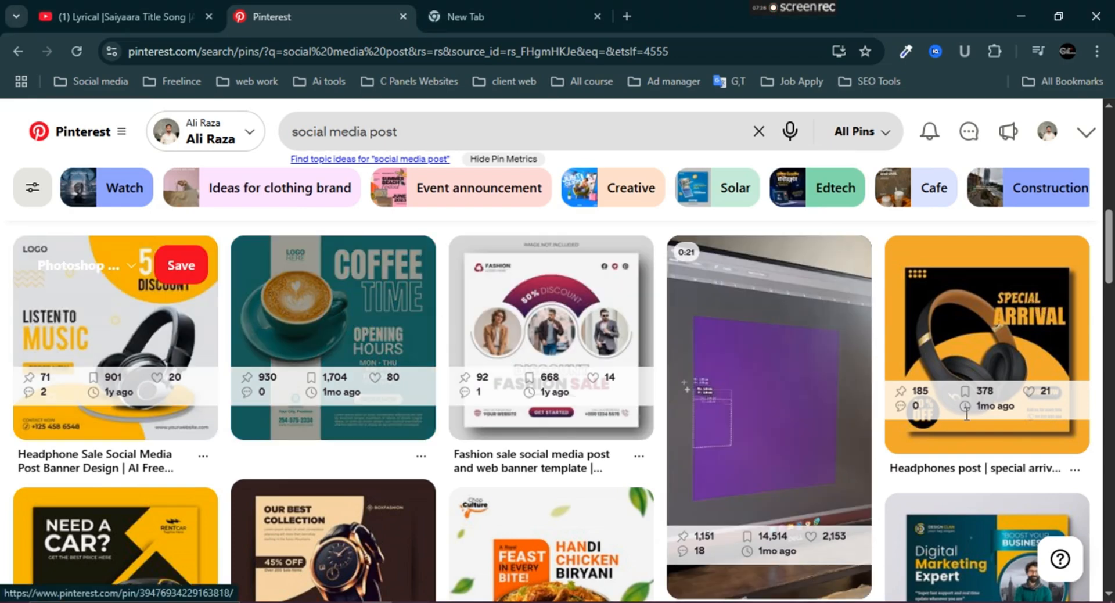
scroll(439, 445, down, 5)
scroll(439, 445, down, 15)
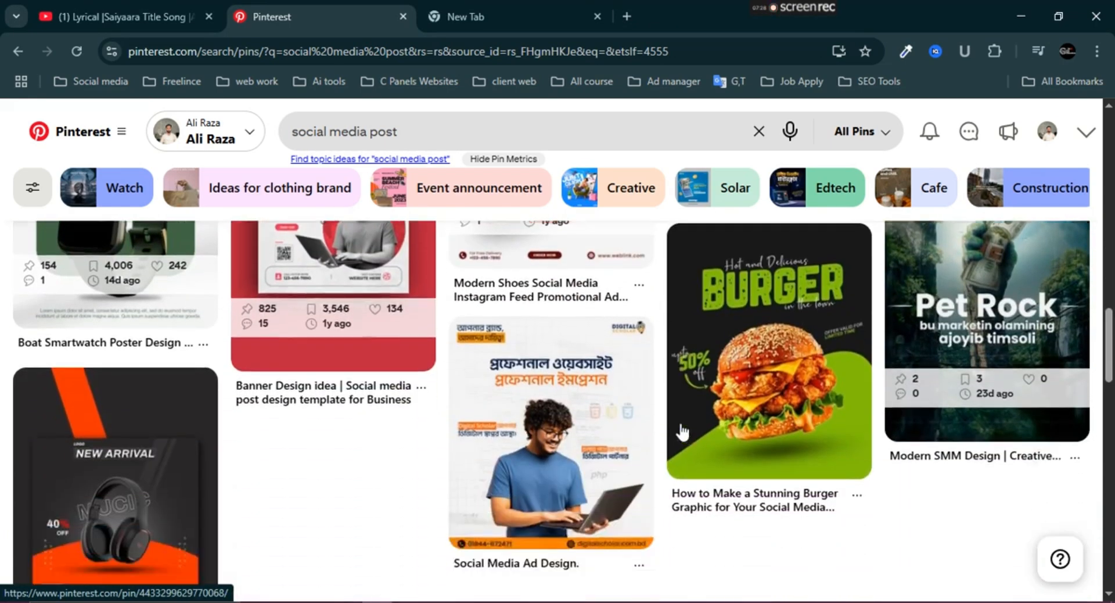
scroll(682, 431, up, 6)
scroll(371, 429, down, 5)
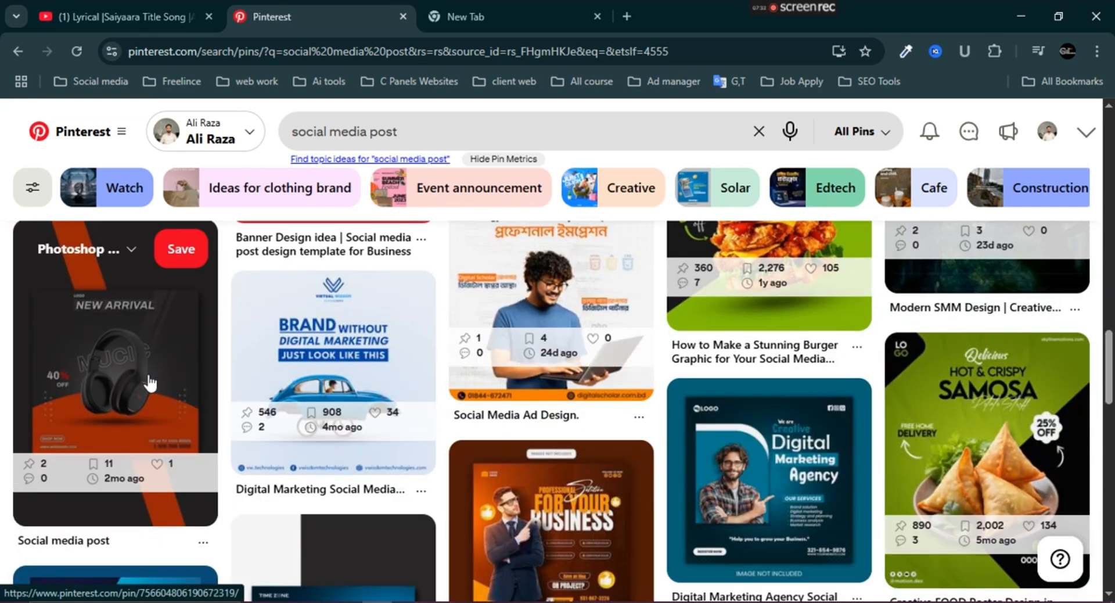
scroll(150, 383, up, 10)
scroll(150, 384, down, 4)
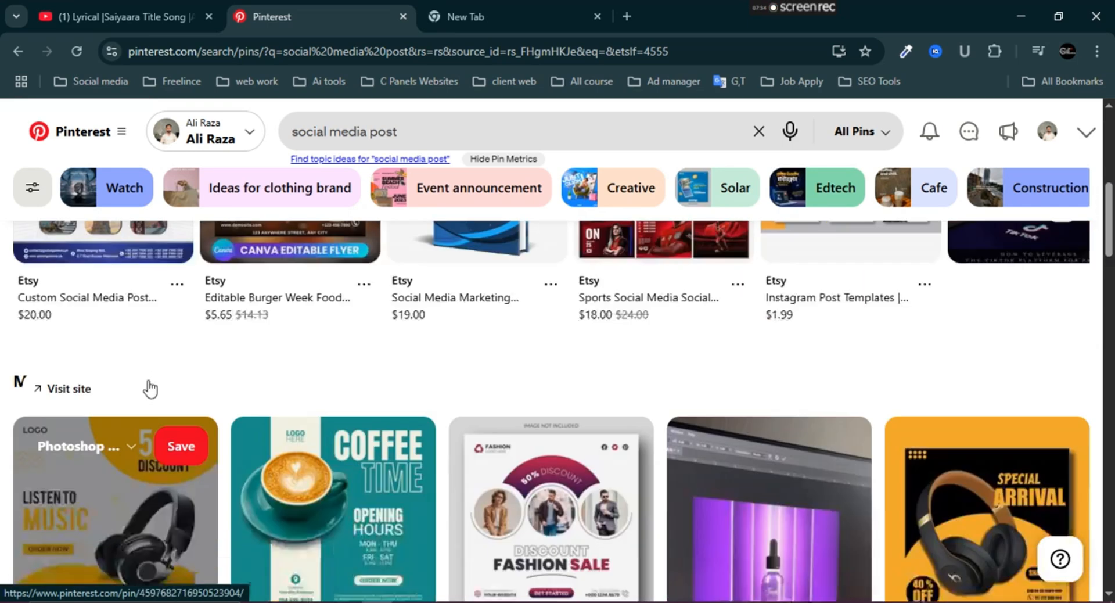
Step: Open the yellow headphone sale pin, enlarge it to study its layout, and switch back to Photoshop
click(119, 446)
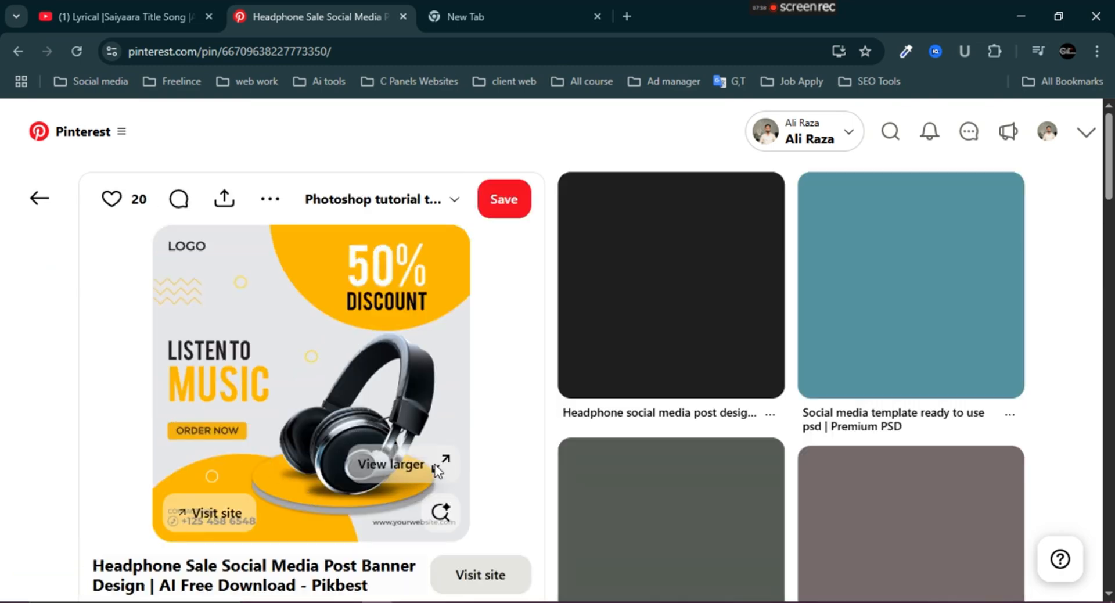
click(440, 467)
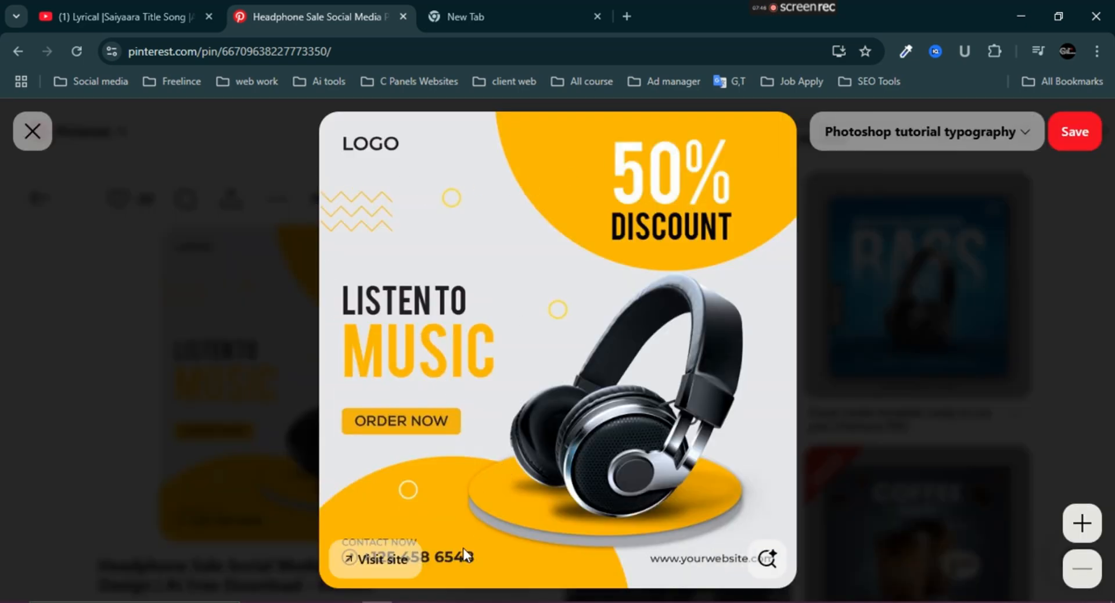
key(alt+Tab)
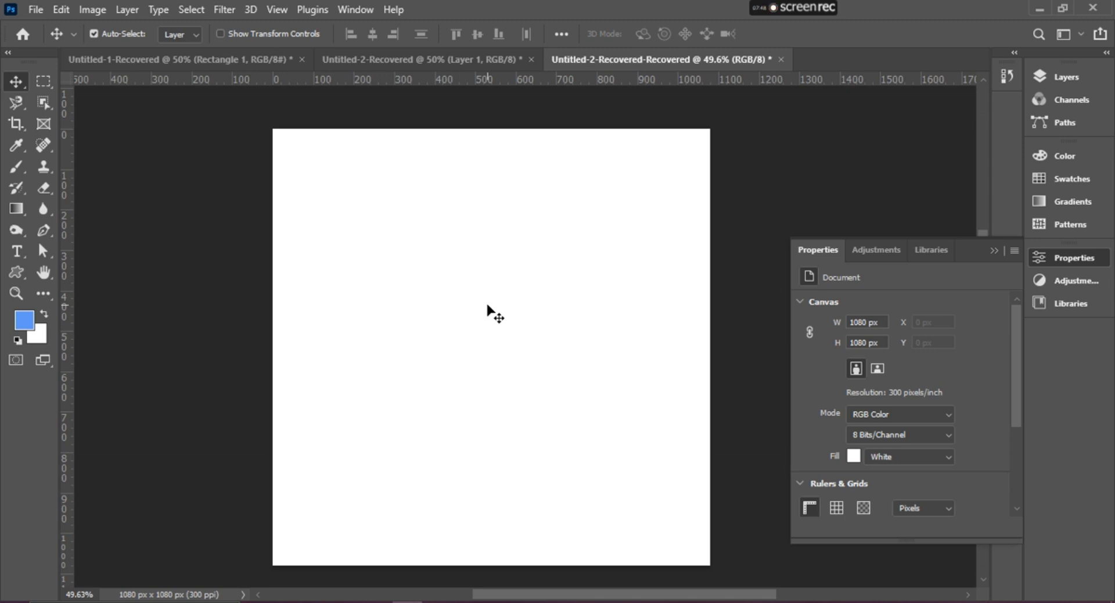
Step: Draw a circle about 675 px wide with the Ellipse tool and move it over the canvas's top-right corner
scroll(487, 305, down, 3)
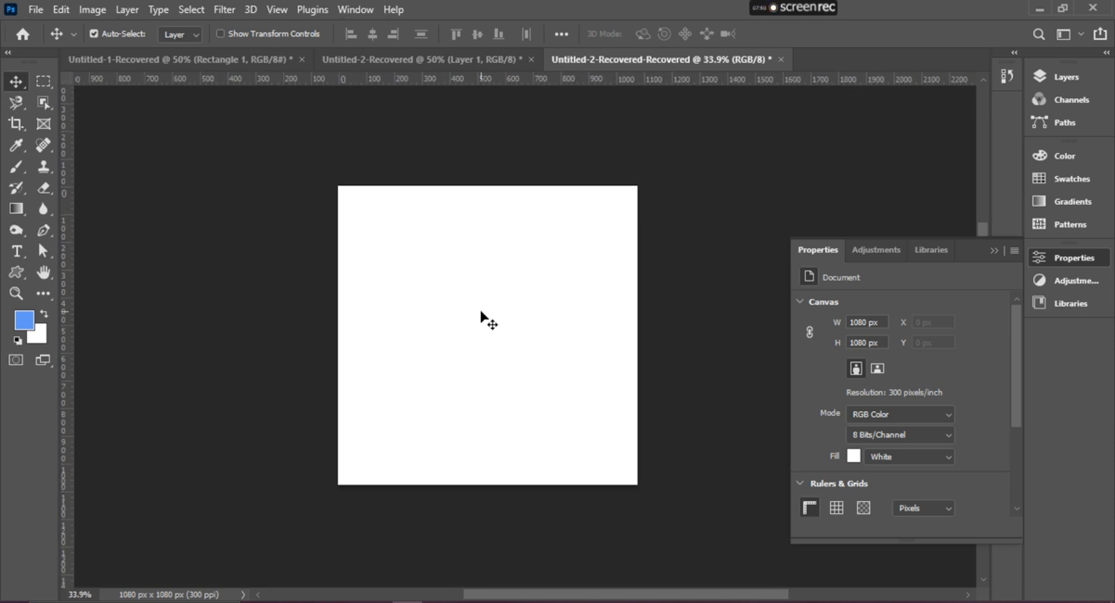
scroll(481, 314, up, 1)
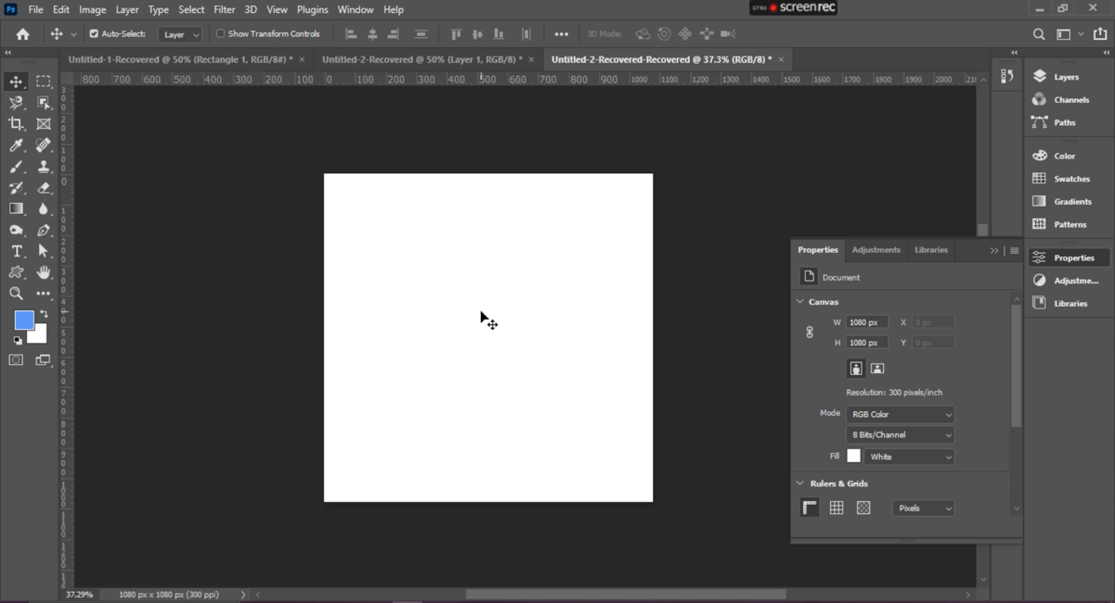
click(23, 271)
right_click(13, 271)
click(40, 293)
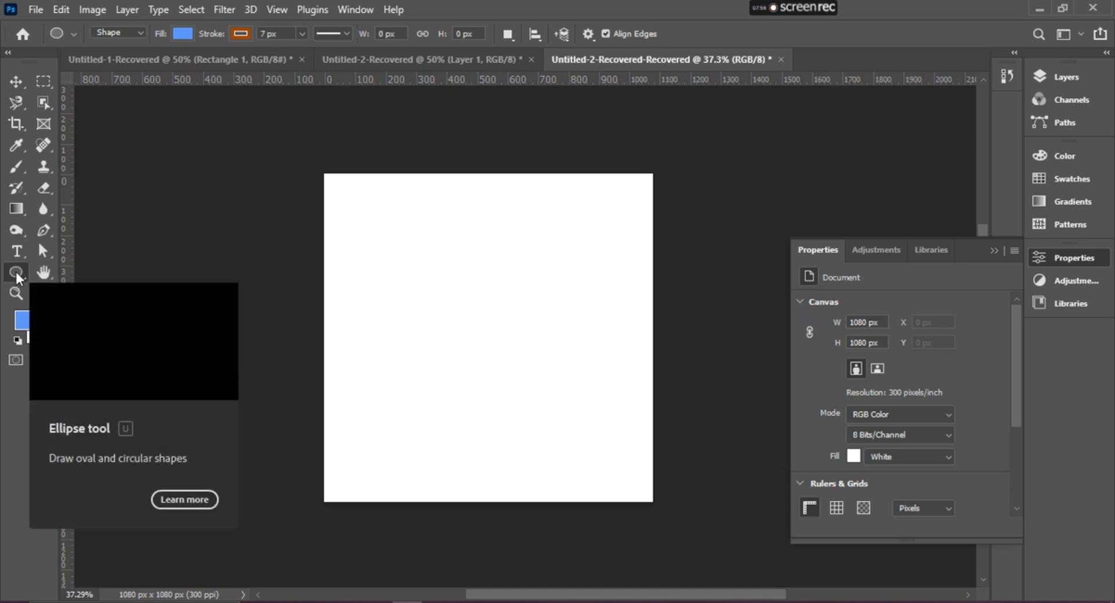
right_click(16, 275)
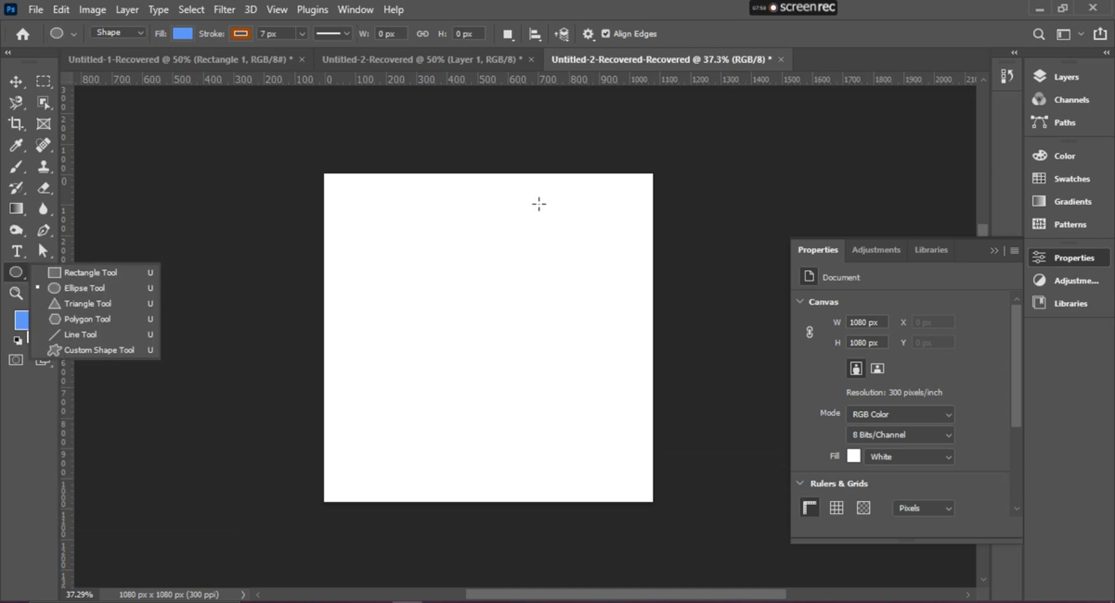
drag(485, 193, 791, 400)
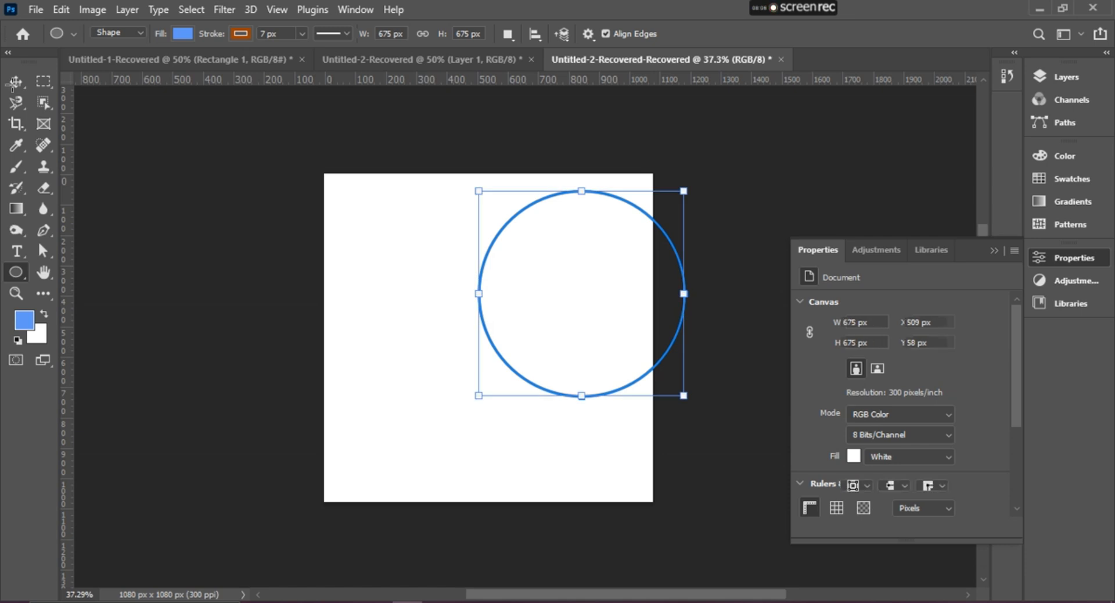
key(v)
drag(620, 299, 635, 205)
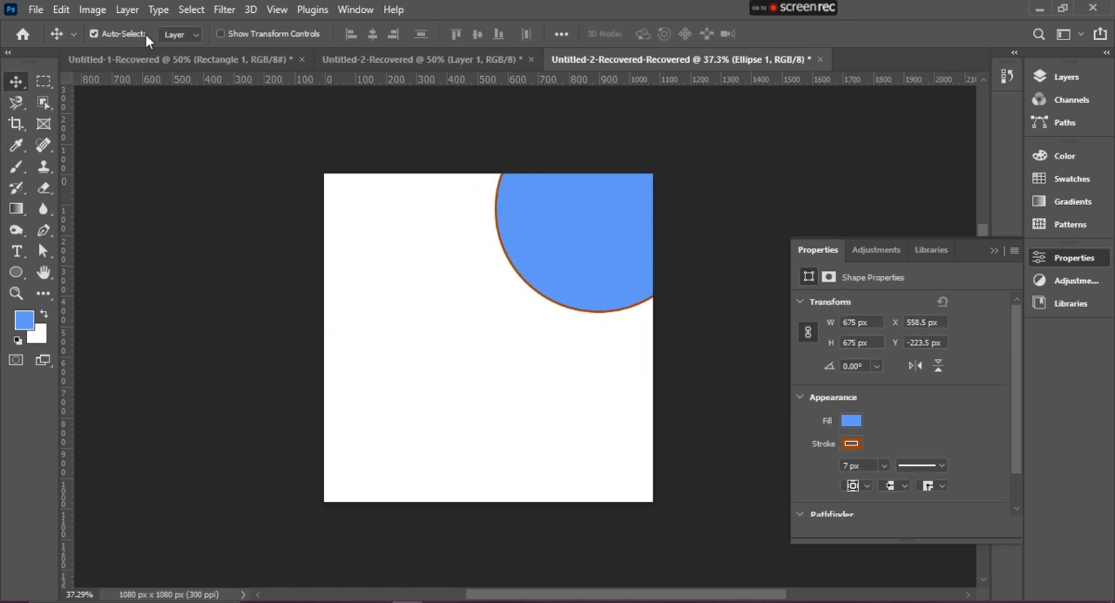
Step: Fill the corner circle with the recently used yellow-orange colour and set its stroke to none
click(16, 272)
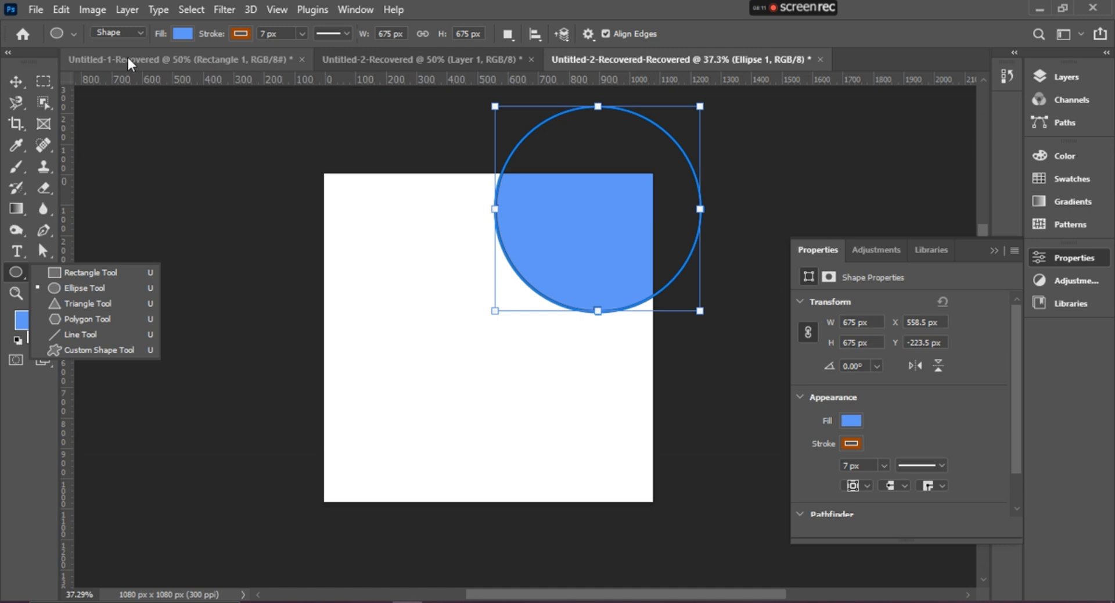
click(183, 33)
click(184, 120)
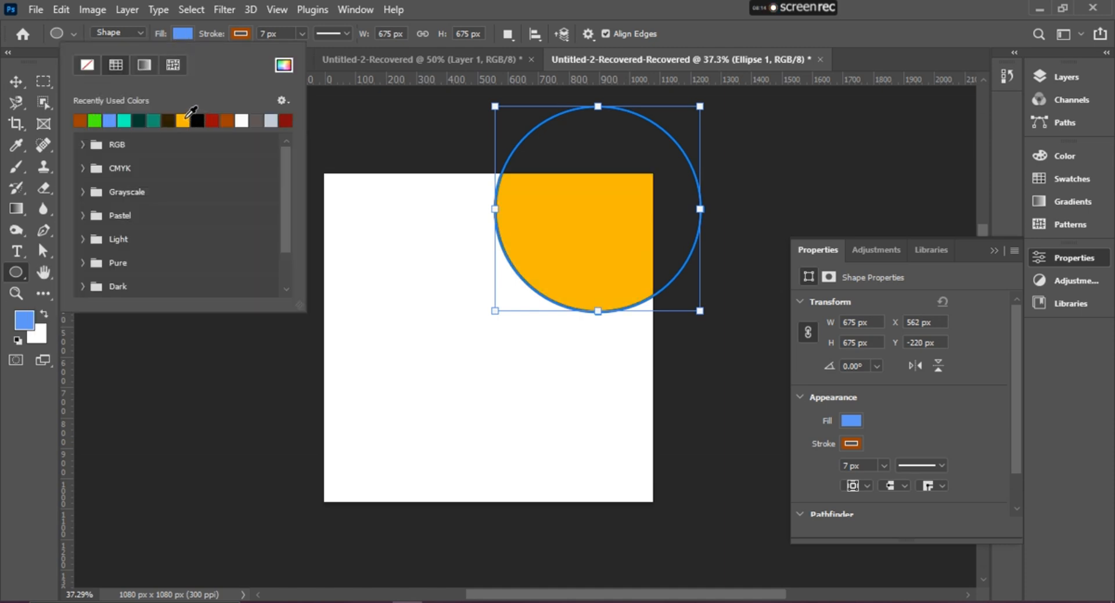
click(228, 30)
click(237, 33)
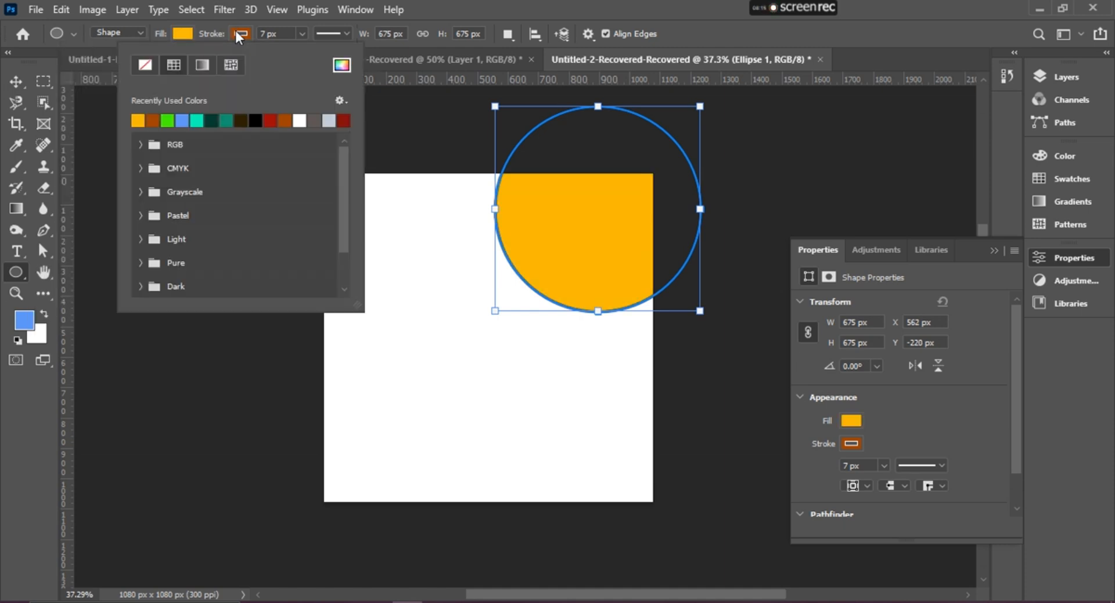
click(145, 65)
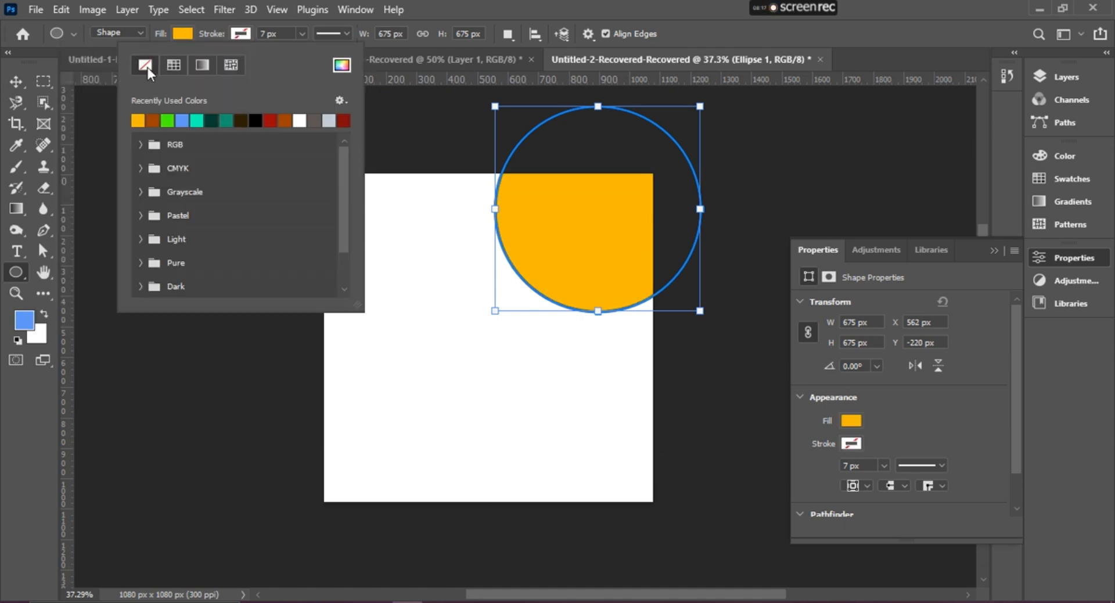
click(253, 31)
Step: Enlarge the yellow circle slightly to about 697 by 683 px and deselect it
drag(495, 310, 488, 314)
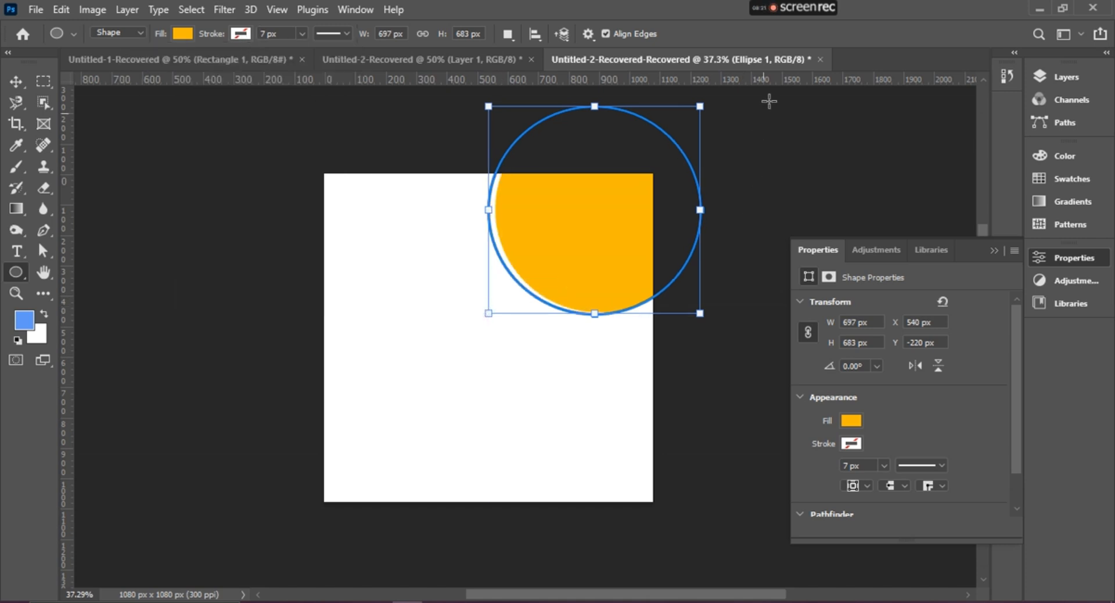
click(16, 80)
click(94, 169)
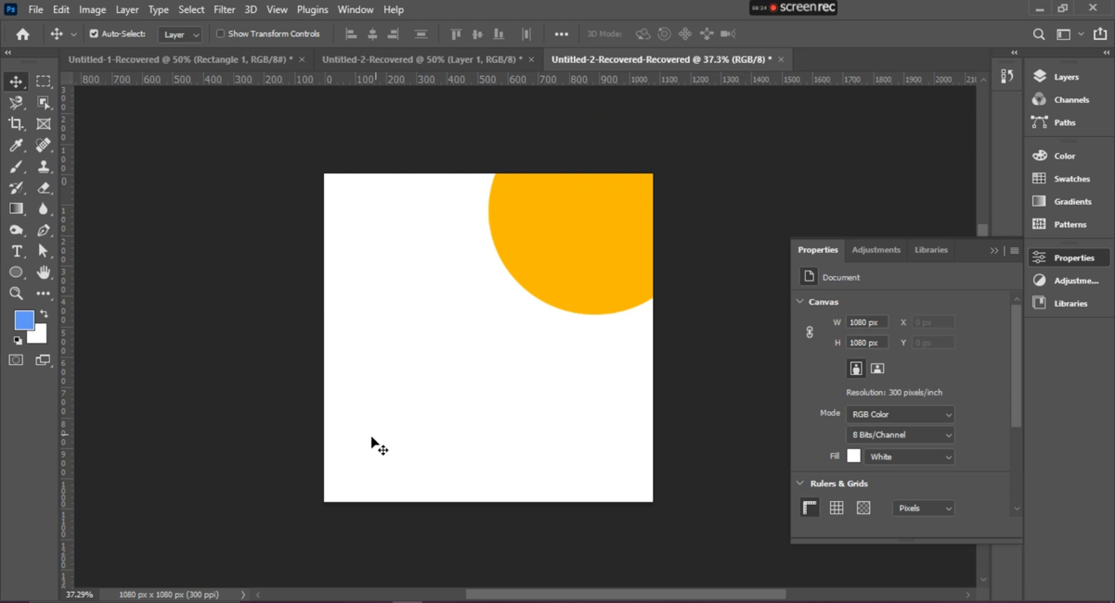
Step: Draw a second circle about 938 px wide and move it over the canvas's bottom-left corner
click(16, 272)
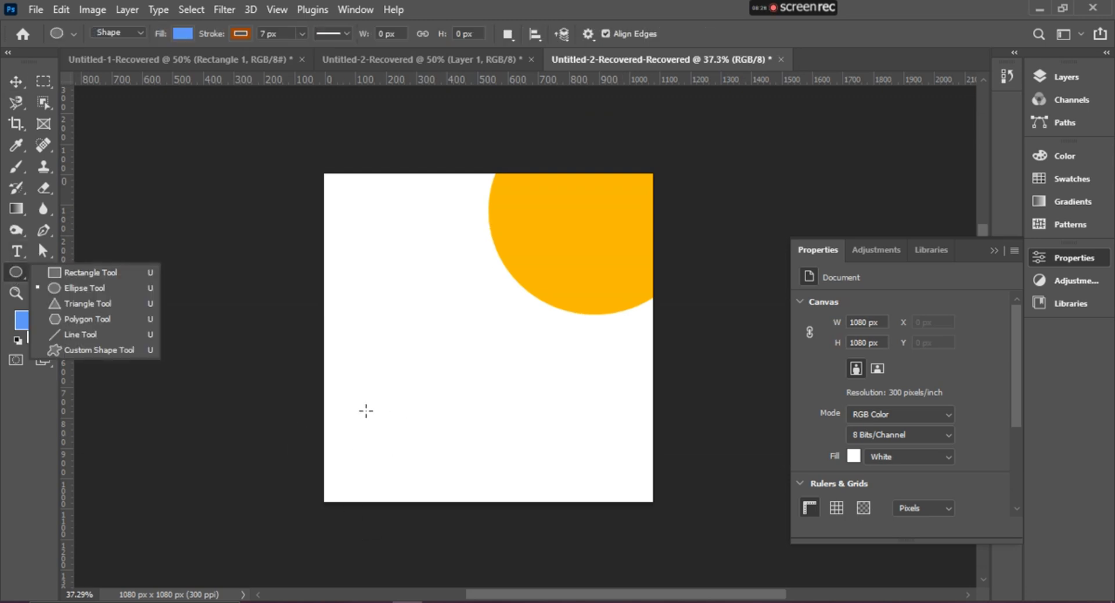
drag(353, 393, 639, 509)
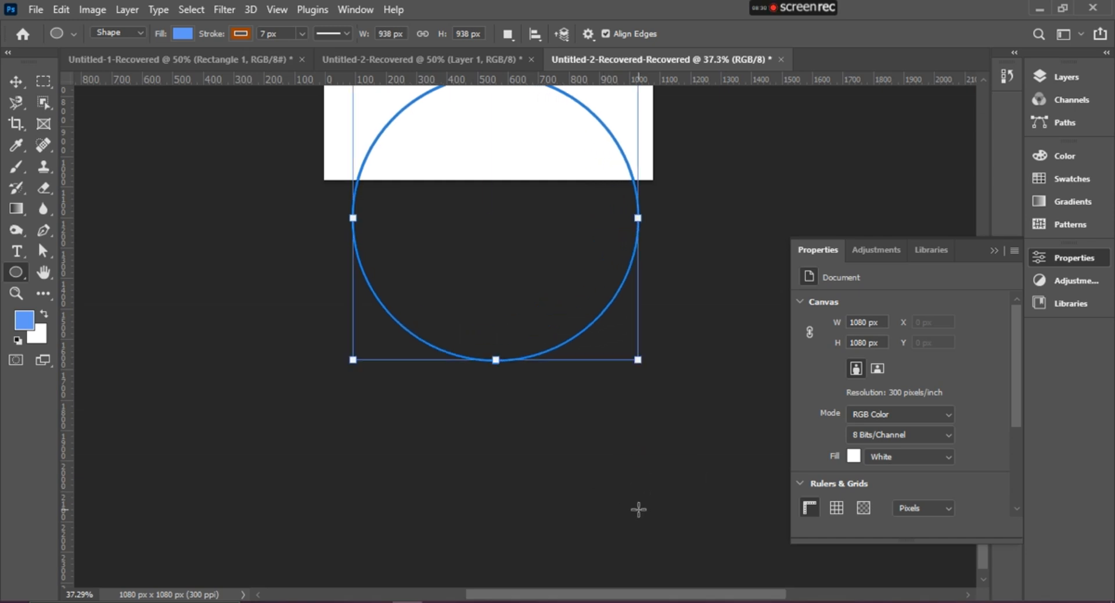
click(15, 81)
drag(445, 301, 372, 300)
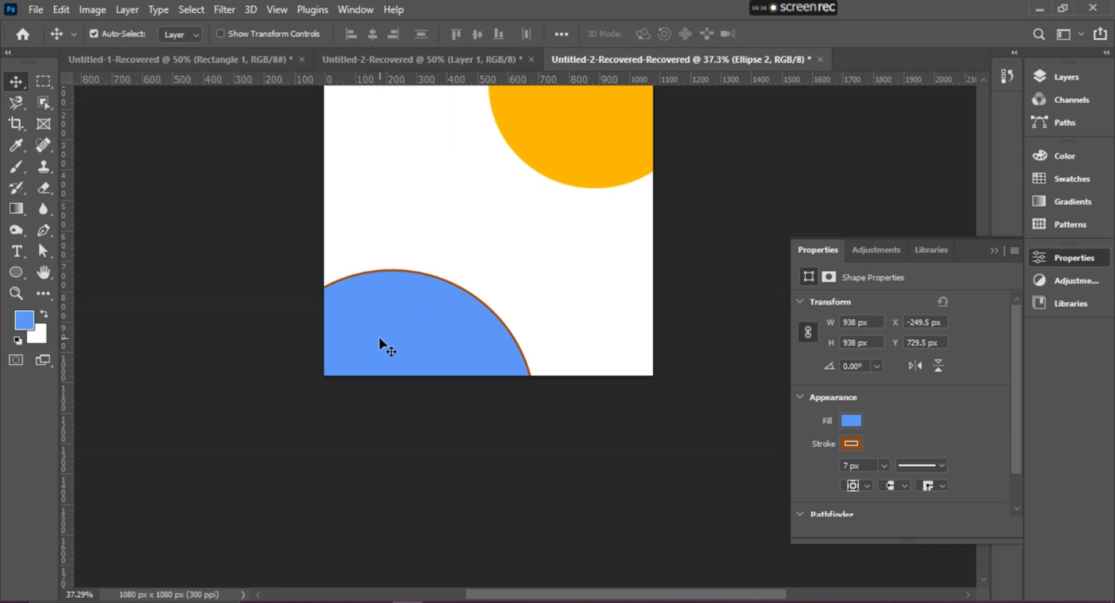
Step: Remove the stroke from the bottom-left circle and fill it with the recently used yellow-orange colour
click(16, 272)
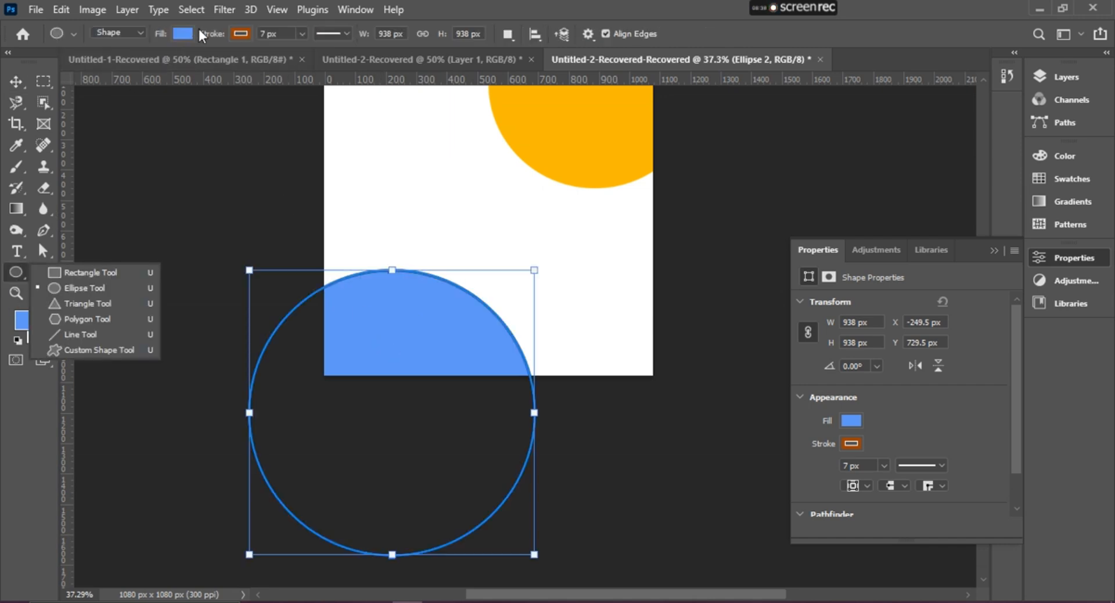
click(238, 35)
click(145, 65)
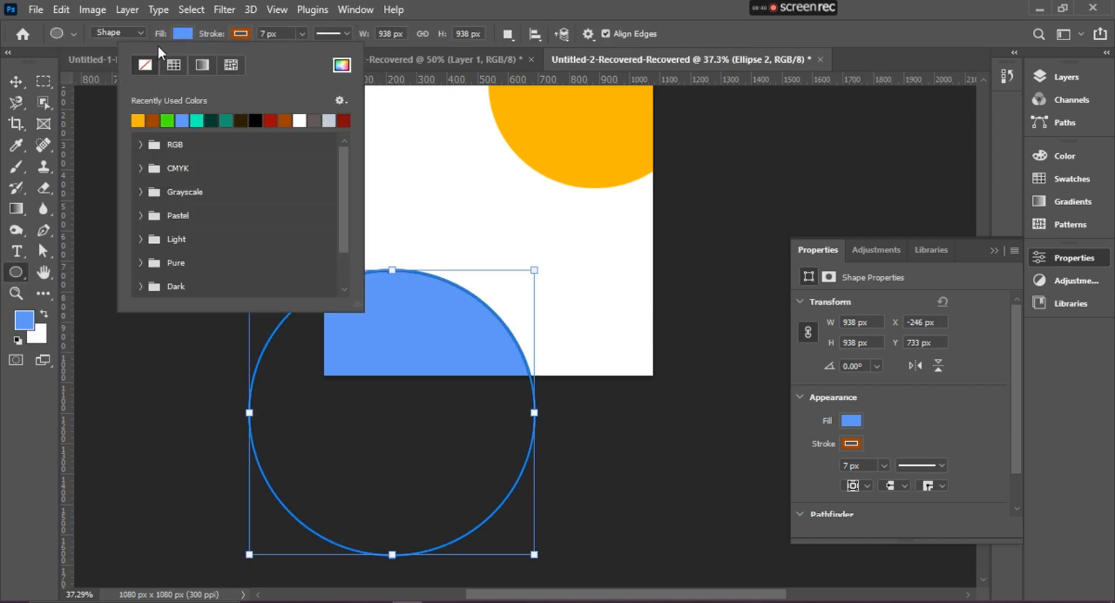
click(176, 34)
click(177, 34)
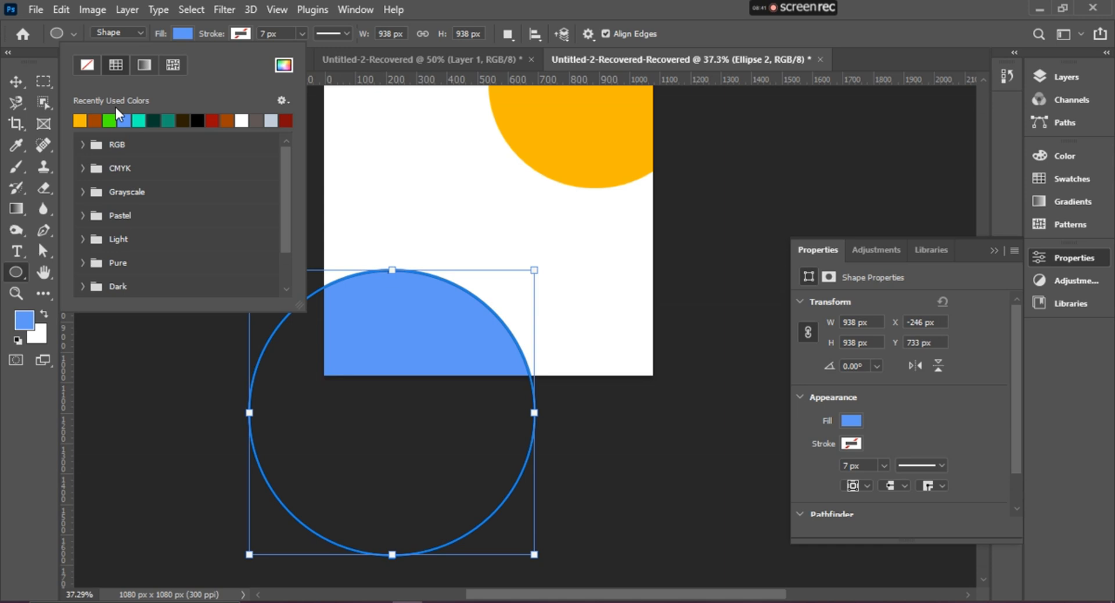
click(80, 120)
click(183, 36)
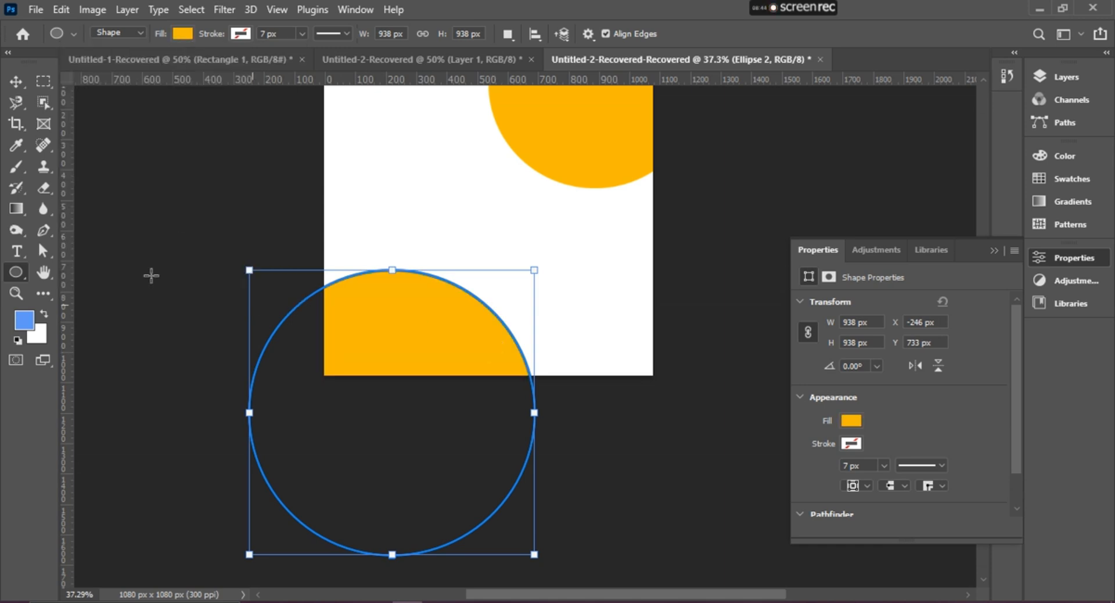
Step: Shift the bottom-left circle up and right to about X -203, Y 669 px, and move the top-right circle slightly right and down
click(15, 81)
drag(451, 359, 460, 326)
click(716, 271)
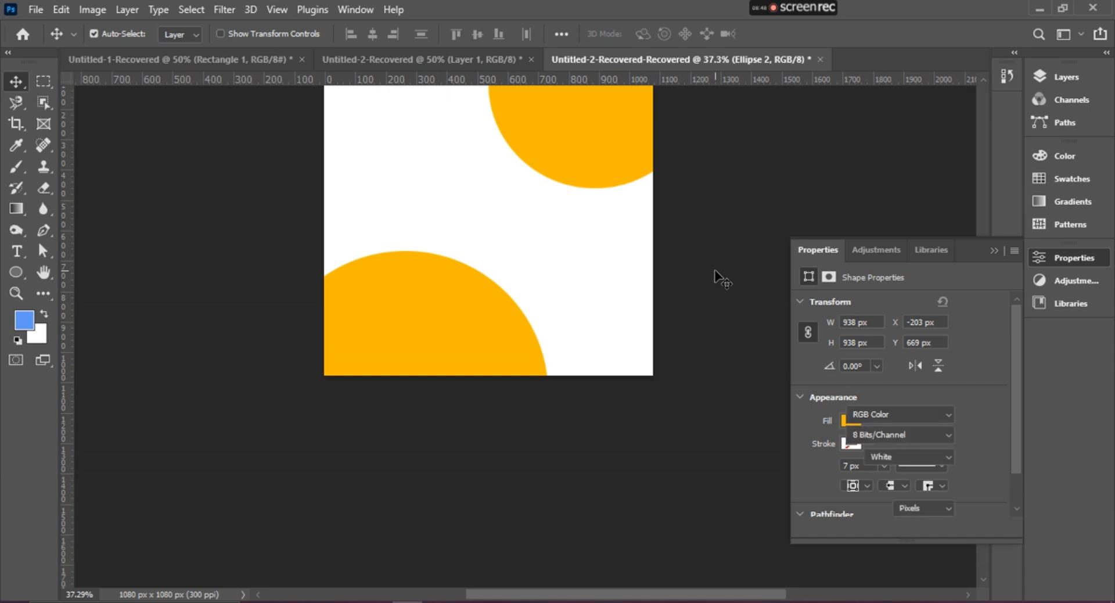
scroll(718, 273, up, 2)
drag(605, 196, 620, 200)
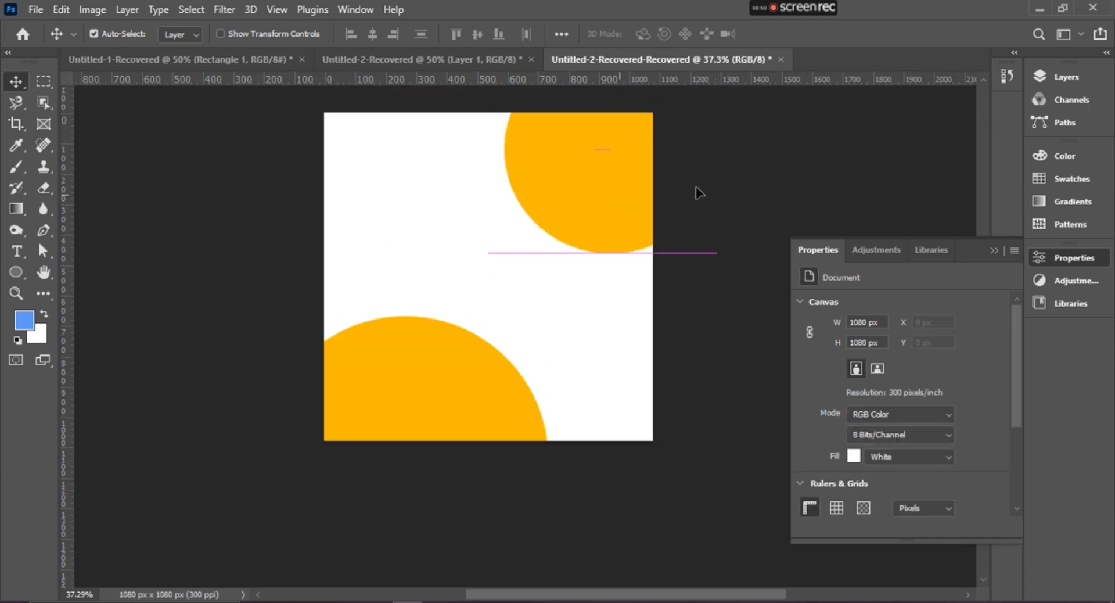
click(729, 493)
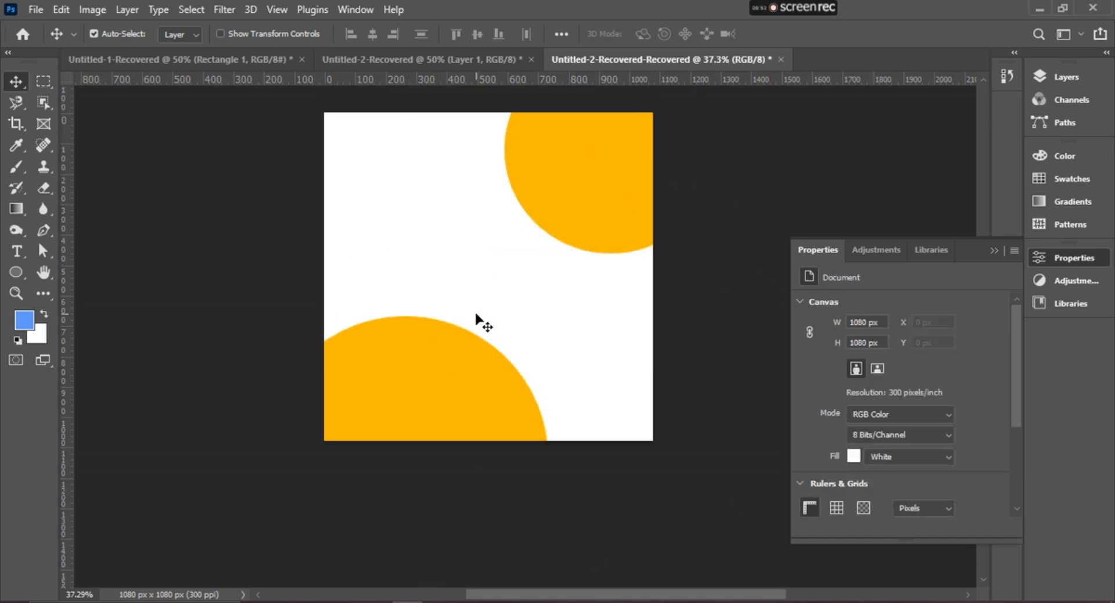
scroll(475, 314, up, 2)
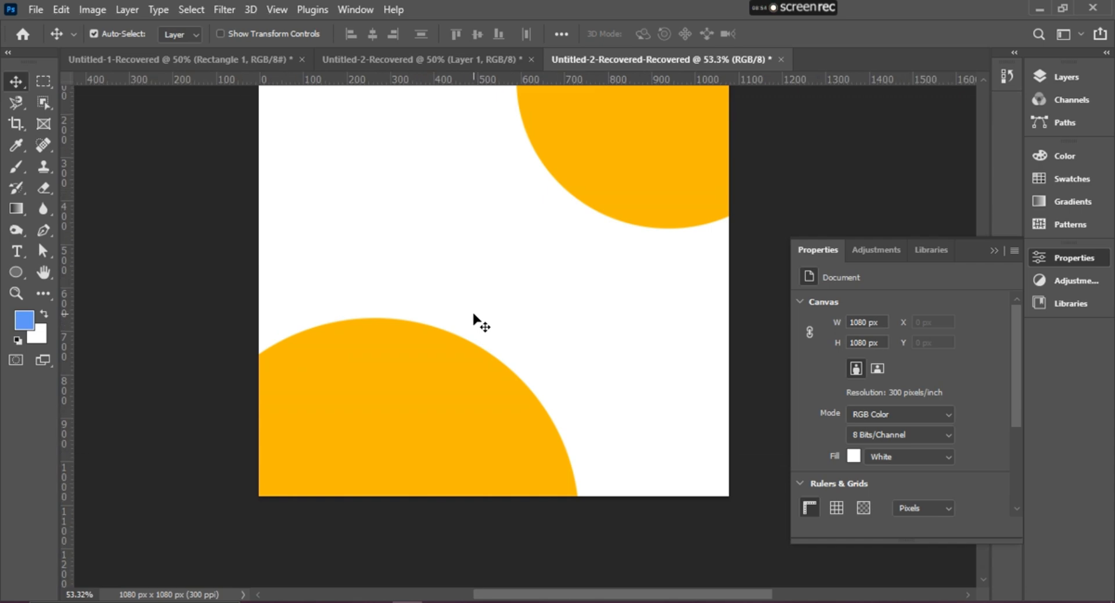
scroll(474, 316, up, 1)
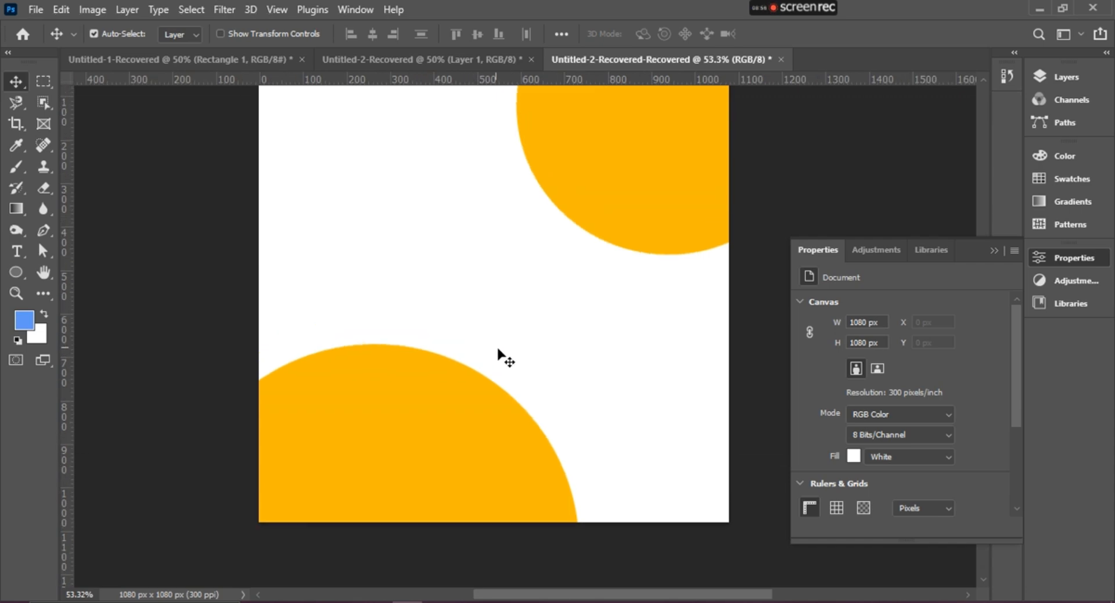
Step: Look at the headphone sale reference design on Pinterest in the browser and return to the Photoshop document
click(436, 602)
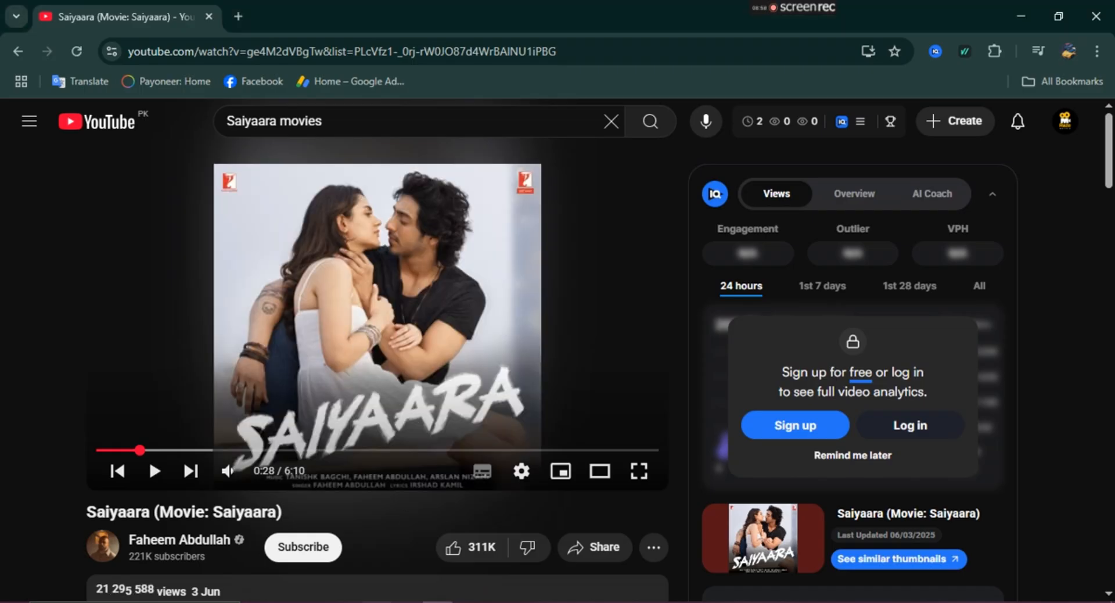
click(375, 602)
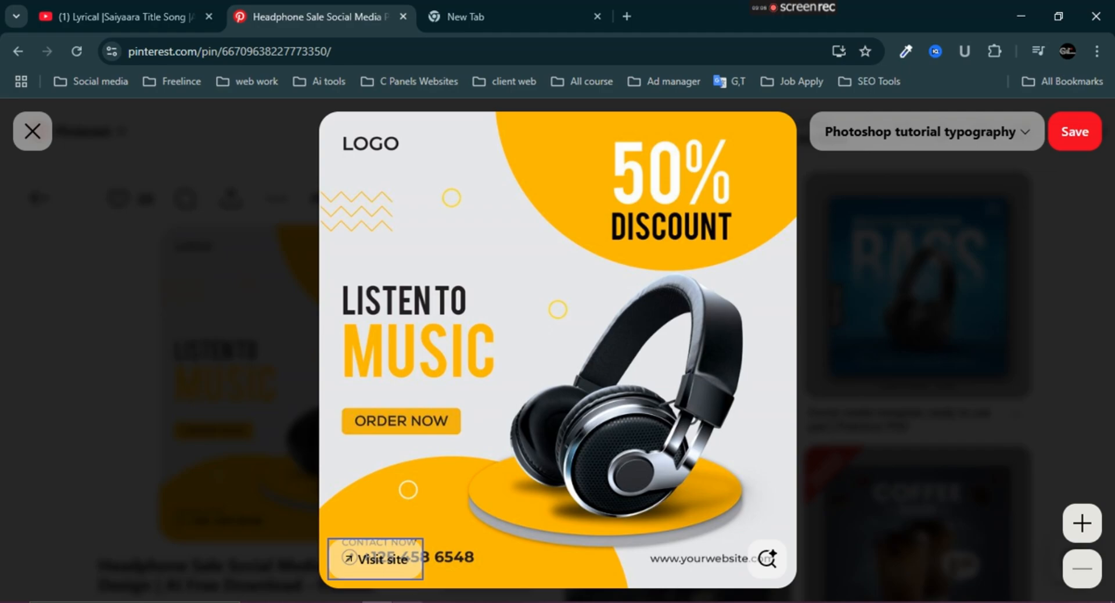
click(407, 602)
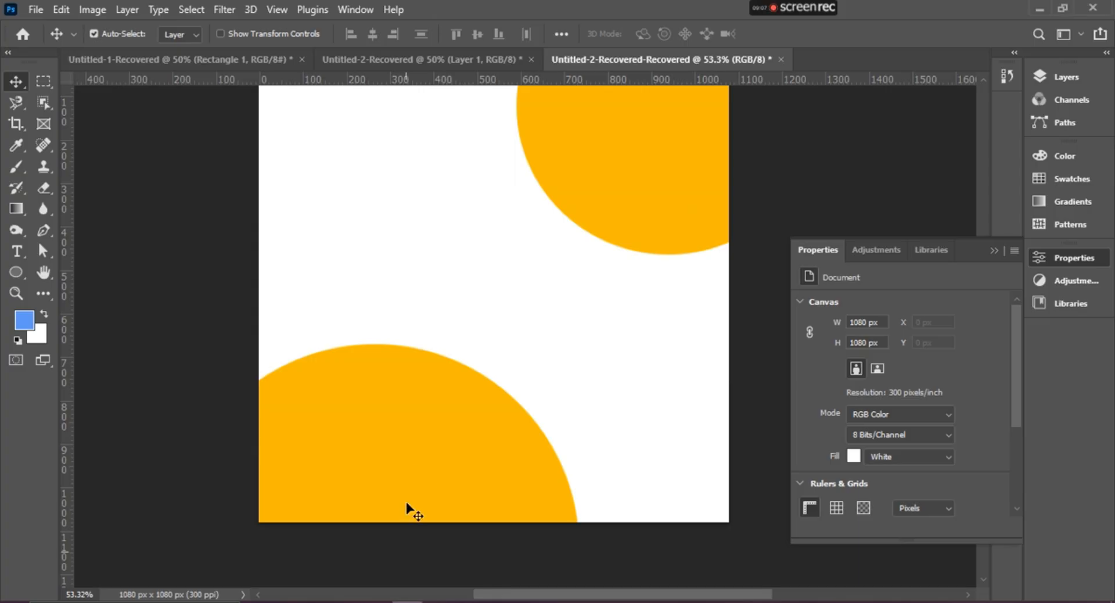
Step: Draw a flat ellipse about 641 by 201 px, move it over the bottom circle's right edge and place a duplicate slightly below and left
click(16, 273)
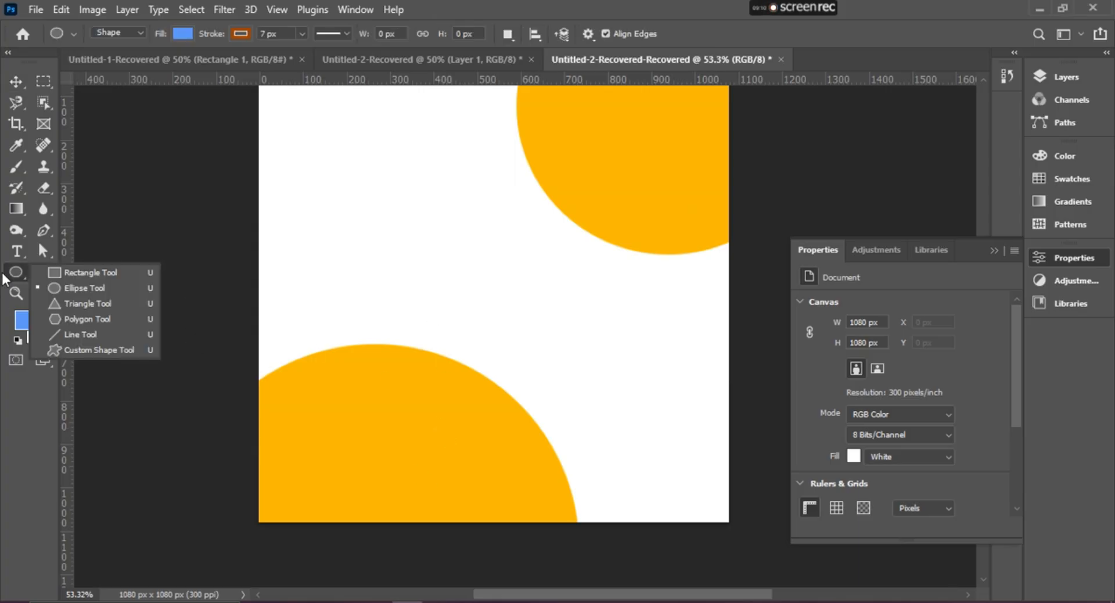
click(75, 288)
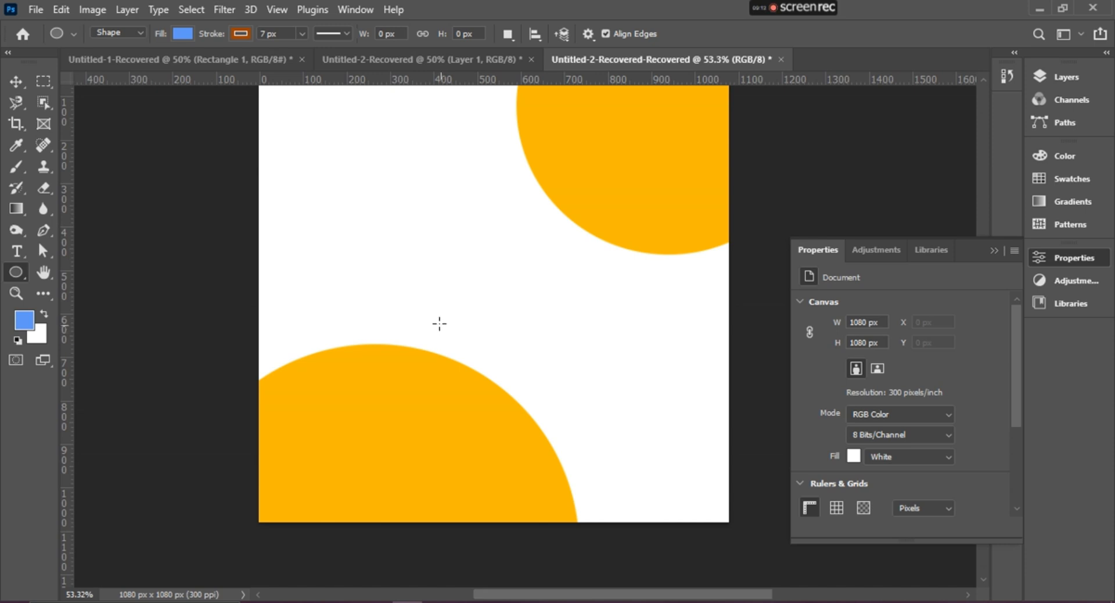
drag(444, 321, 707, 394)
key(v)
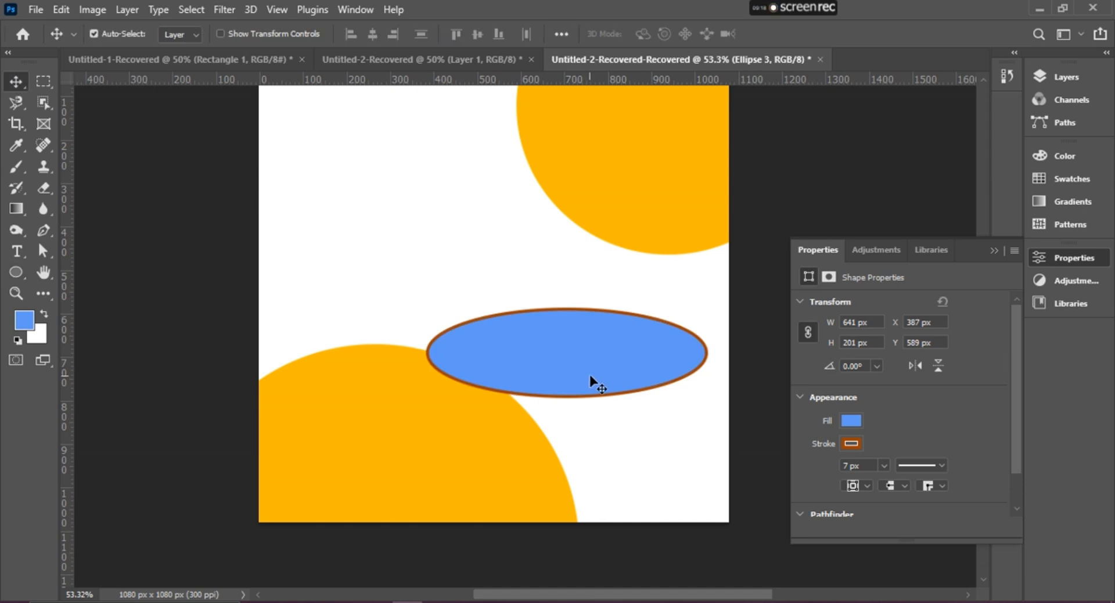
drag(569, 368, 549, 409)
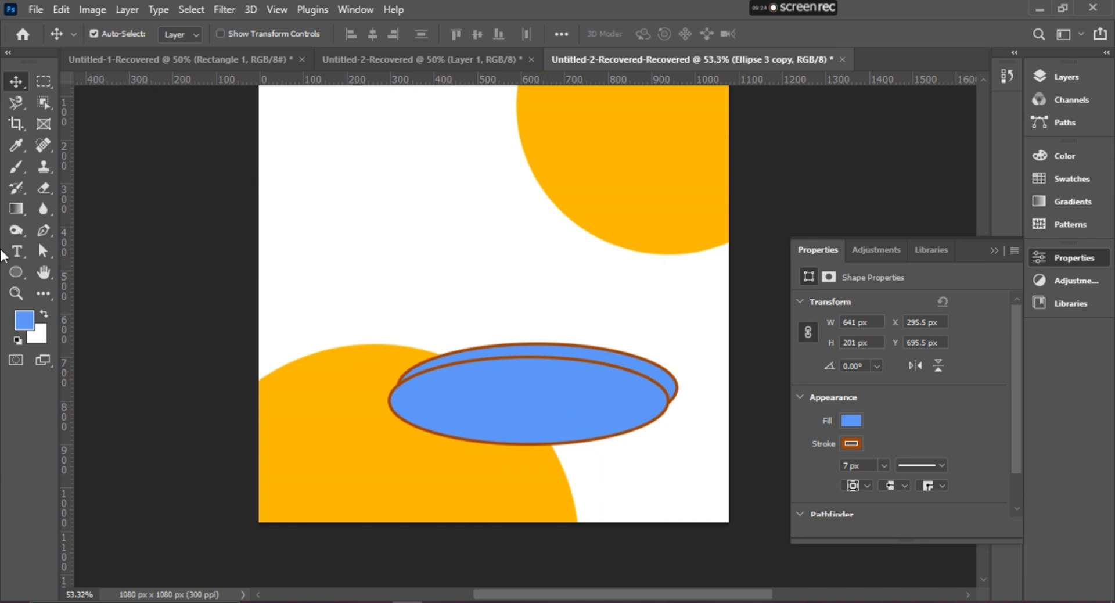
Step: Remove the duplicate ellipse's stroke and give it a light grey fill
click(16, 272)
click(240, 33)
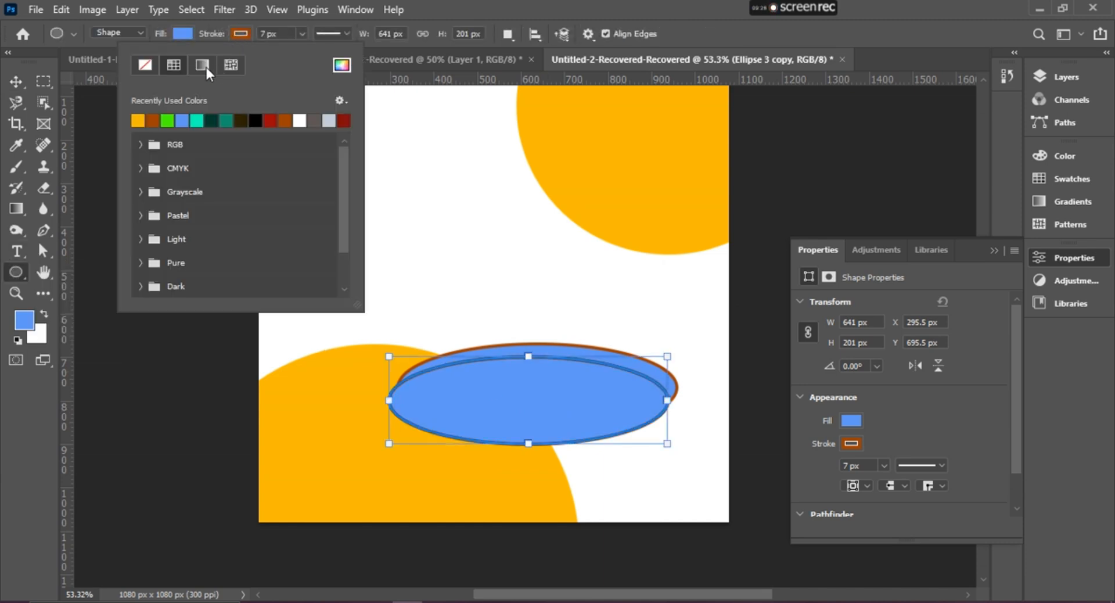
click(145, 64)
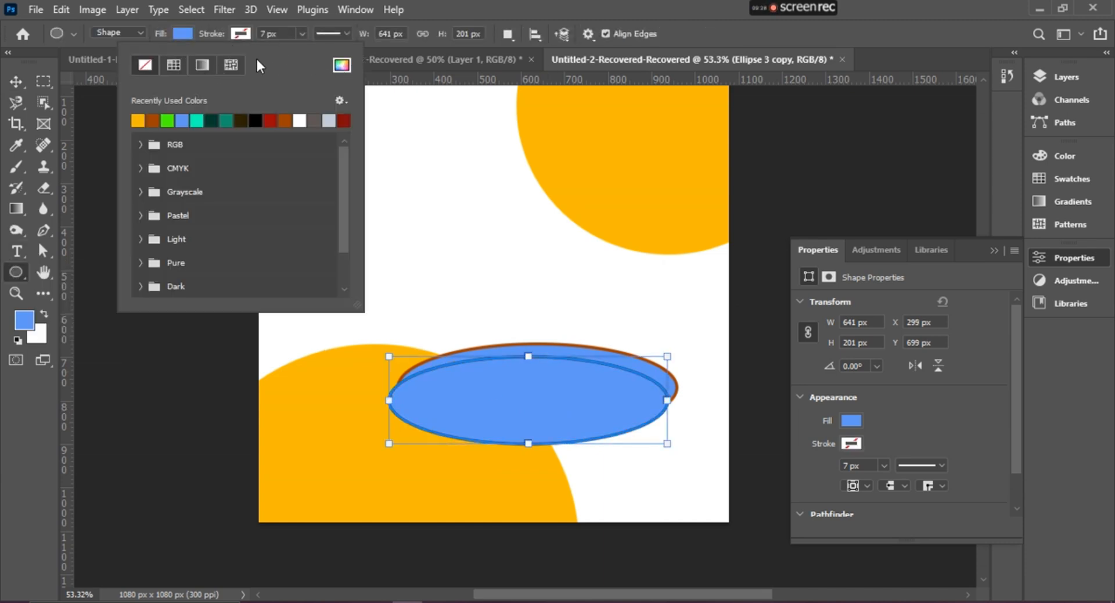
click(180, 32)
click(180, 32)
click(283, 66)
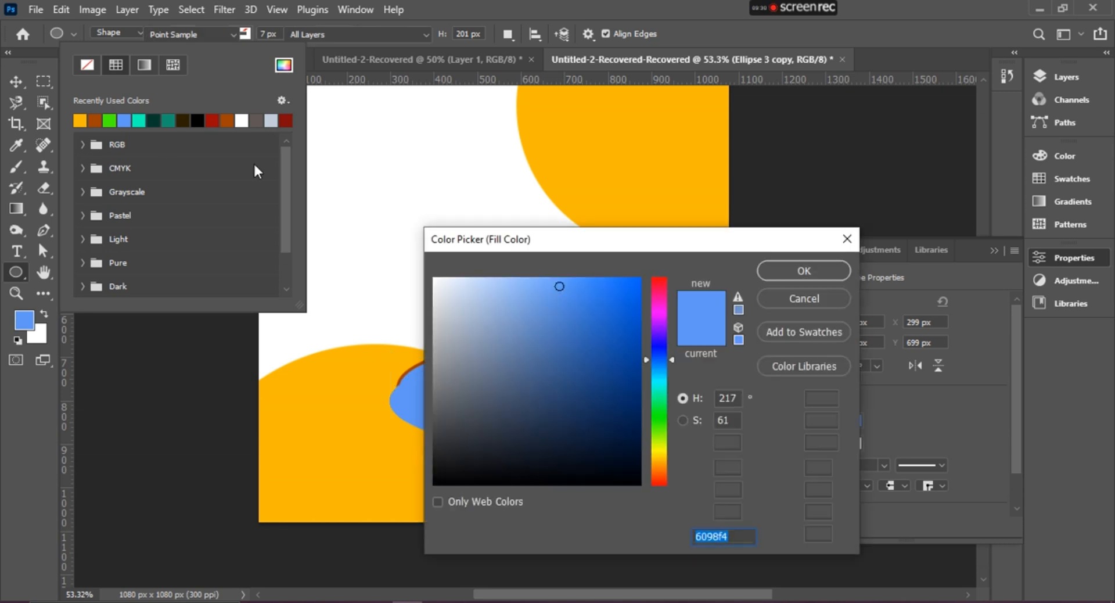
drag(442, 354, 434, 328)
click(753, 268)
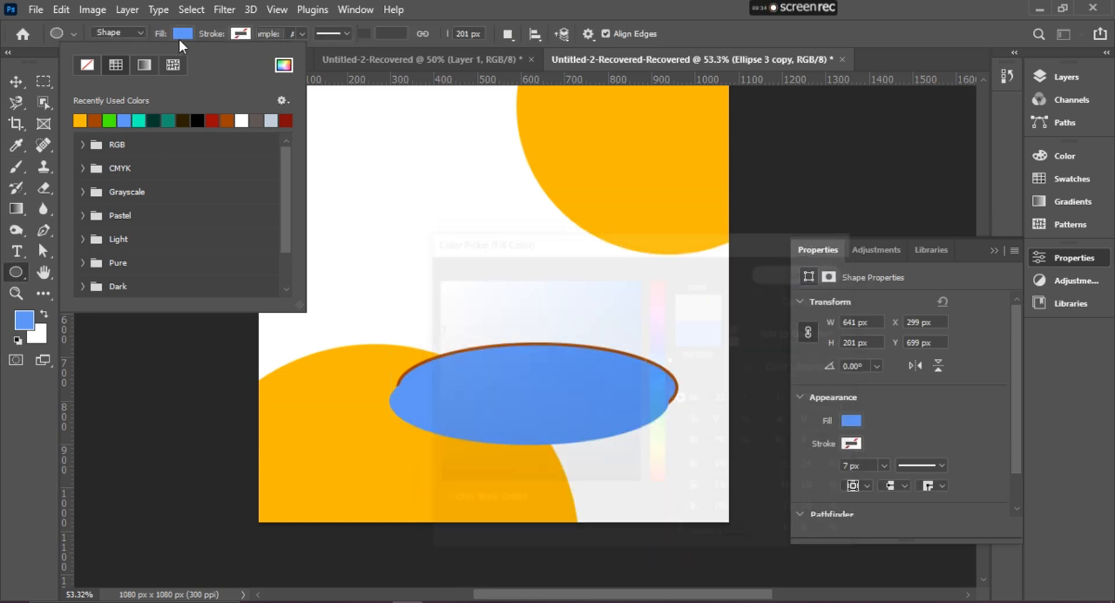
Step: Move the Ellipse 3 layer above the Ellipse 3 copy layer so the blue ellipse covers the grey one
click(14, 83)
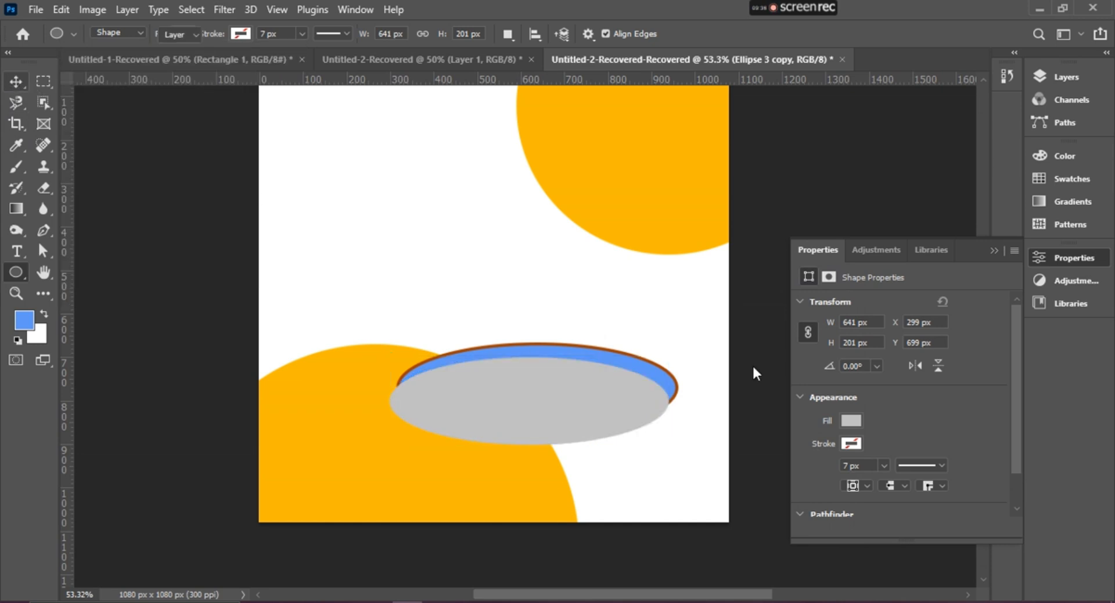
click(1064, 76)
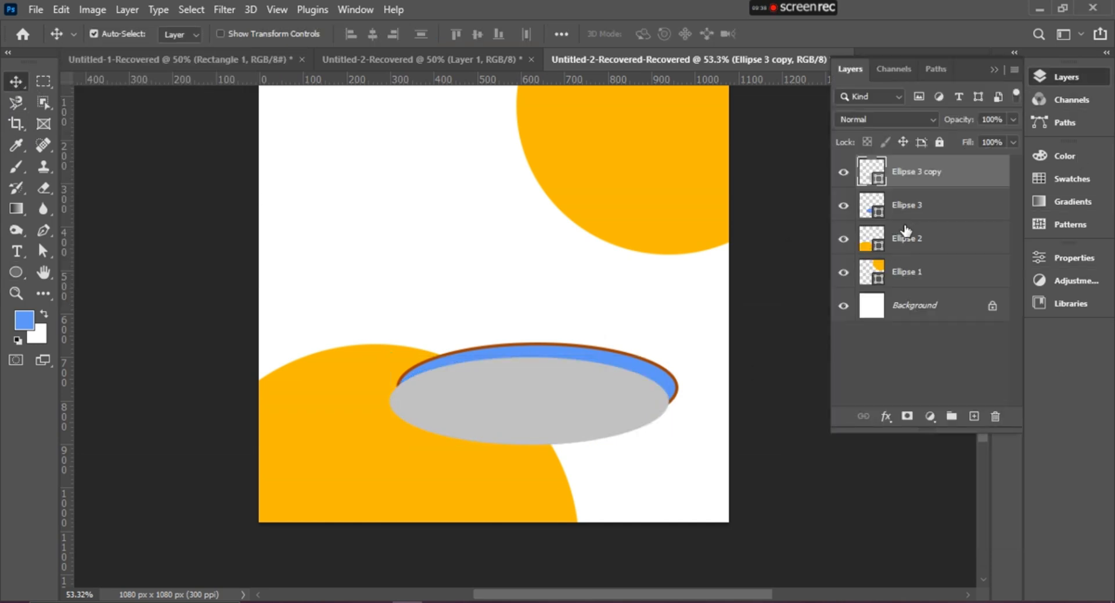
drag(907, 212, 919, 168)
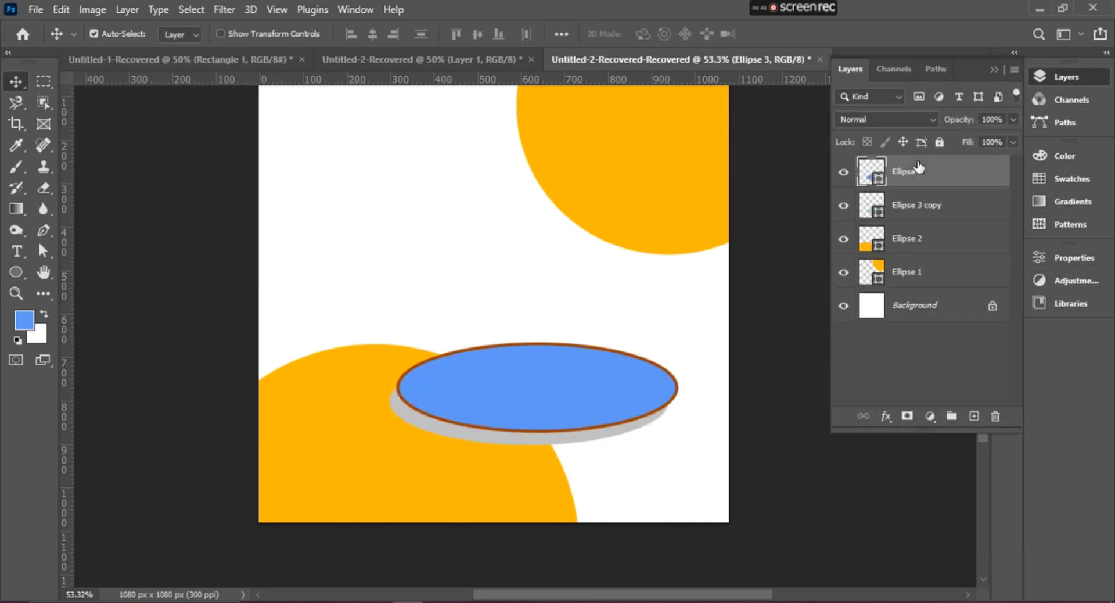
click(927, 216)
Step: Remove the blue ellipse's stroke and fill it with the recently used yellow-orange colour
click(531, 386)
click(16, 271)
click(238, 34)
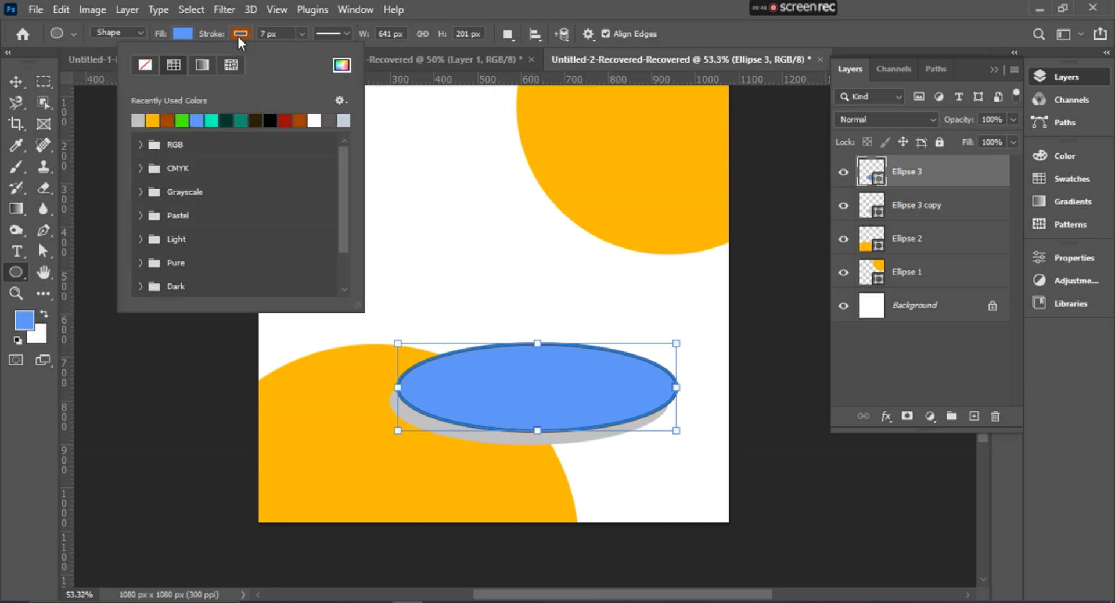
click(145, 64)
click(178, 34)
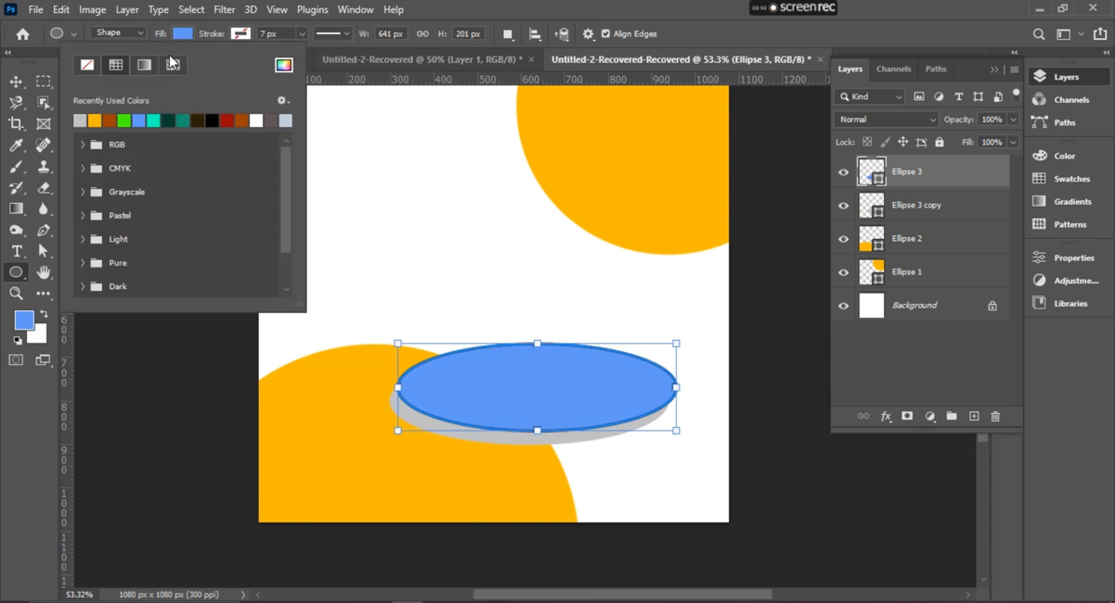
click(95, 119)
click(184, 30)
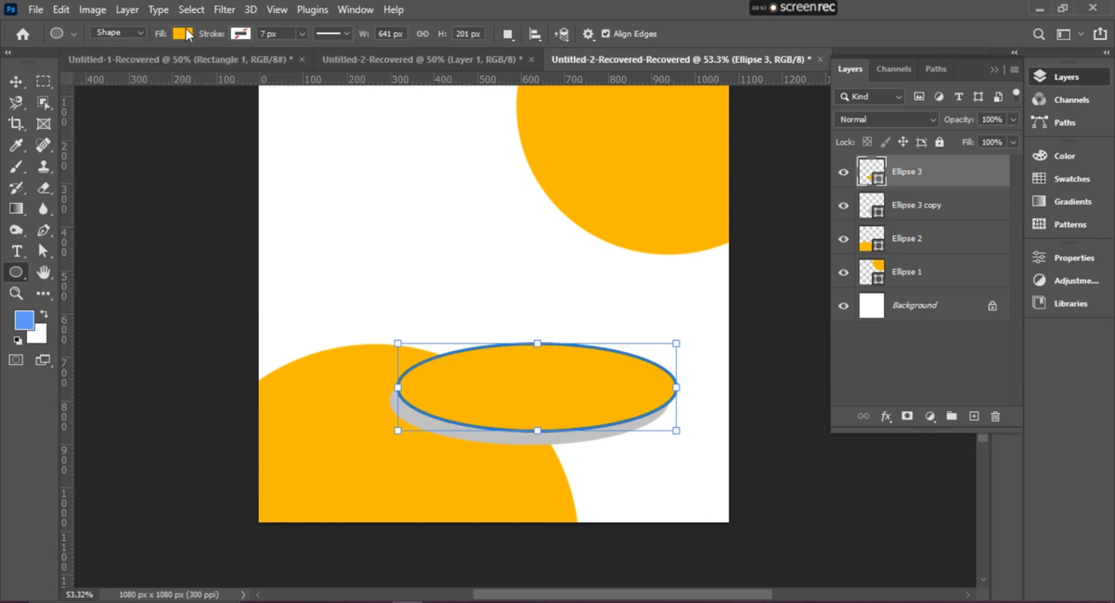
click(16, 83)
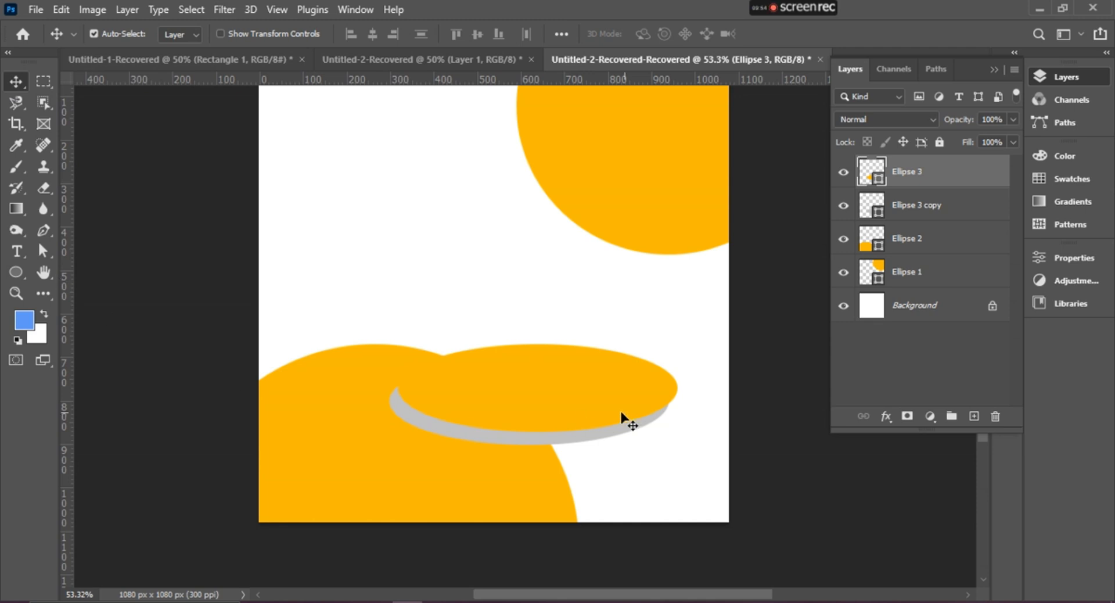
Step: Nudge the grey ellipse until it forms a thin rim beneath the yellow ellipse, and deselect it
click(509, 442)
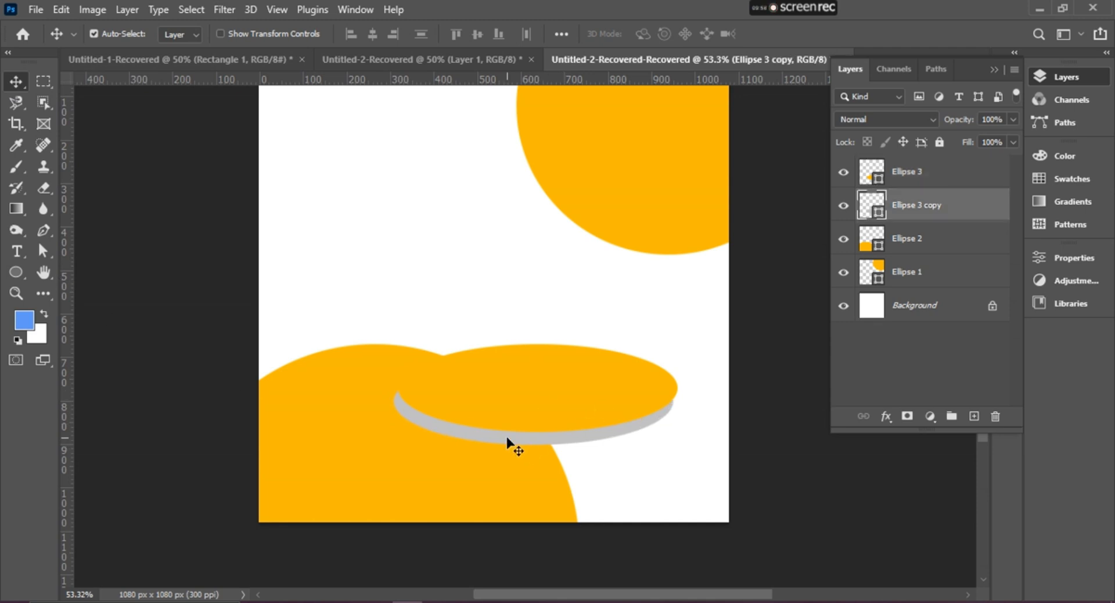
key(Up)
key(Up)
key(Up)
key(Up)
key(Up)
key(Up)
key(Up)
key(Up)
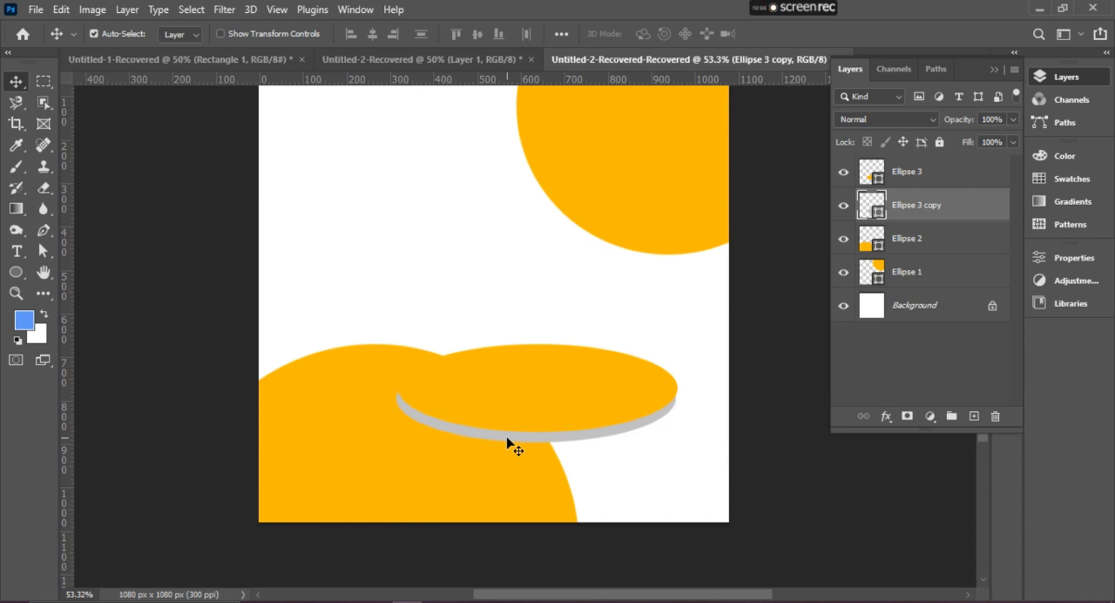
key(Up)
key(Up)
key(Up)
key(Up)
key(Up)
key(Up)
key(Up)
key(Up)
key(Up)
key(Up)
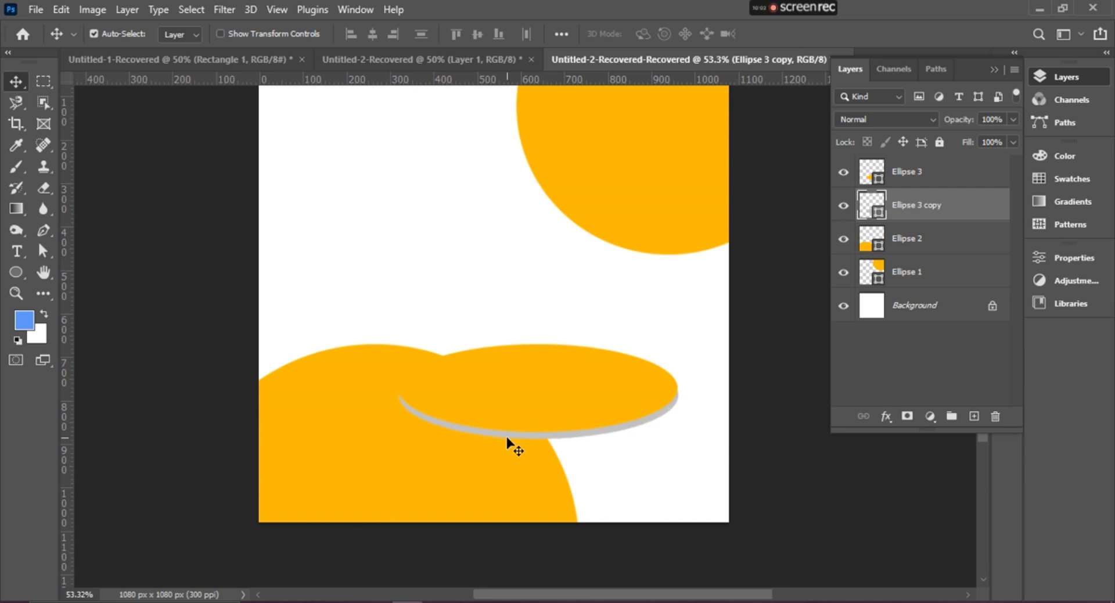
key(Down)
key(Down)
key(Down)
key(Down)
key(Down)
key(Down)
key(Down)
key(Down)
key(Down)
key(Down)
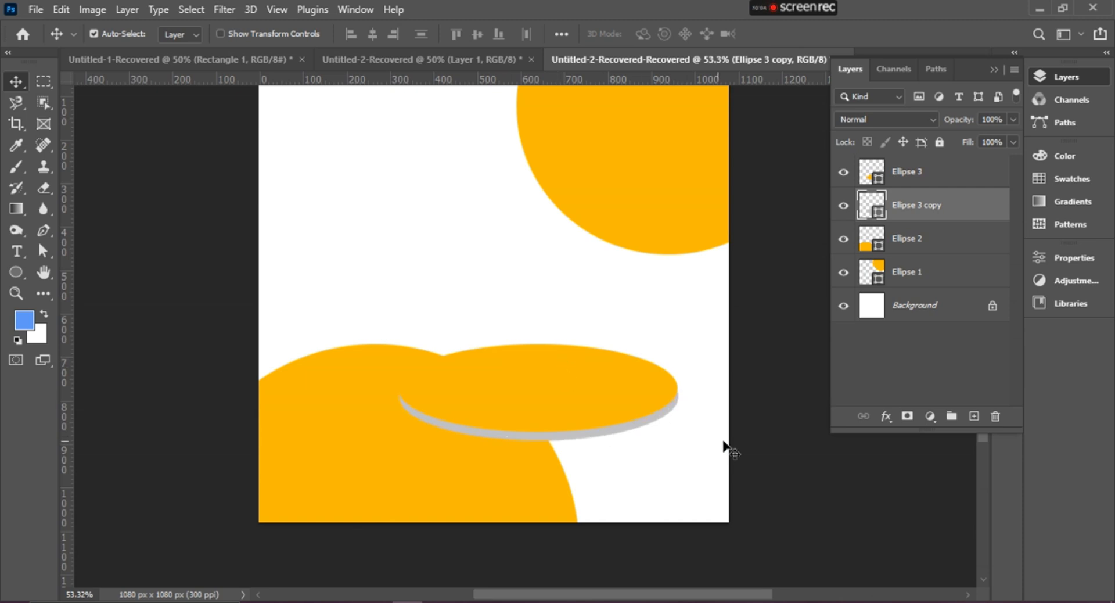
click(751, 443)
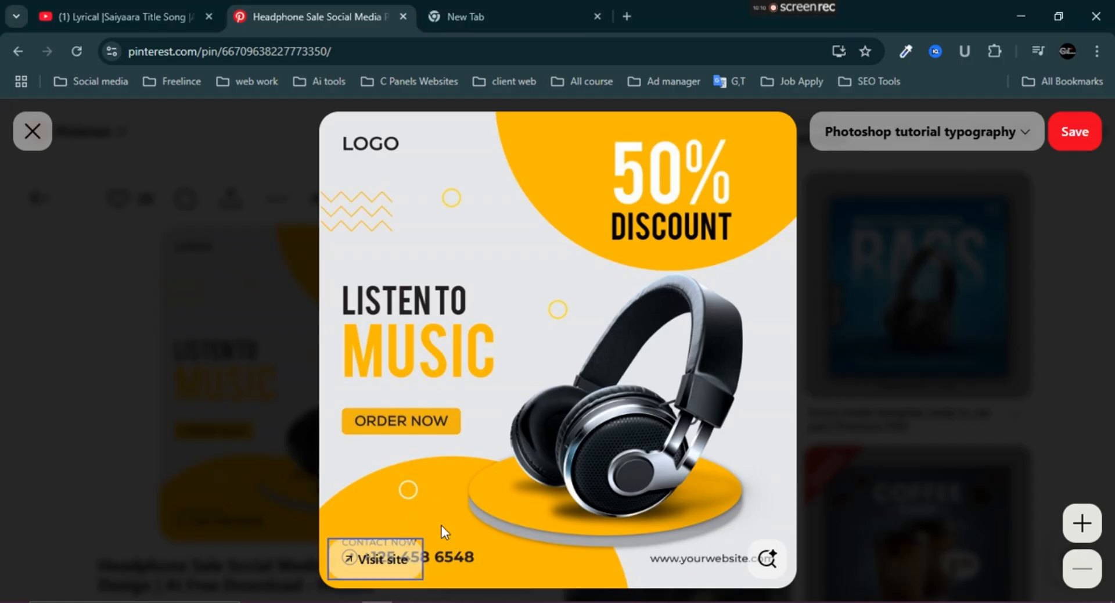
Step: Switch to Photoshop and add a Drop Shadow effect to the grey ellipse on the Ellipse 3 copy layer
click(407, 602)
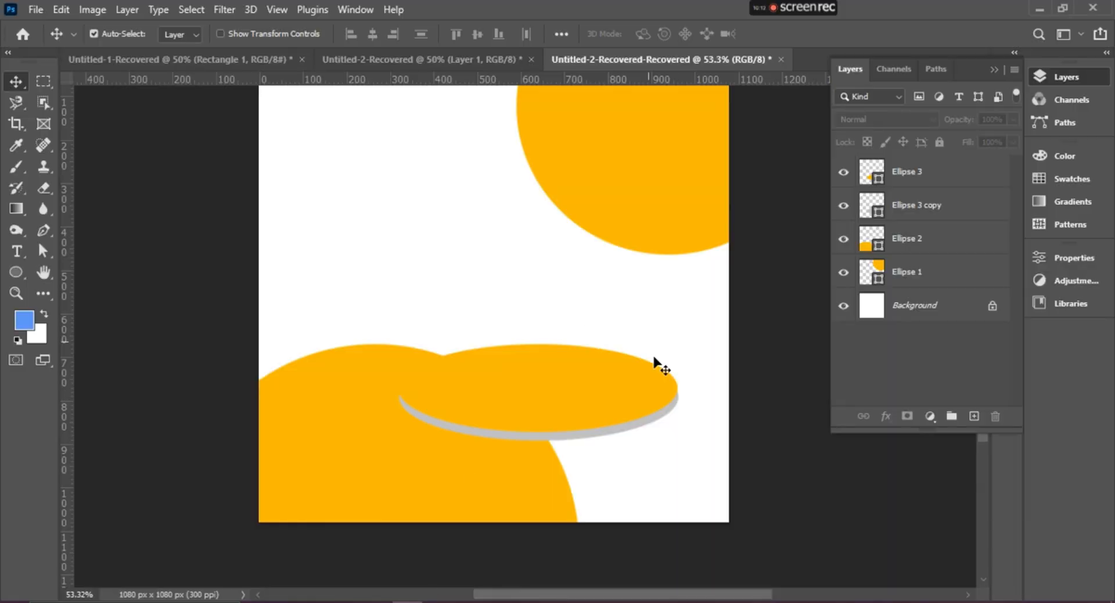
click(622, 429)
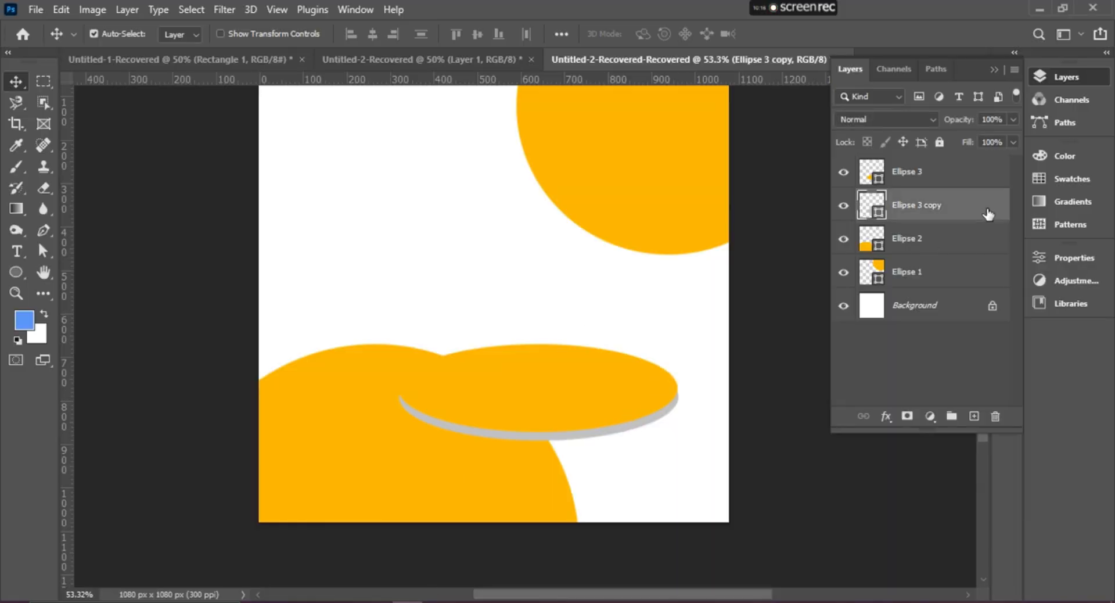
double_click(425, 391)
drag(556, 206, 681, 53)
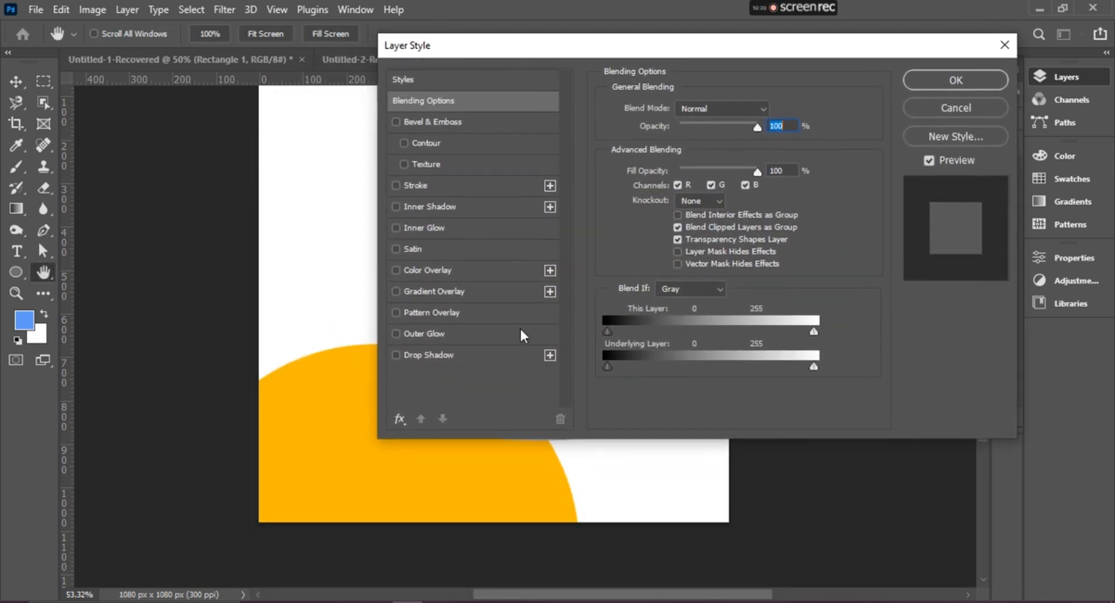
click(466, 352)
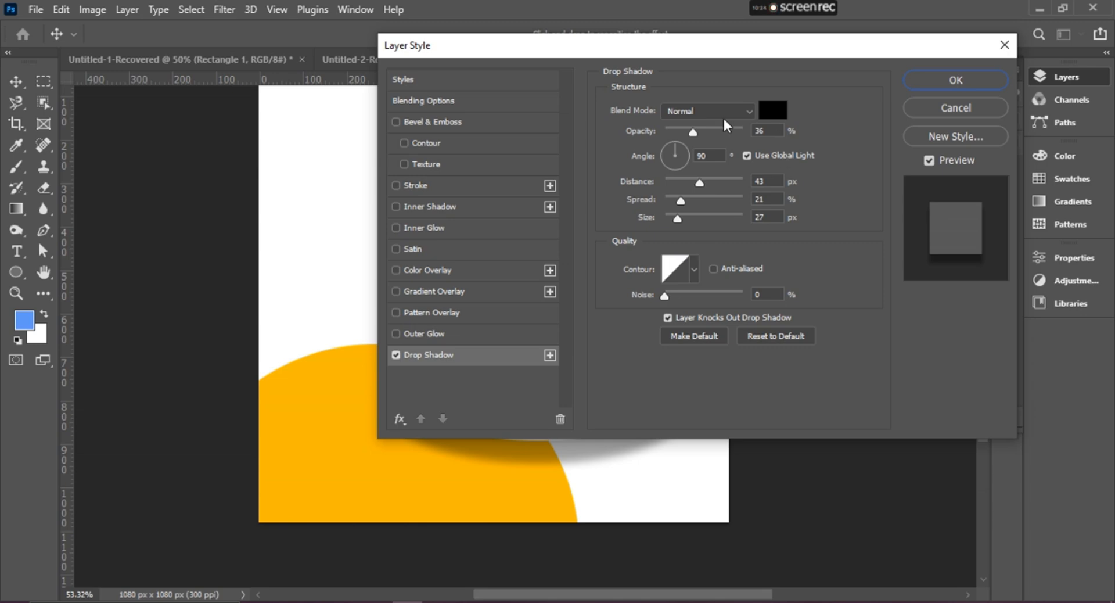
Step: Set the grey ellipse's drop shadow to 25% opacity and 2 px distance, and apply the layer style
drag(707, 50, 102, 94)
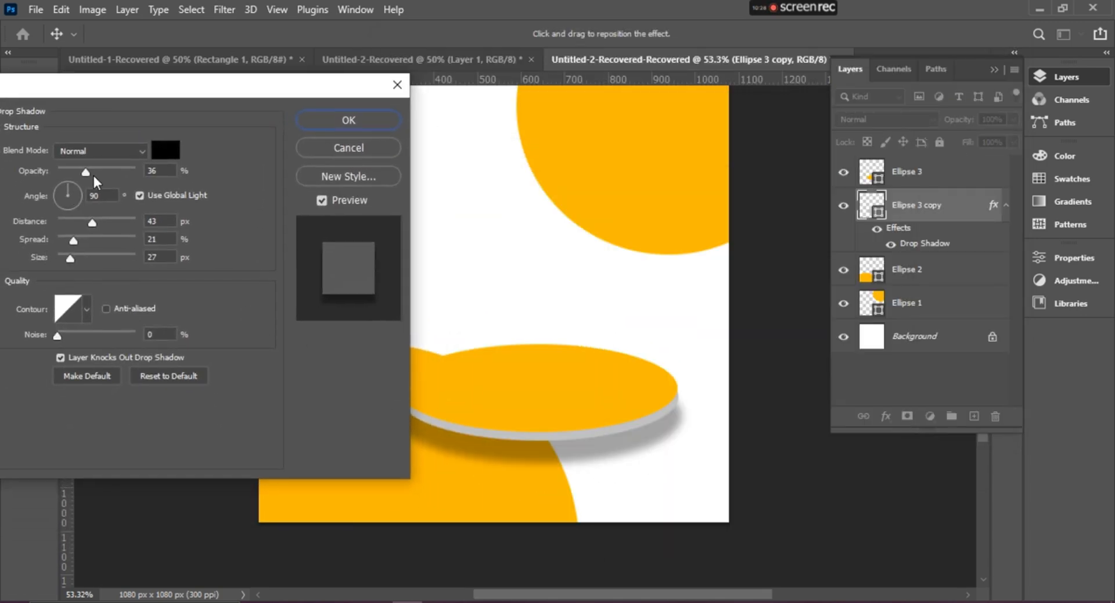
drag(85, 173, 76, 172)
drag(92, 222, 60, 210)
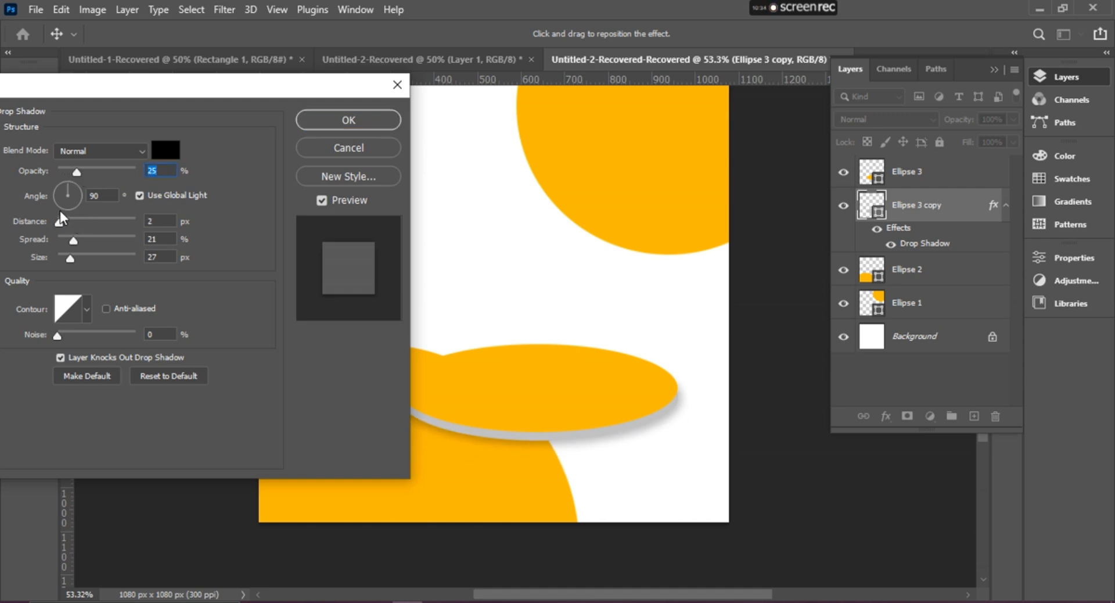
click(323, 122)
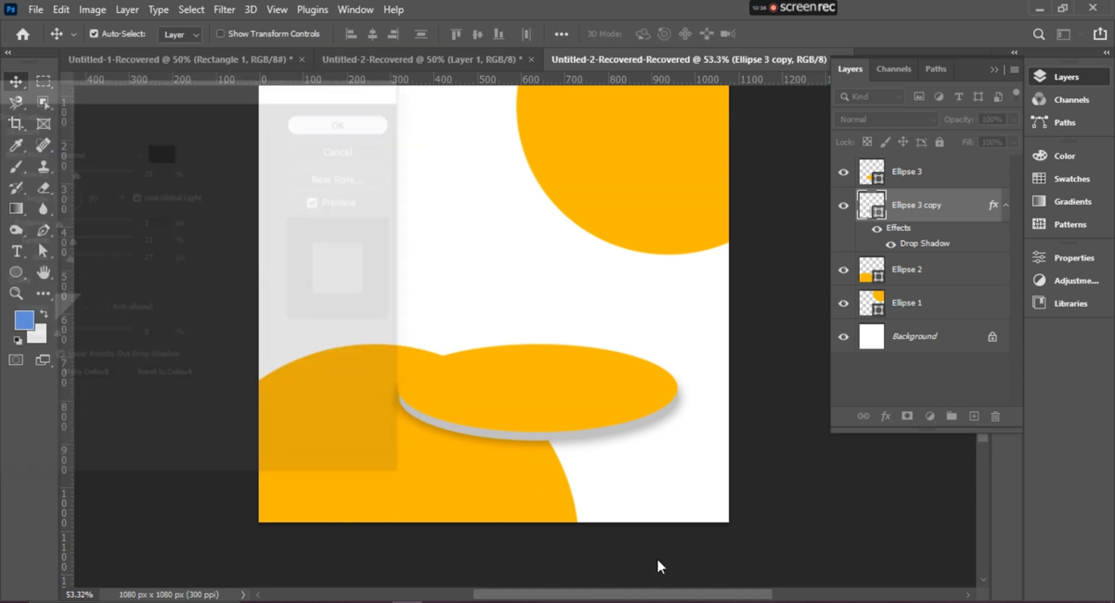
scroll(474, 331, up, 2)
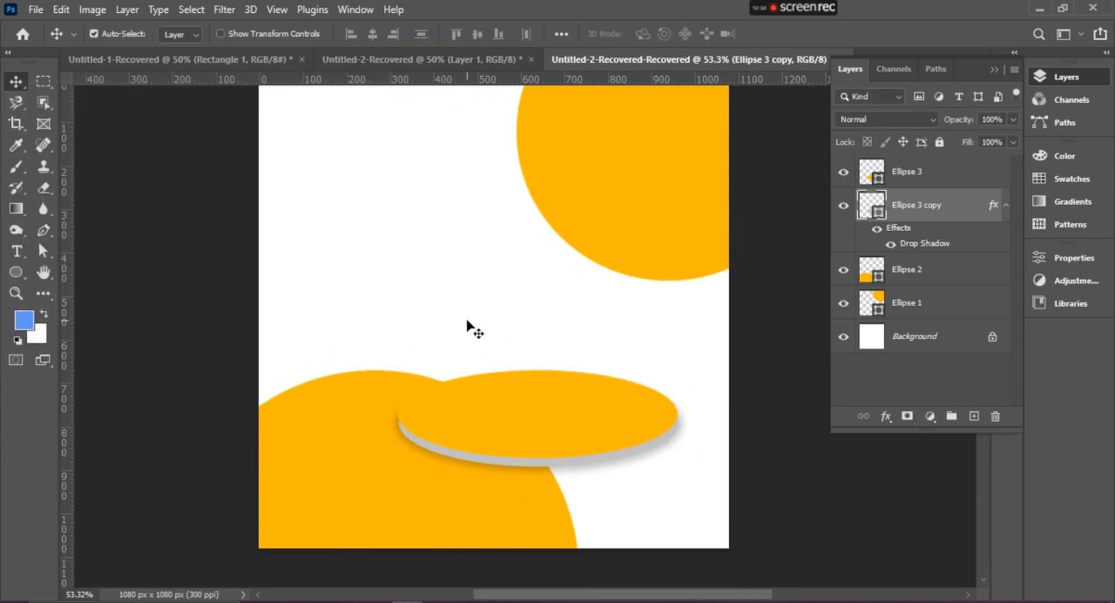
scroll(468, 324, down, 2)
scroll(456, 347, up, 2)
scroll(462, 341, up, 3)
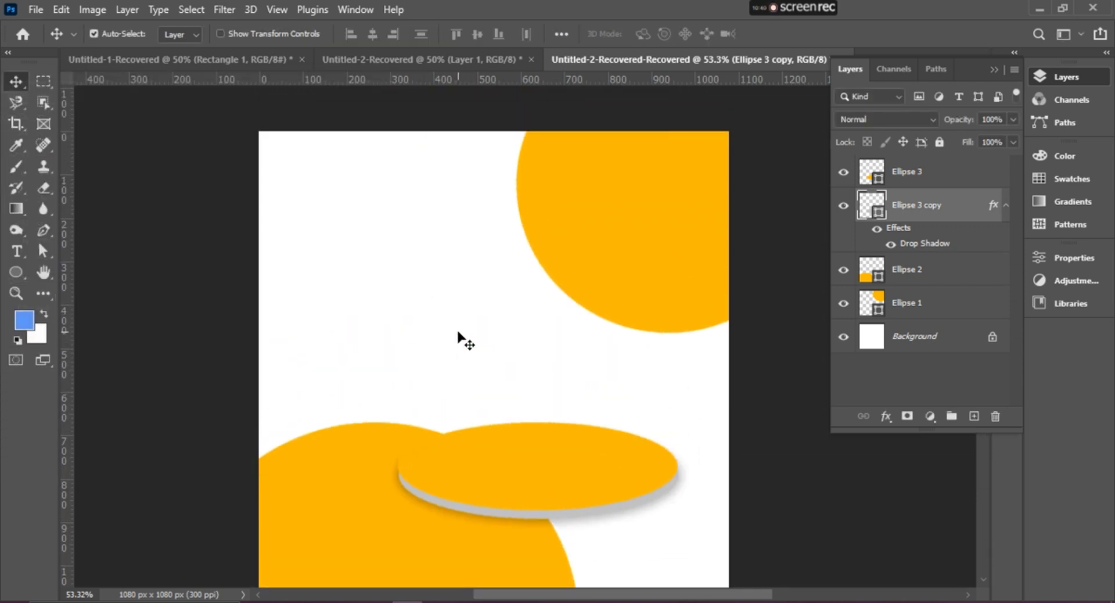
scroll(460, 337, down, 3)
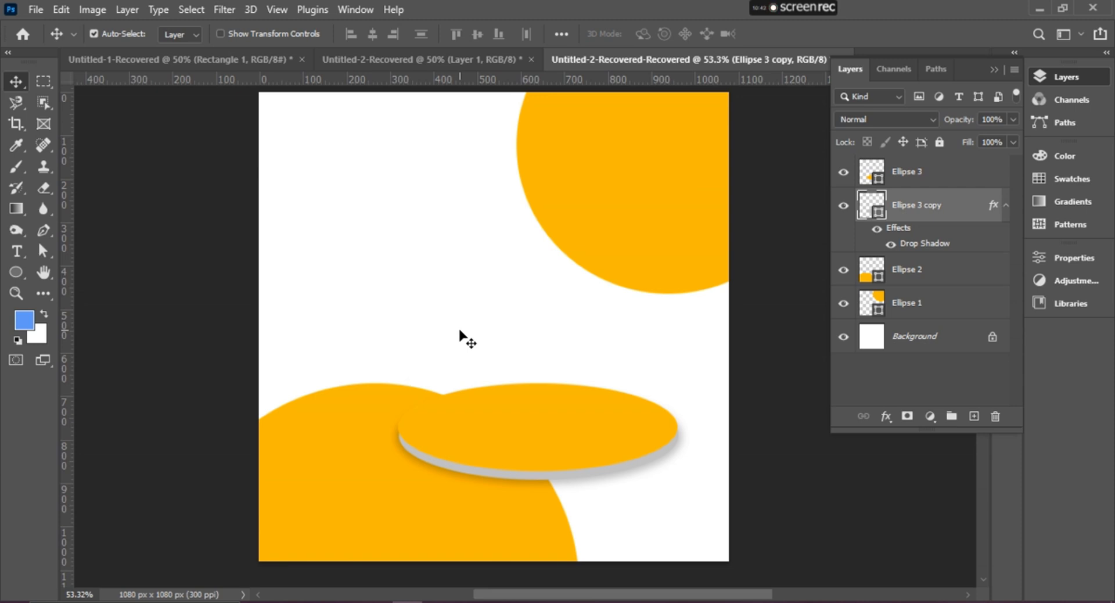